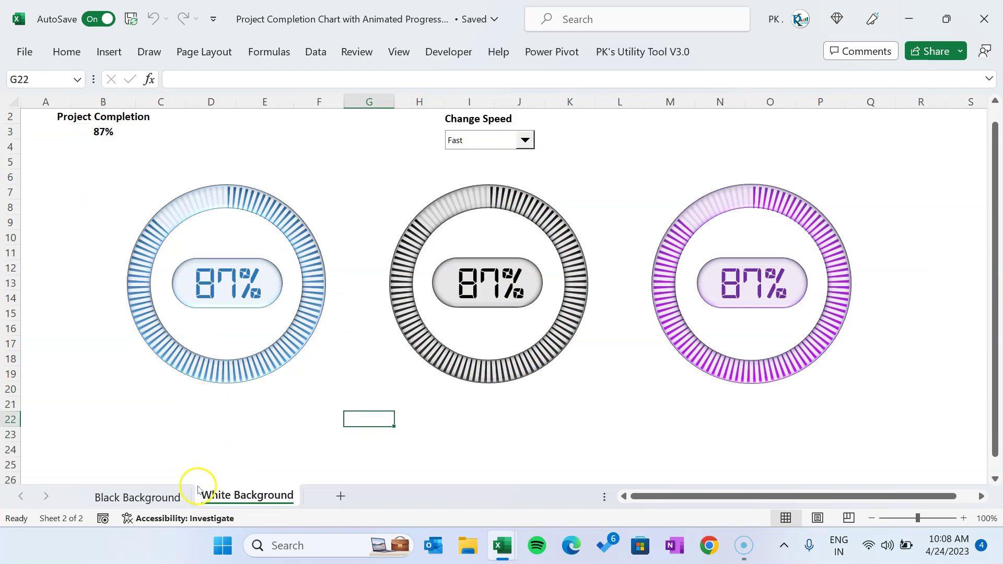
# Step: On the Black Background sheet, leave the Change Speed drop-down at Fast
pyautogui.click(152, 496)
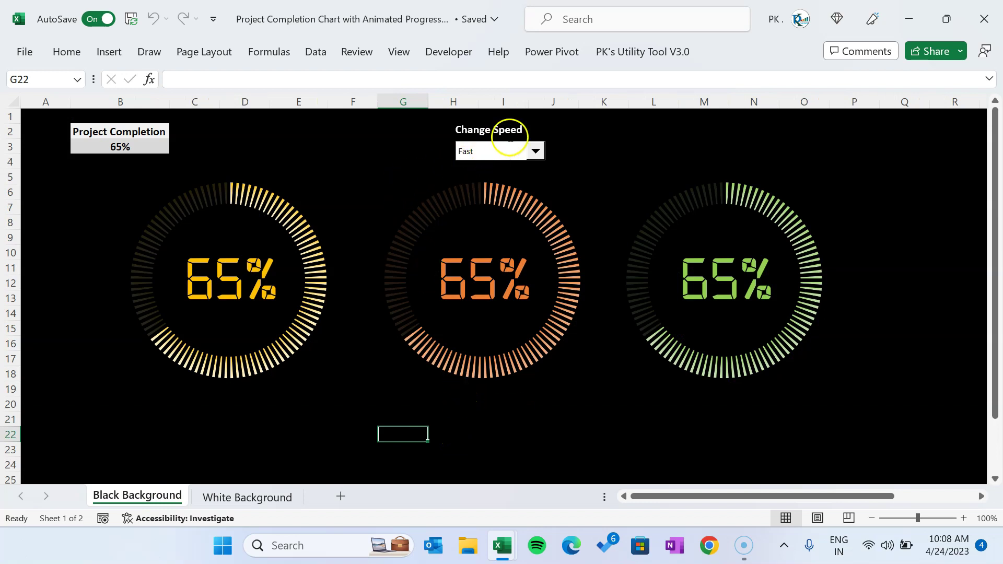
pyautogui.click(535, 151)
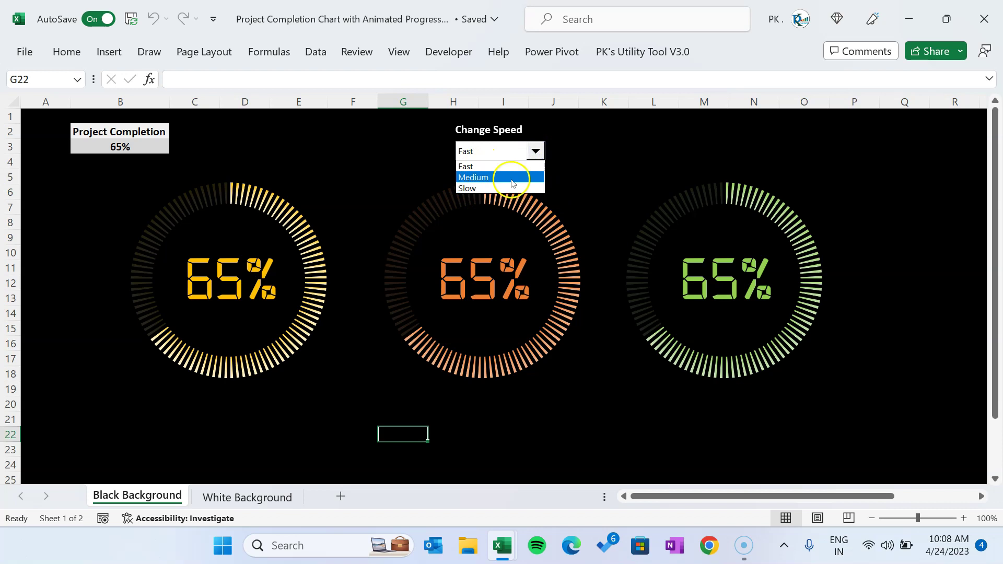
pyautogui.click(487, 166)
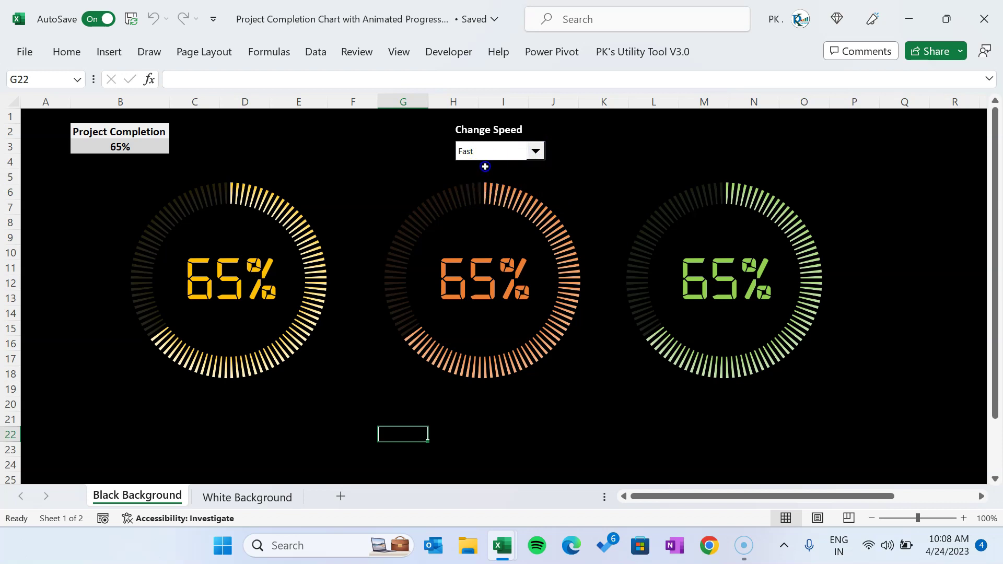
# Step: Set project completion in B3 to 80% so the rings animate to 80%
pyautogui.click(134, 149)
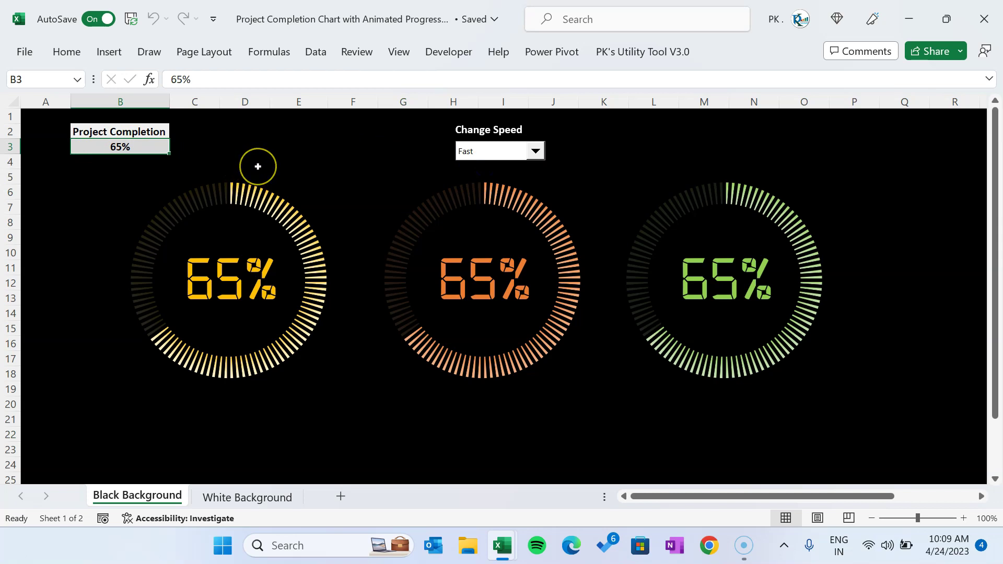
pyautogui.write('80')
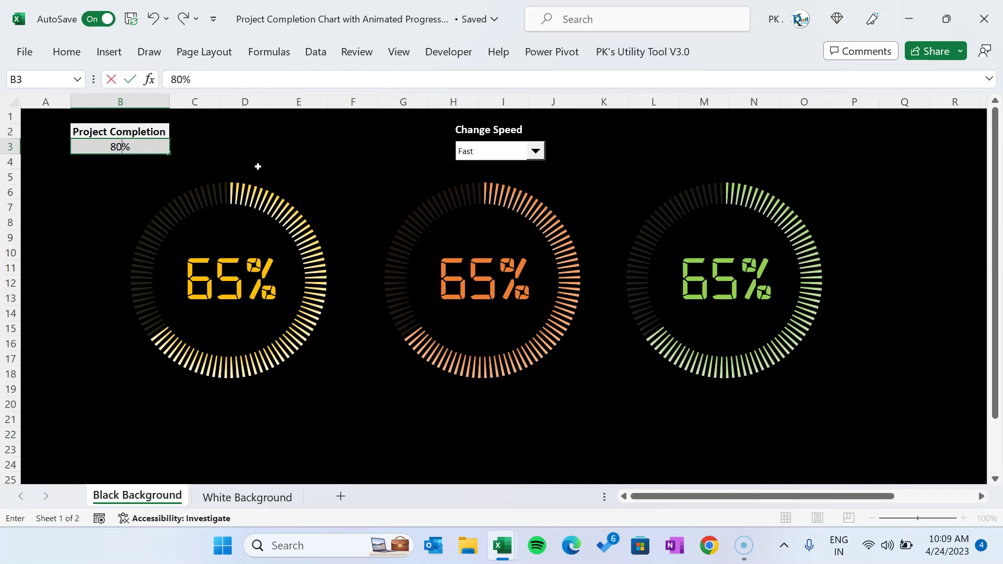
pyautogui.press('Return')
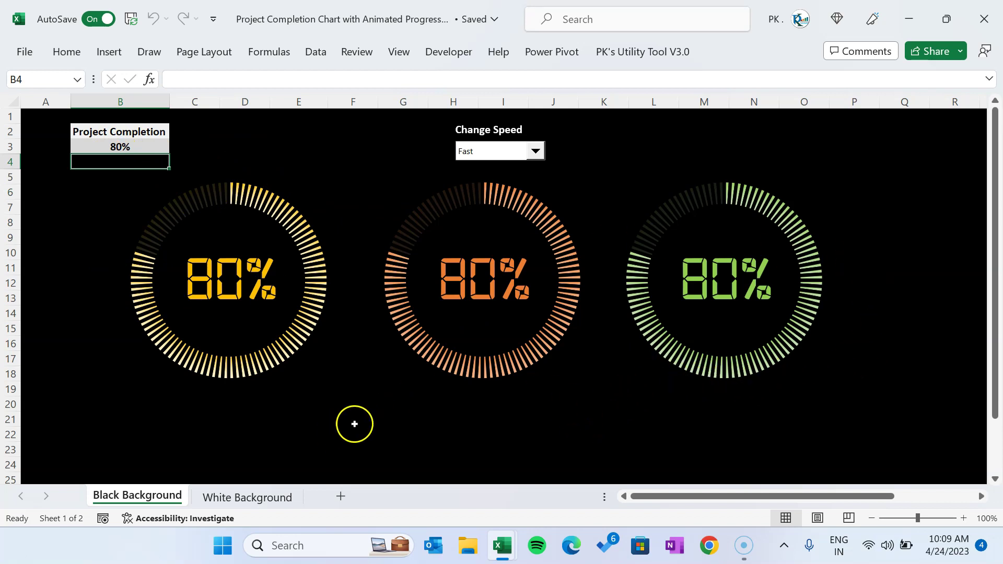
# Step: Start a new blank workbook
pyautogui.click(300, 419)
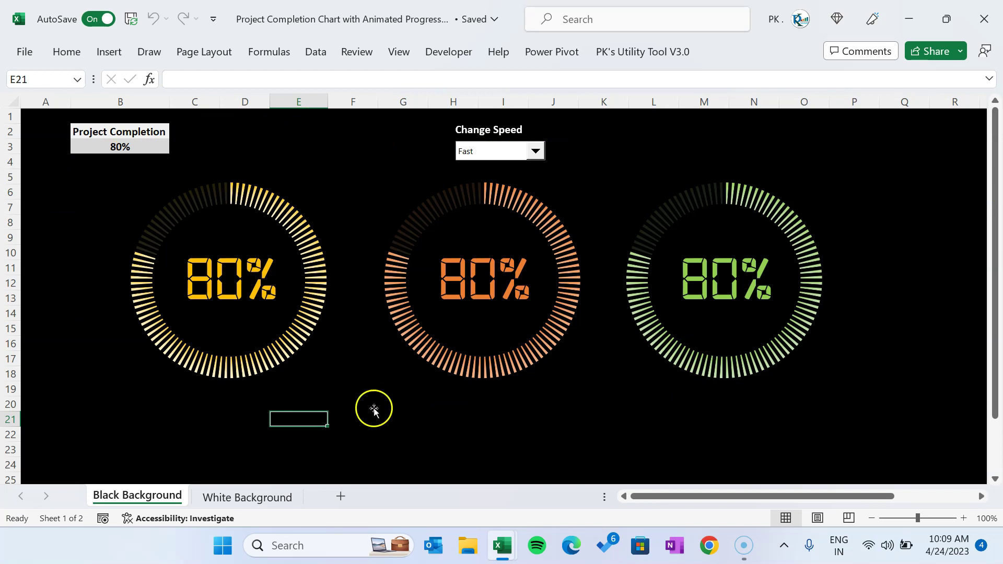
pyautogui.click(455, 421)
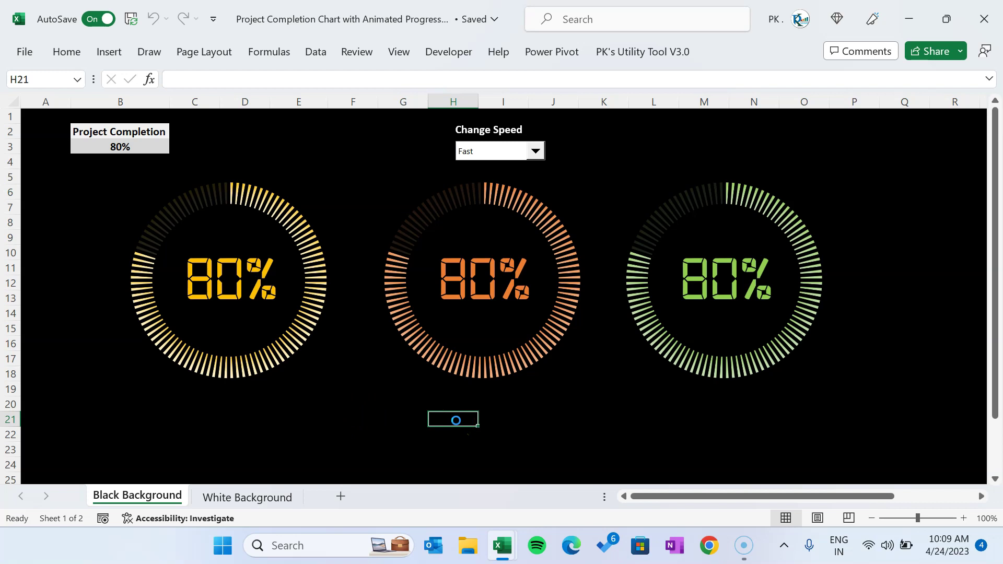
pyautogui.hotkey('ctrl', 'n')
# Step: Enter the Project Completion% heading in B2, autofit column B, and put 65% in B3
pyautogui.press('Down')
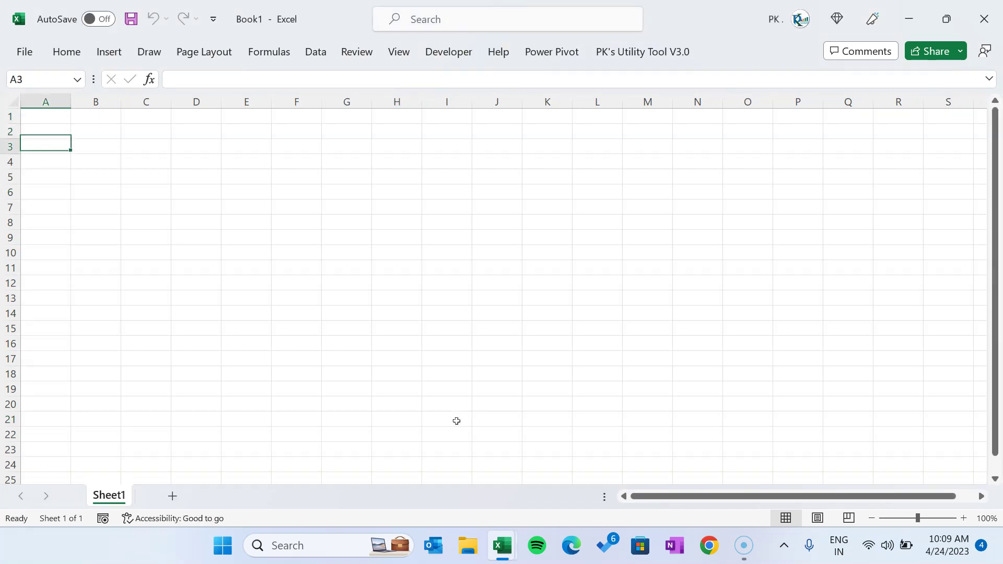
pyautogui.press('Right')
pyautogui.write('Project Completion%')
pyautogui.hotkey('ctrl', 'Return')
pyautogui.hotkey('alt', 'o')
pyautogui.press('c')
pyautogui.press('a')
pyautogui.press('Down')
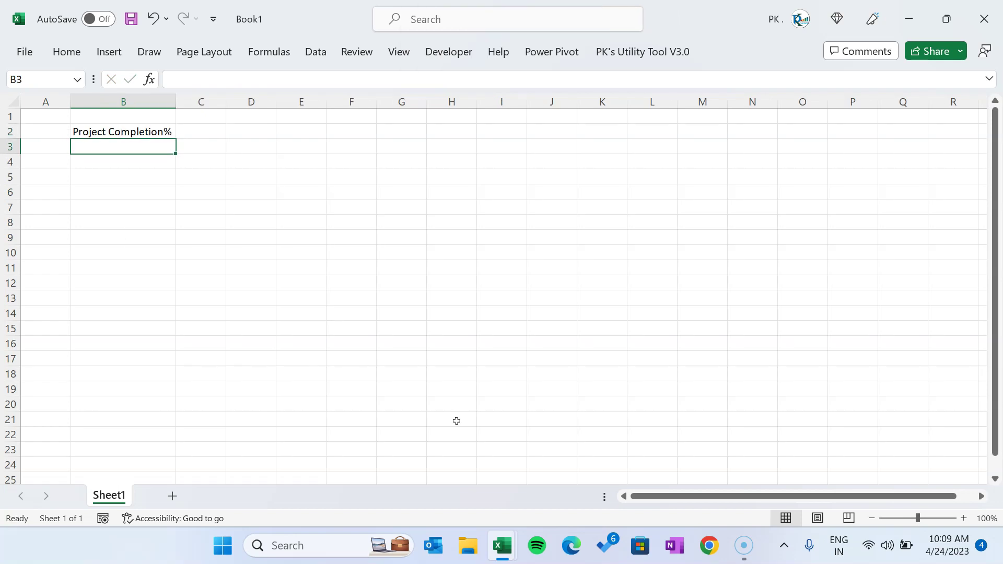
pyautogui.write('65')
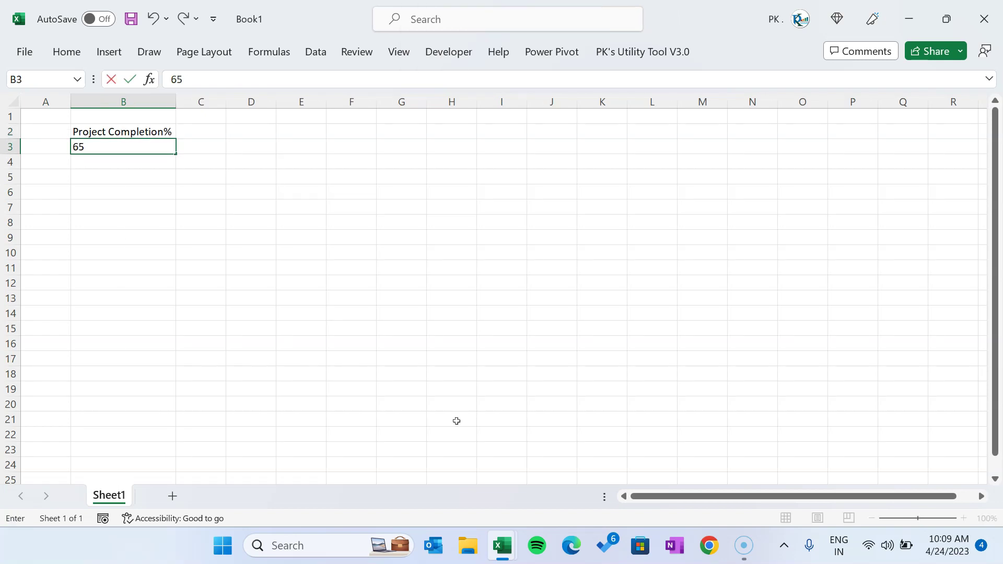
pyautogui.hotkey('ctrl', 'Return')
# Step: Link D1 to B2 with =B2 and autofit column D
pyautogui.press('Up')
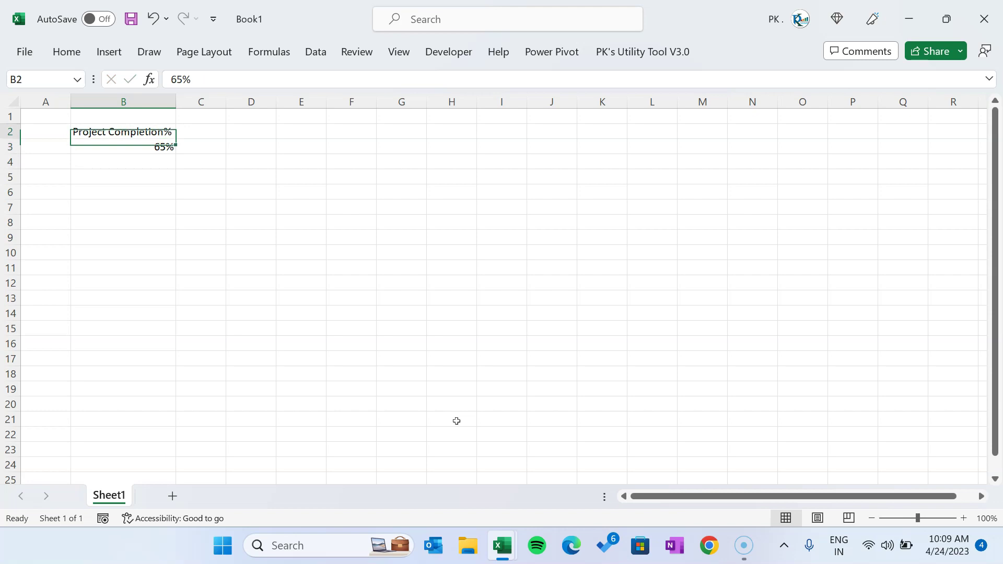
pyautogui.press('Up')
pyautogui.press('Right')
pyautogui.press('Right')
pyautogui.press('Down')
pyautogui.press('Up')
pyautogui.press('Down')
pyautogui.press('Up')
pyautogui.write('=')
pyautogui.press('Left')
# Step: Link D2 to B3 so it shows 65%
pyautogui.press('Left')
pyautogui.press('Down')
pyautogui.press('Return')
pyautogui.press('Up')
pyautogui.hotkey('alt', 'o')
pyautogui.press('c')
pyautogui.press('a')
pyautogui.press('Down')
pyautogui.press('Left')
pyautogui.press('Left')
pyautogui.press('Down')
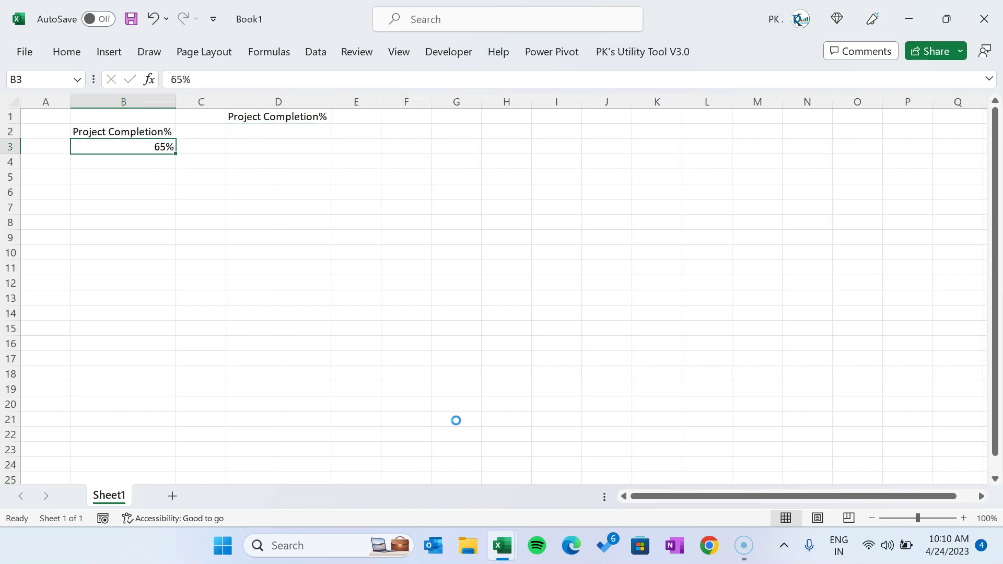
pyautogui.press('Up')
pyautogui.press('Right')
pyautogui.press('Right')
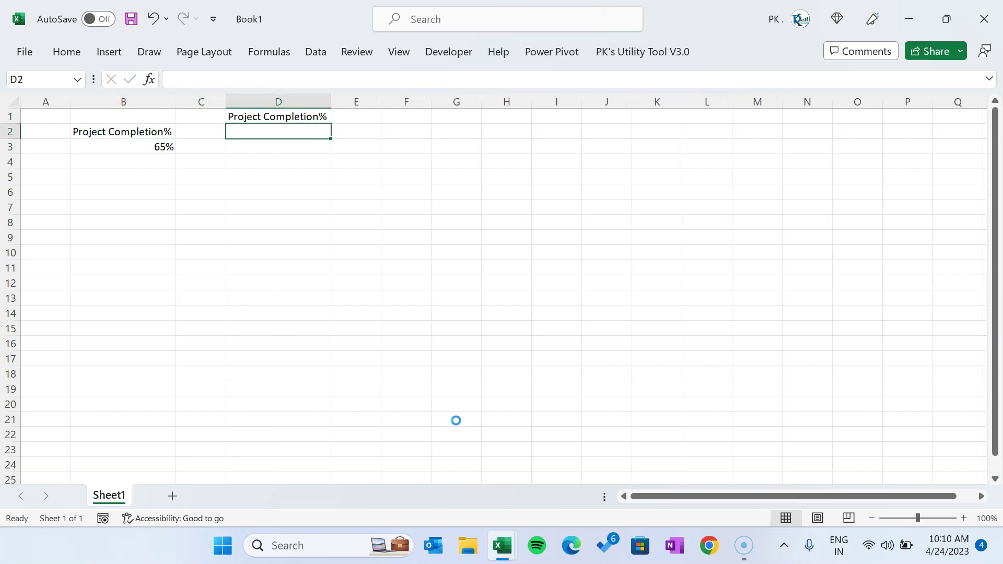
pyautogui.press('Left')
pyautogui.press('Left')
pyautogui.press('Down')
pyautogui.hotkey('ctrl', 'c')
pyautogui.press('Up')
pyautogui.press('Right')
pyautogui.press('Right')
pyautogui.press('Return')
pyautogui.press('Up')
pyautogui.press('Down')
pyautogui.press('Up')
pyautogui.press('Right')
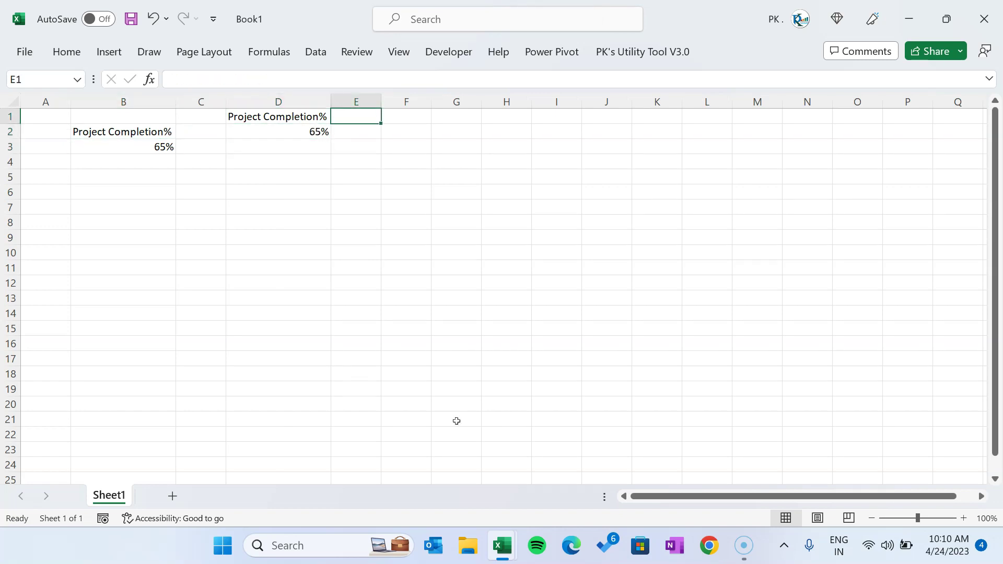
# Step: Add the Transparent Area heading in E1 and =1-D2 in E2, giving 35%
pyautogui.write('Transparent Area')
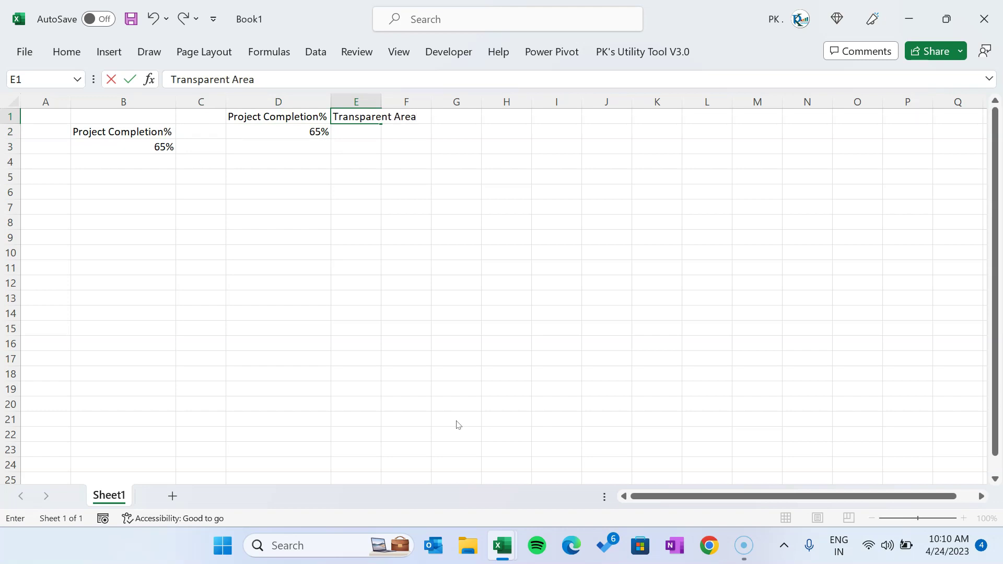
pyautogui.press('Return')
pyautogui.write('=')
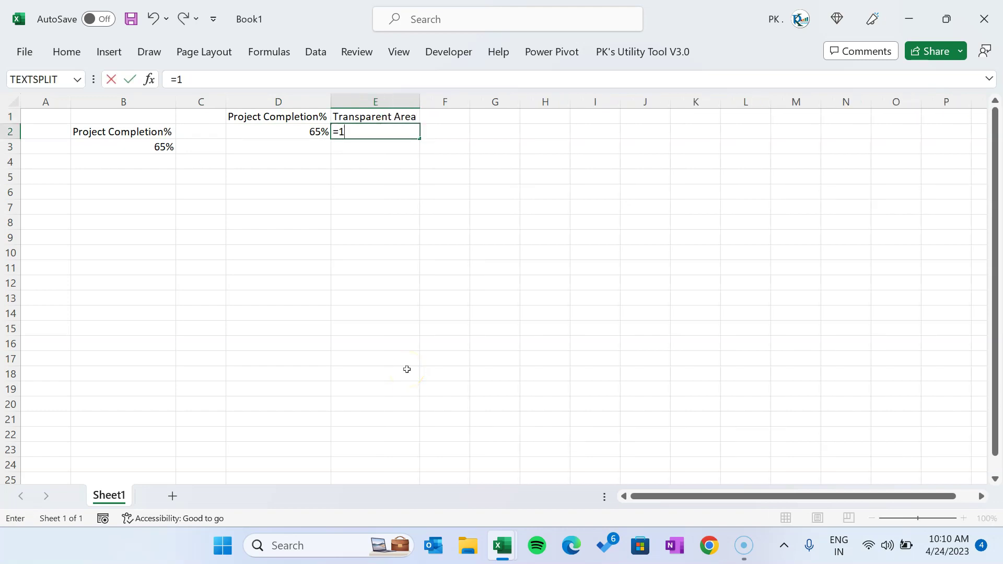
pyautogui.write('1-')
pyautogui.press('Left')
pyautogui.hotkey('ctrl', 'Return')
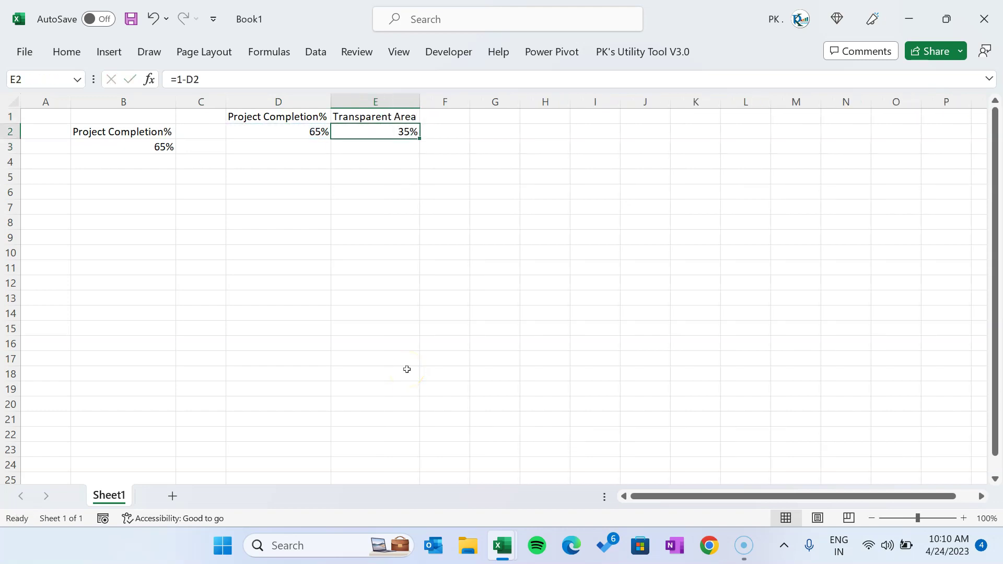
pyautogui.press('Left')
pyautogui.press('Right')
pyautogui.press('Up')
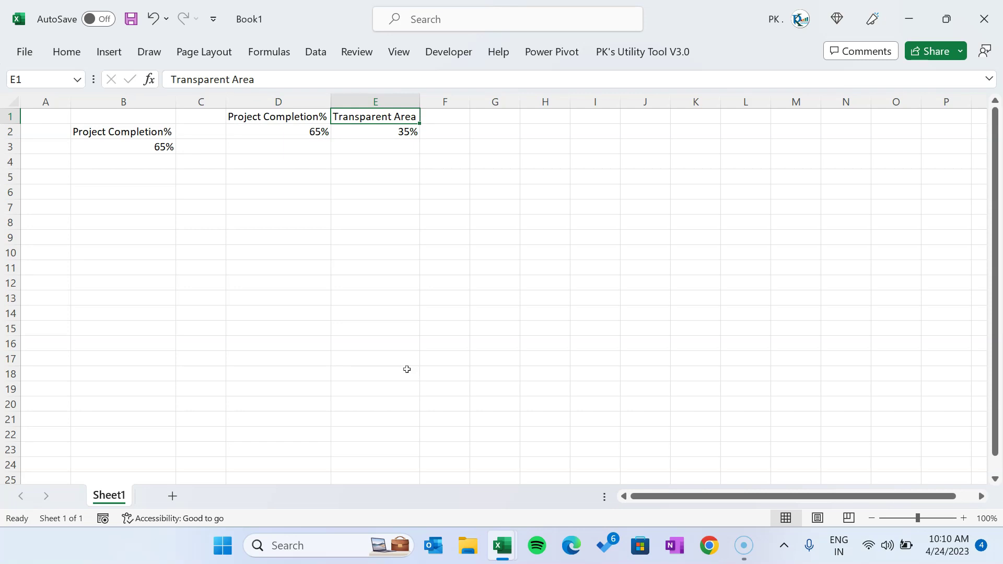
pyautogui.press('Down')
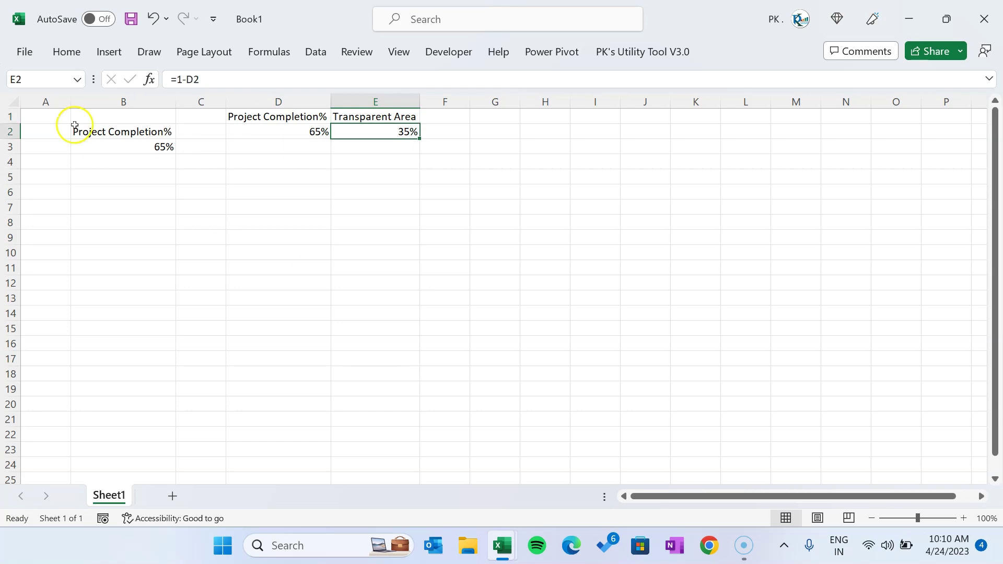
# Step: Hide the sheet gridlines
pyautogui.click(66, 54)
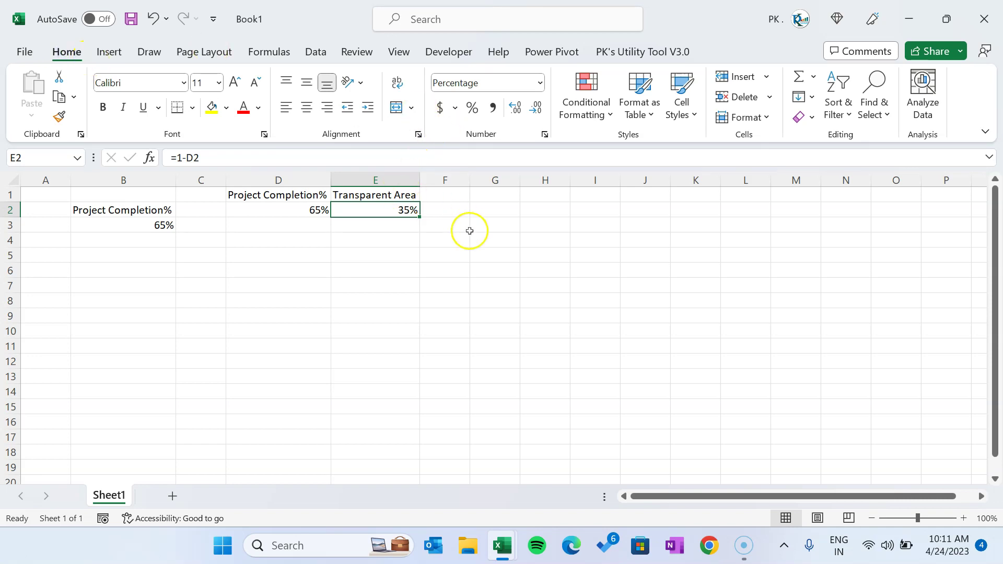
pyautogui.click(402, 54)
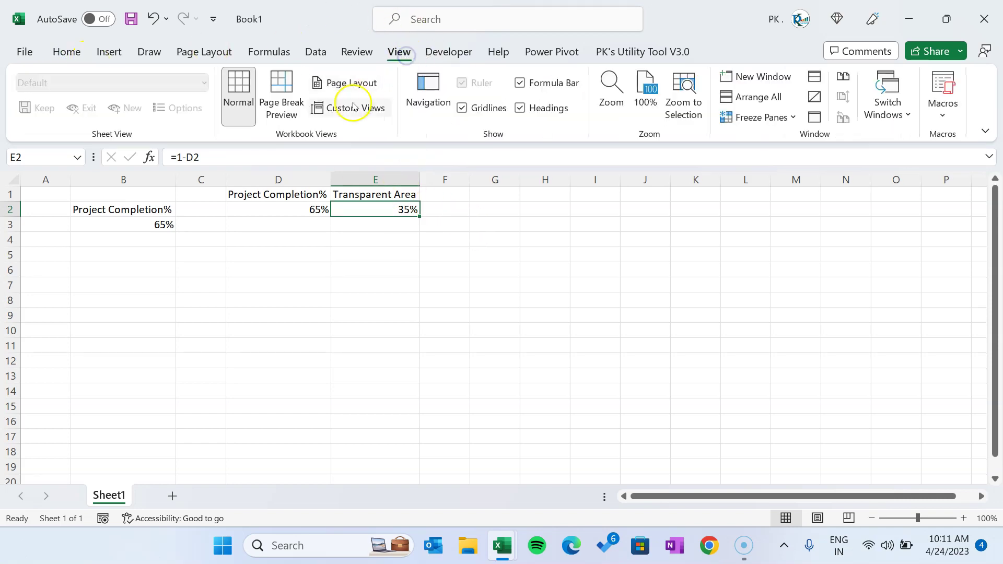
pyautogui.click(490, 108)
# Step: Insert an empty doughnut chart and move it below the completion data
pyautogui.click(268, 251)
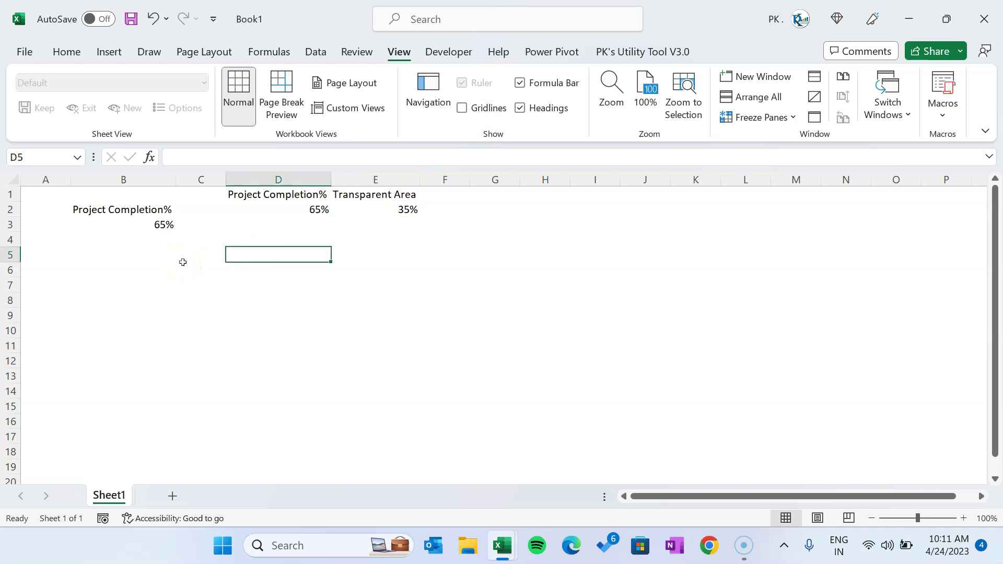
pyautogui.click(109, 53)
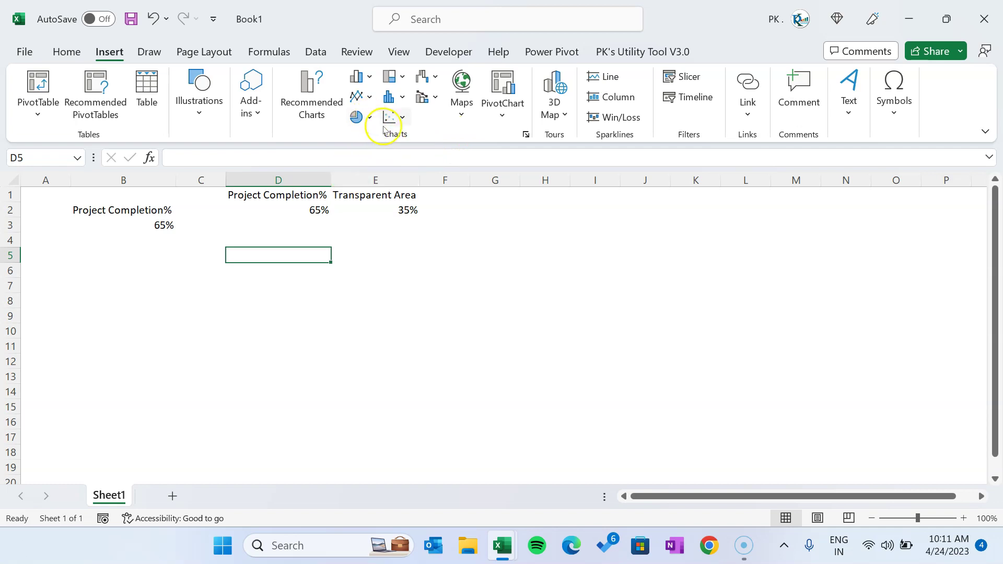
pyautogui.click(366, 117)
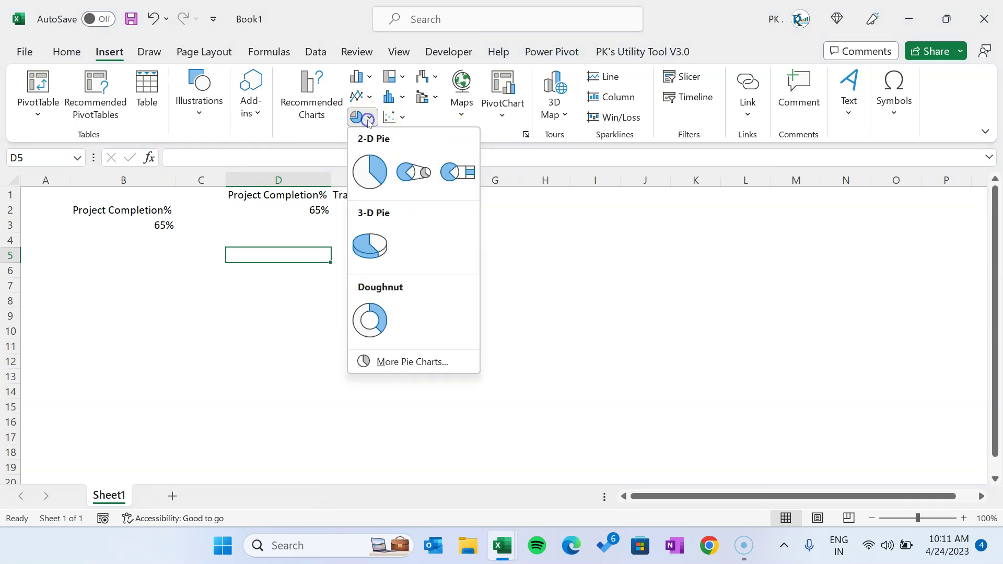
pyautogui.click(371, 320)
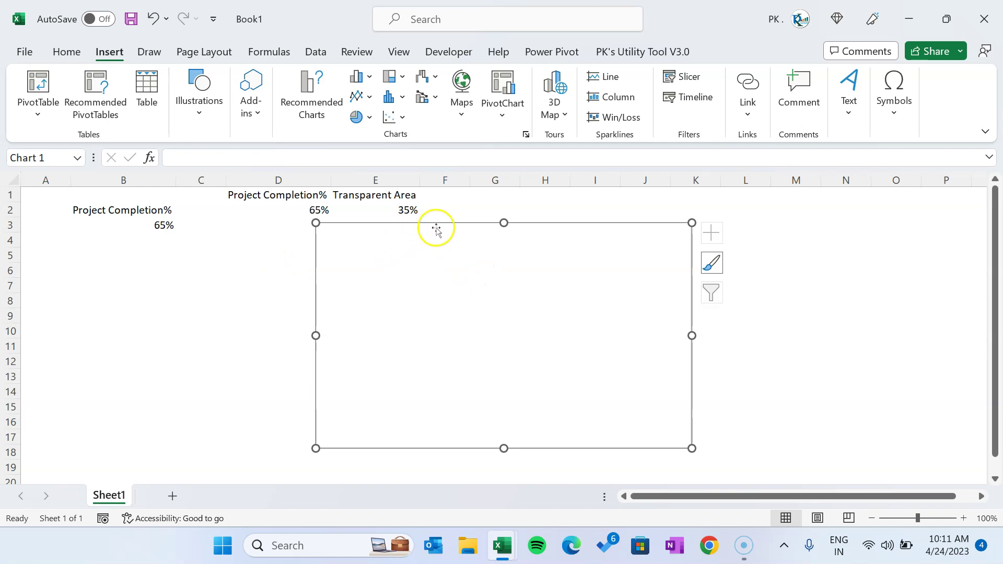
pyautogui.moveTo(437, 226); pyautogui.dragTo(372, 248)
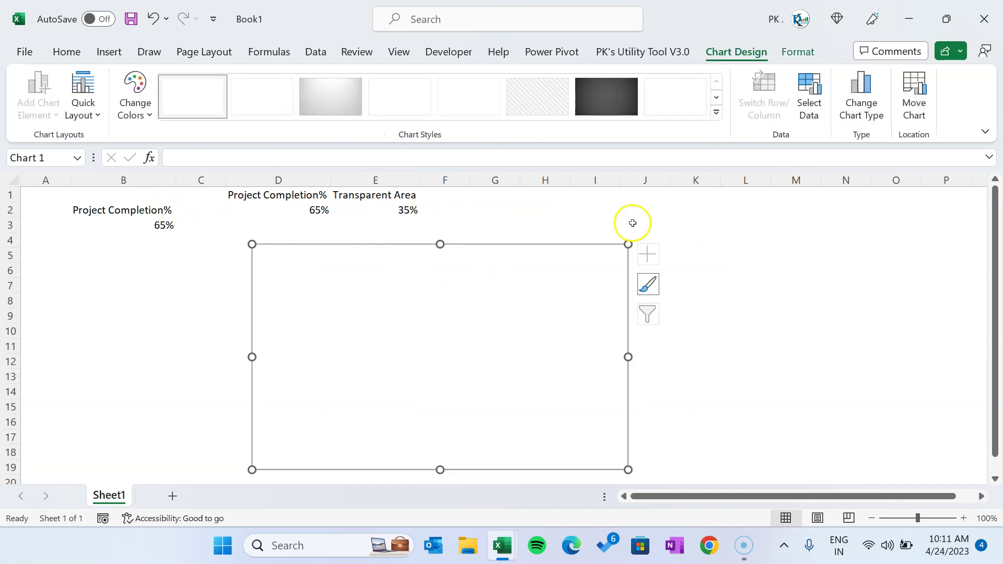
pyautogui.click(719, 231)
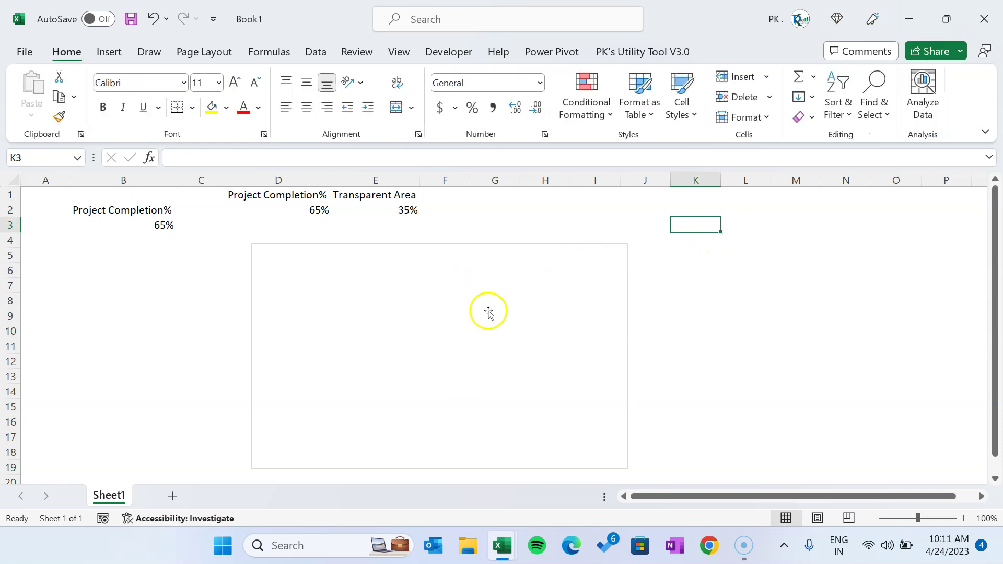
pyautogui.click(688, 194)
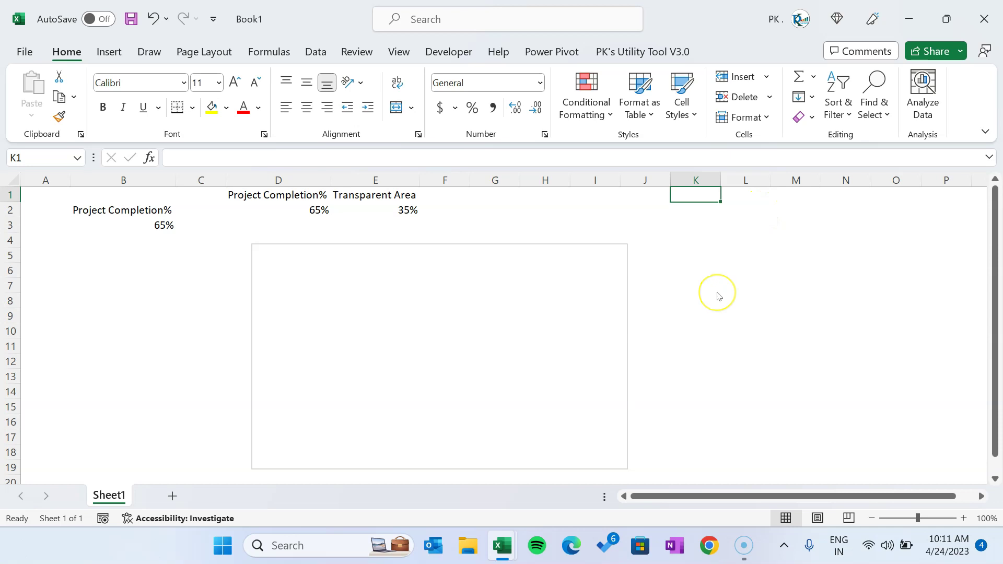
# Step: Enter =REPT("1,",100) in K1 to generate a list of one hundred 1s
pyautogui.write('=rept')
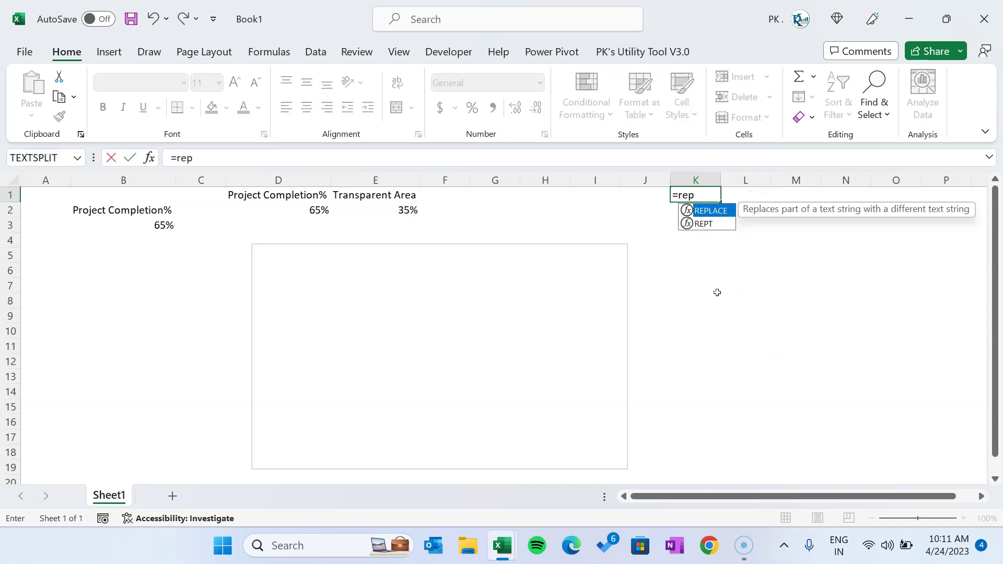
pyautogui.press('Tab')
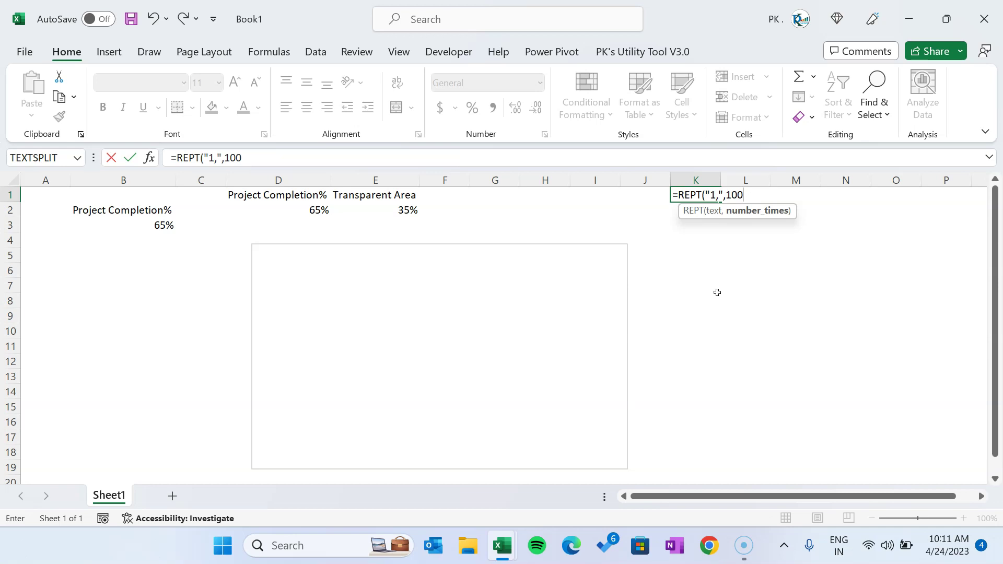
pyautogui.press('Return')
pyautogui.press('Up')
pyautogui.press('Right')
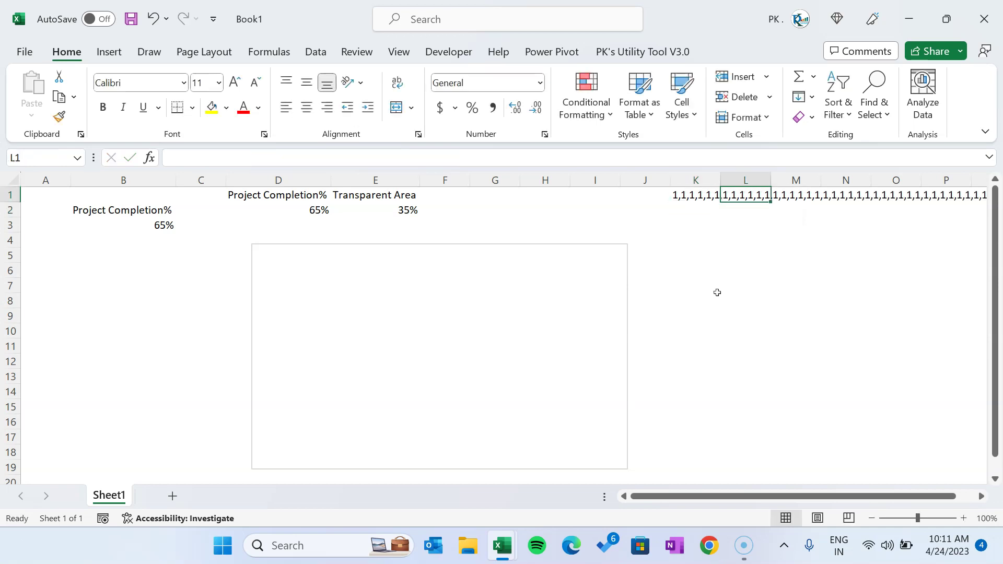
pyautogui.press('Left')
# Step: Replace K1's REPT formula with its fixed value using Paste Special > Values
pyautogui.hotkey('ctrl', 'c')
pyautogui.hotkey('alt', 'e')
pyautogui.press('s')
pyautogui.press('v')
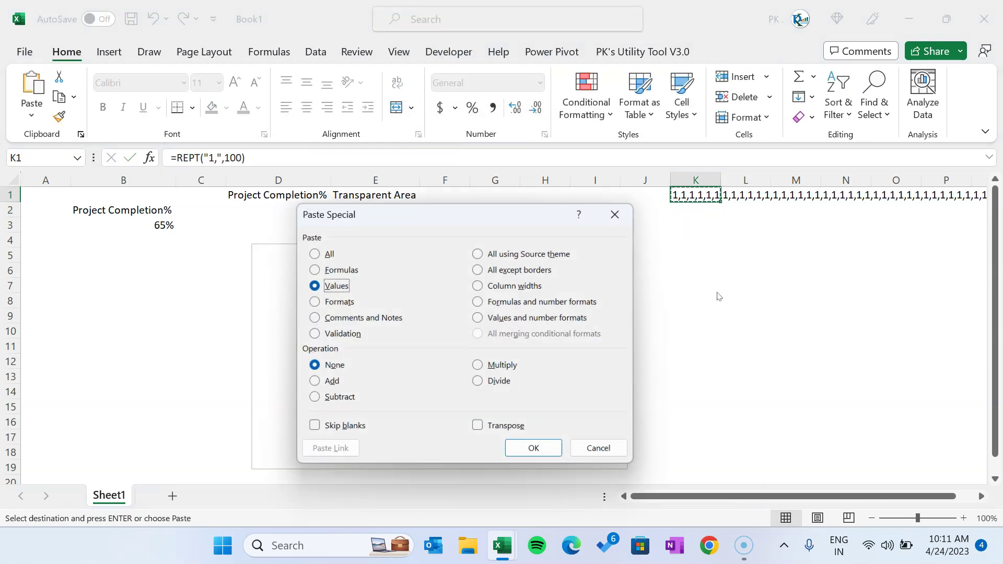
pyautogui.press('Return')
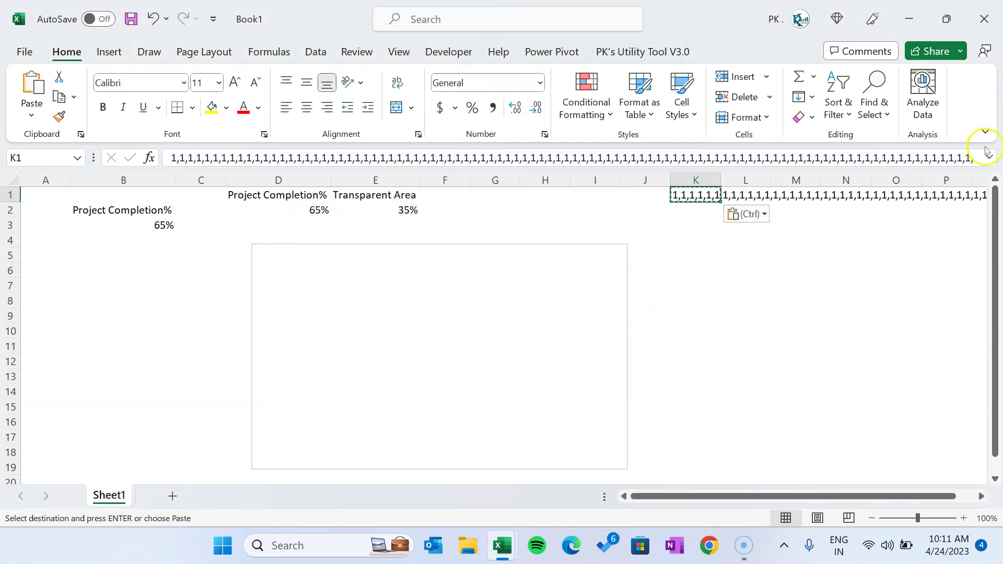
# Step: Select the 1,1,1… list in K1's expanded formula bar, then pick the empty chart
pyautogui.click(987, 152)
pyautogui.click(248, 172)
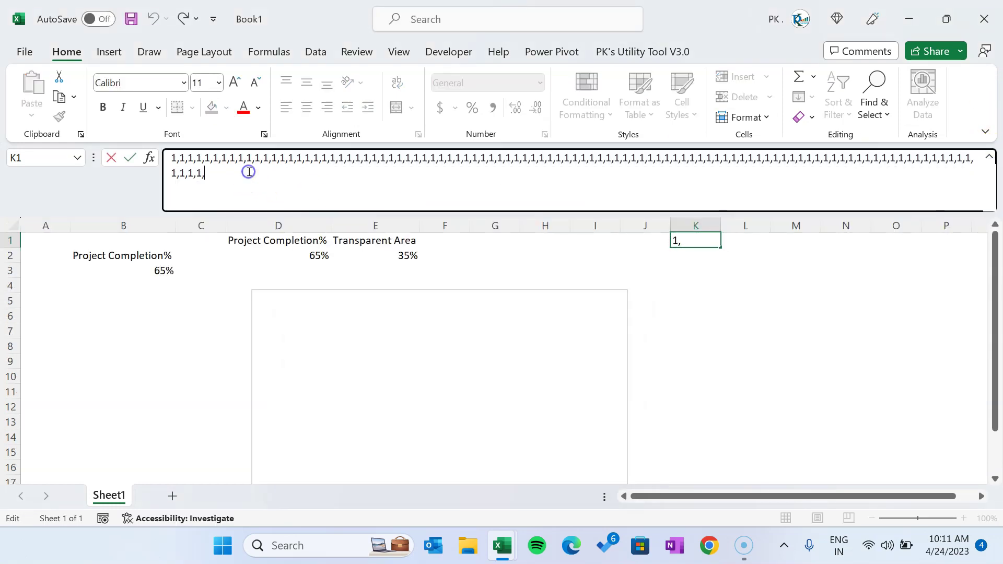
pyautogui.hotkey('shift', 'Up')
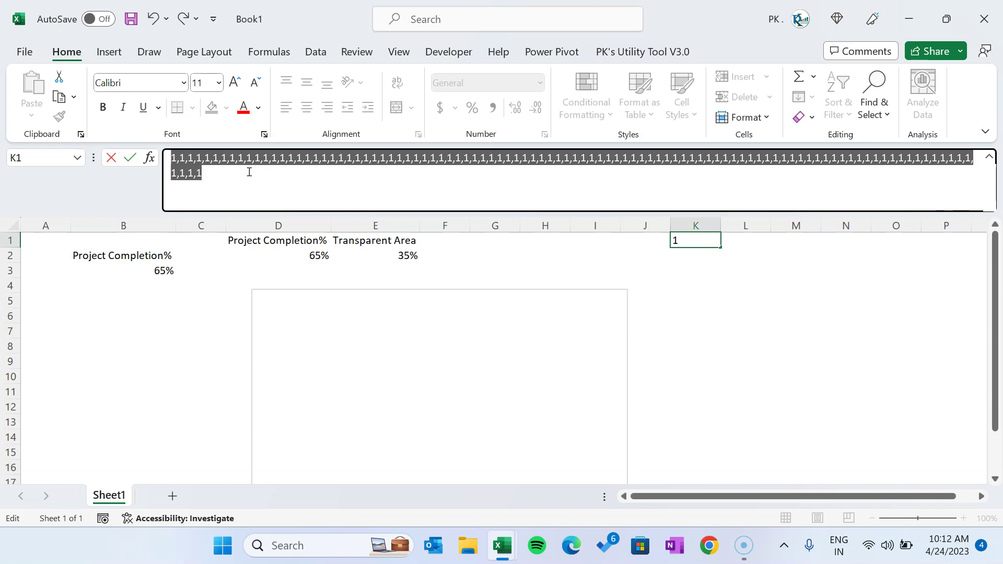
pyautogui.click(586, 267)
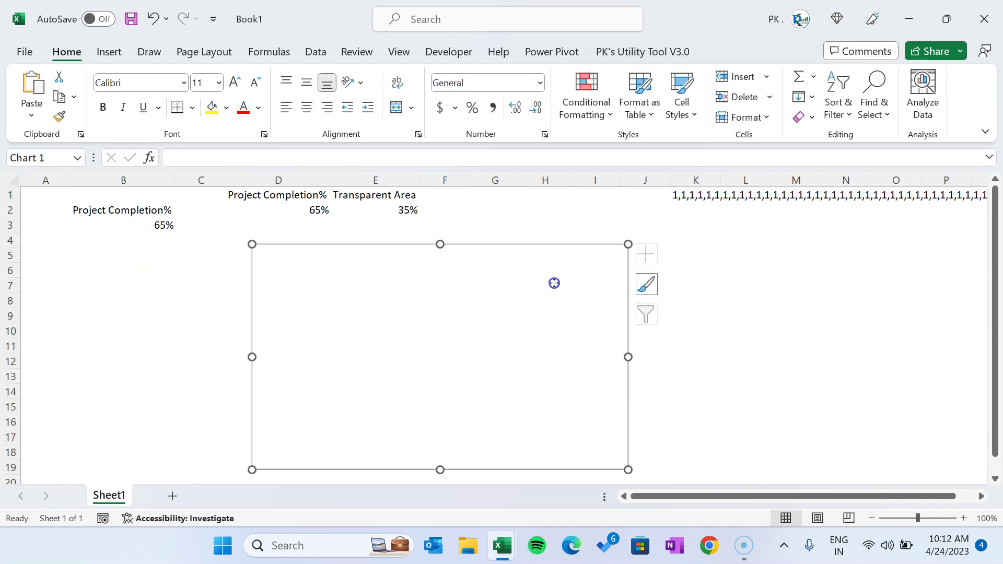
pyautogui.rightClick(555, 285)
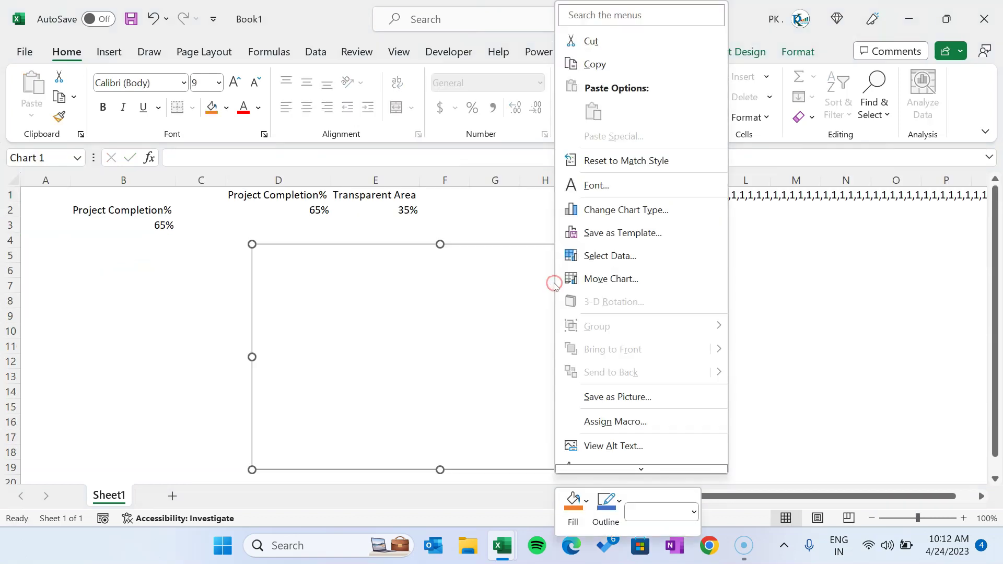
# Step: Add a new chart series named Background
pyautogui.click(609, 256)
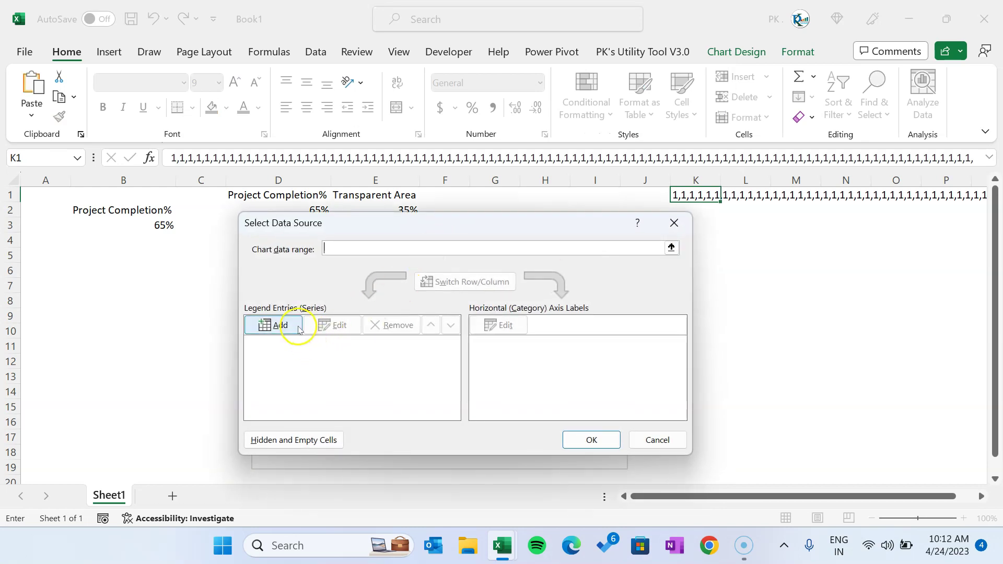
pyautogui.click(297, 327)
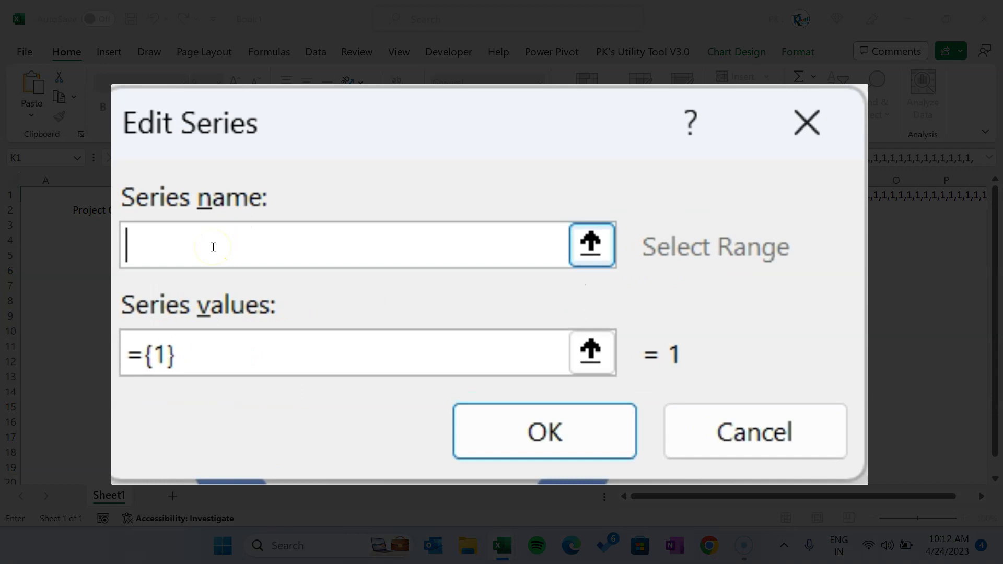
pyautogui.write('a')
pyautogui.press('BackSpace')
pyautogui.write('Background')
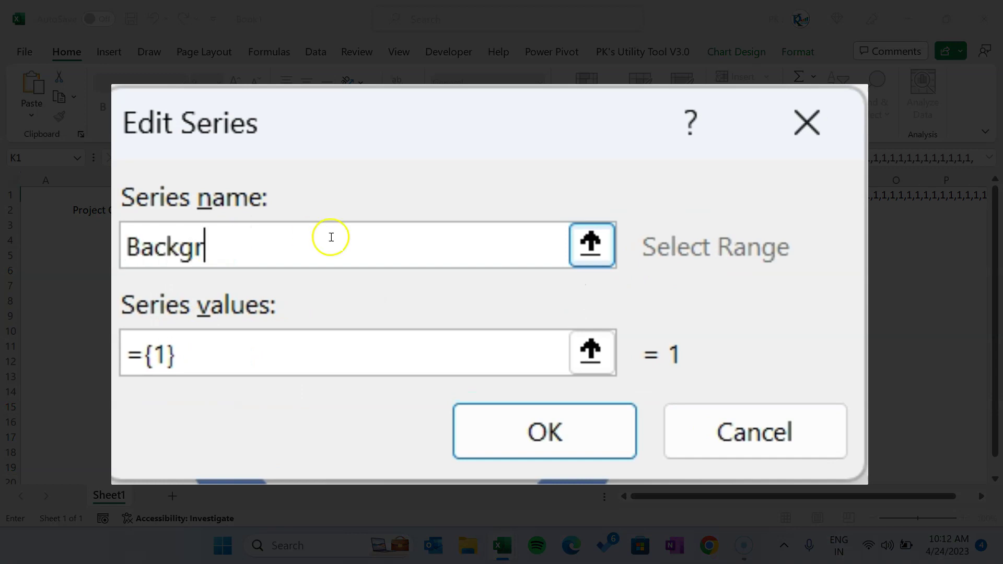
# Step: Paste the list of one hundred 1s as Background's values, apply it, and hide the legend
pyautogui.click(273, 357)
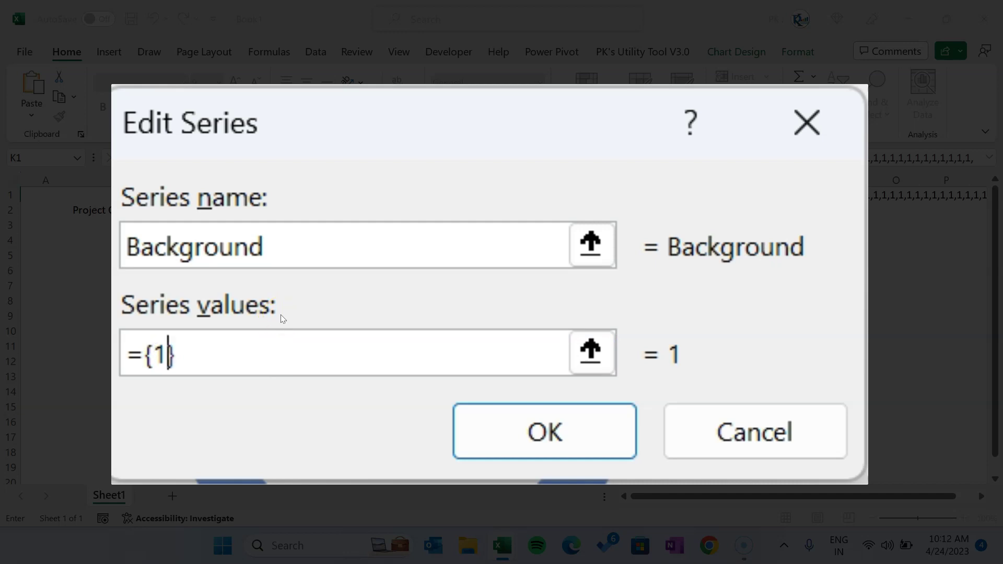
pyautogui.press('BackSpace')
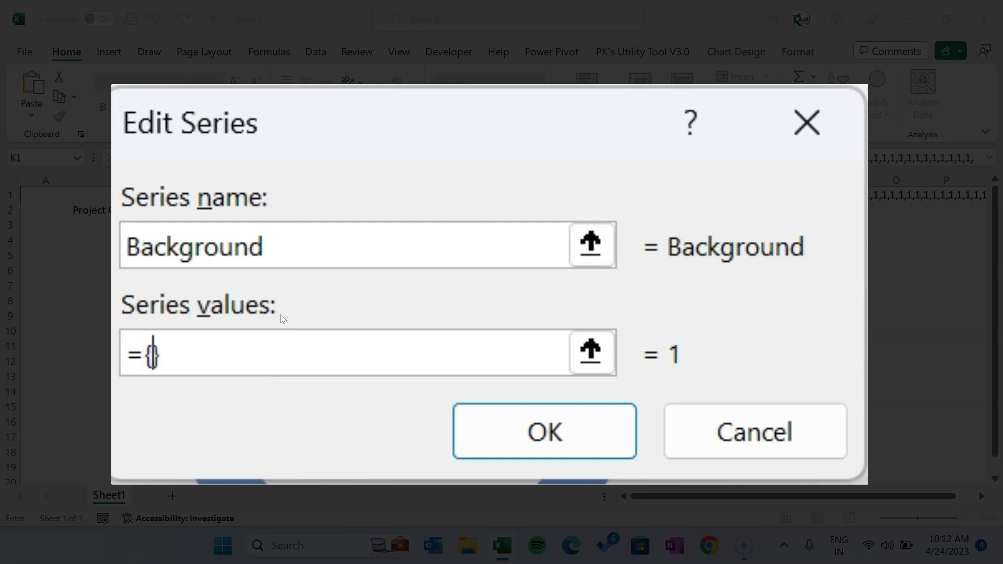
pyautogui.hotkey('ctrl', 'v')
pyautogui.press('Tab')
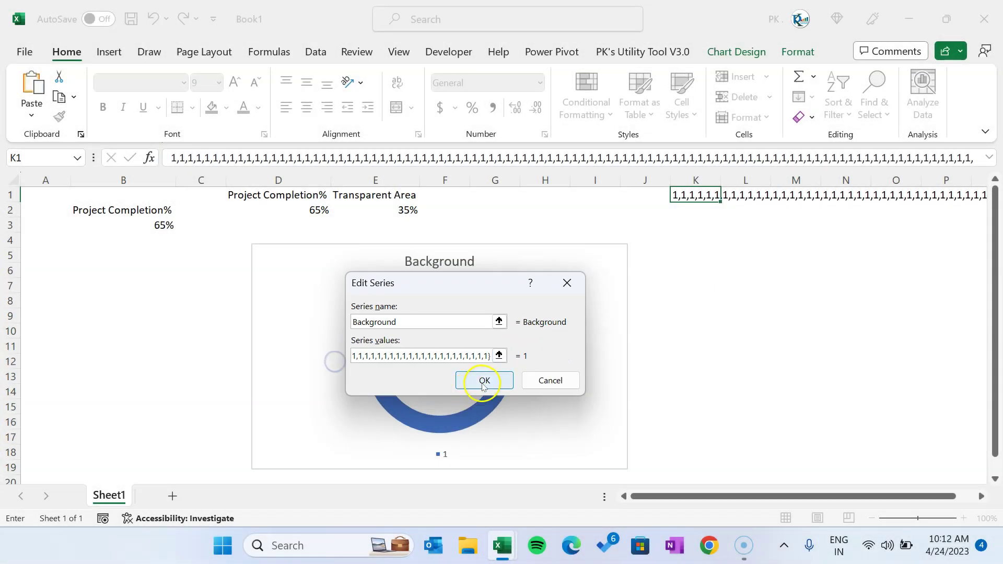
pyautogui.click(483, 383)
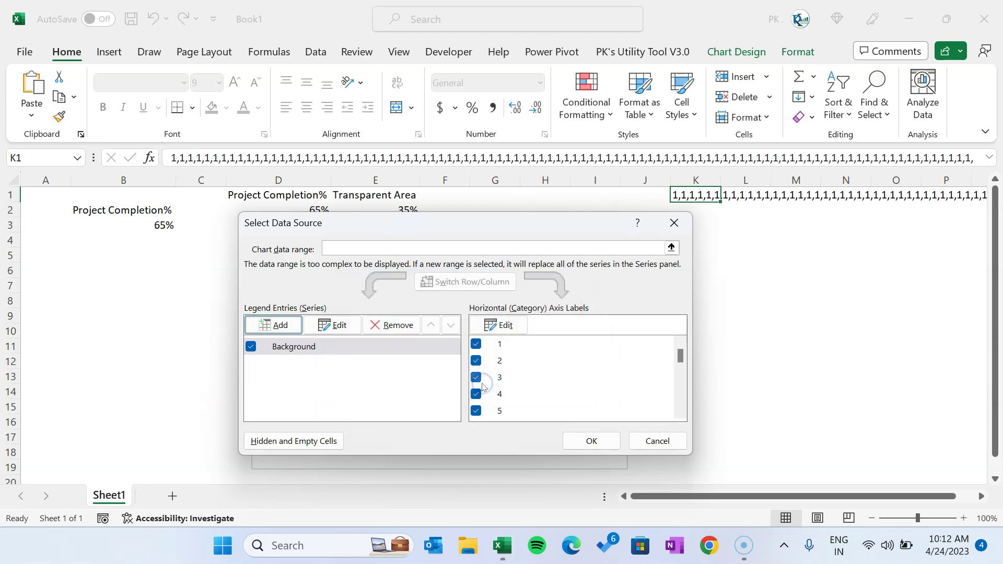
pyautogui.click(592, 441)
pyautogui.click(648, 254)
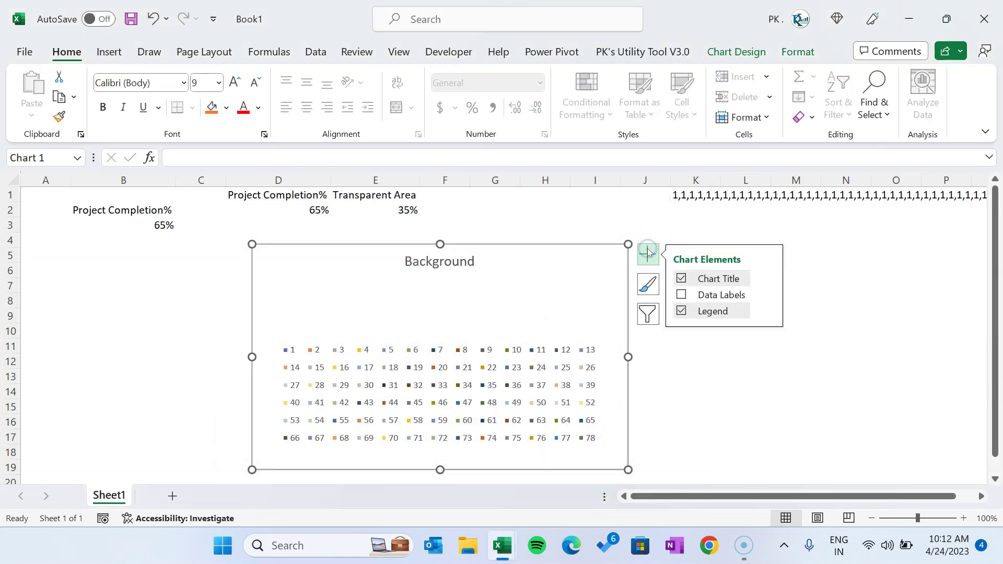
pyautogui.click(681, 311)
# Step: Delete the Background chart title
pyautogui.click(706, 383)
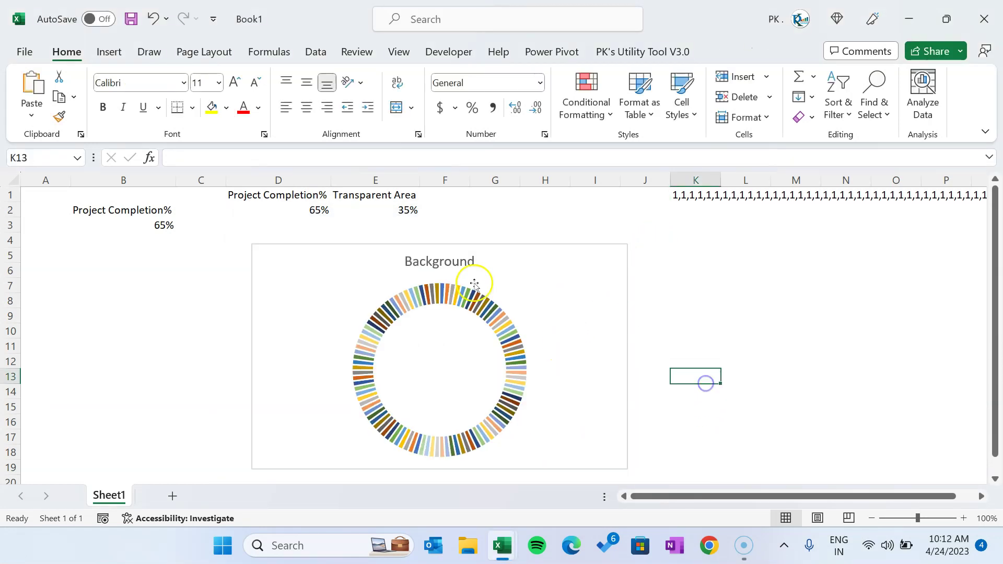
pyautogui.click(457, 265)
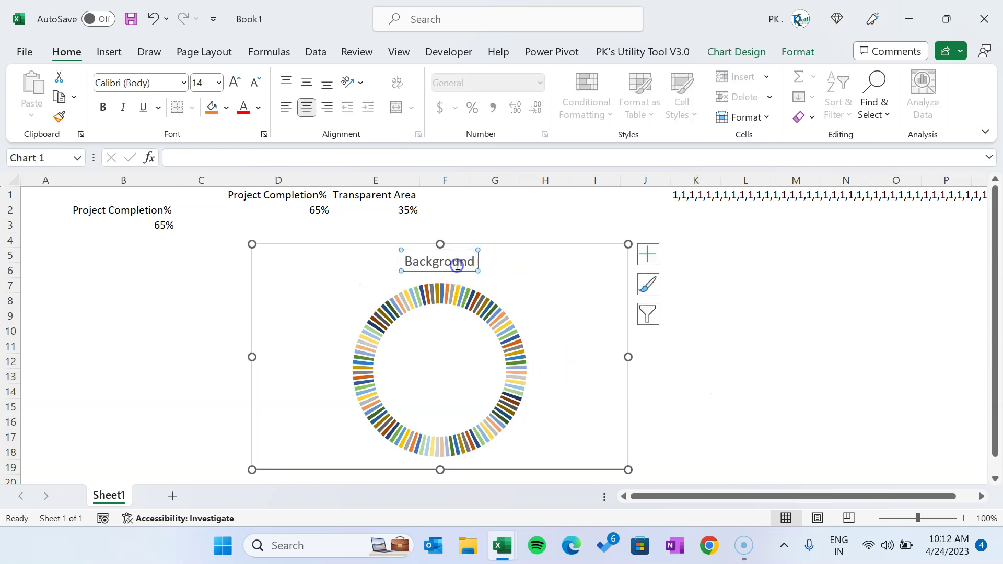
pyautogui.press('Delete')
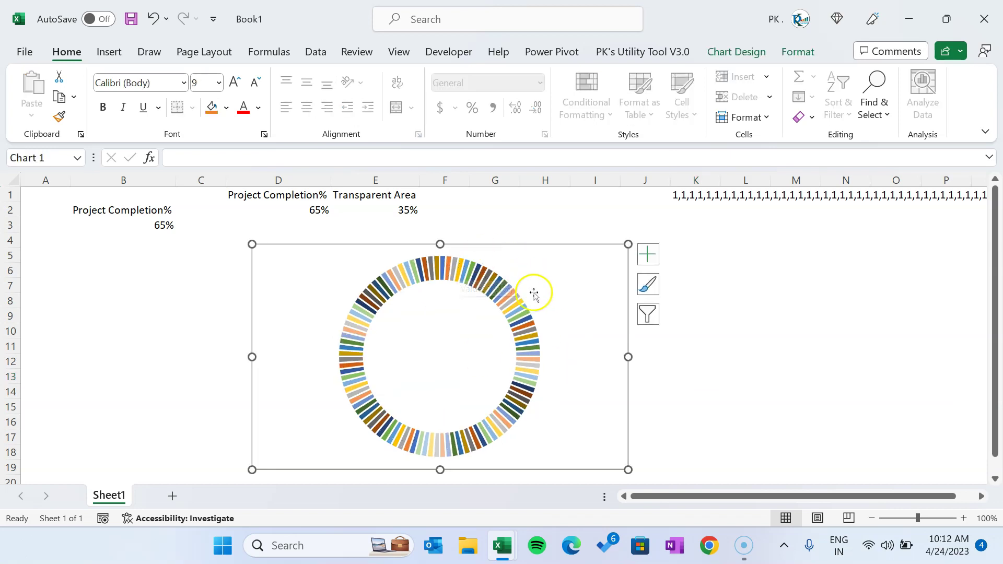
# Step: Open Format Data Series for the ring on its Fill & Line settings
pyautogui.click(490, 278)
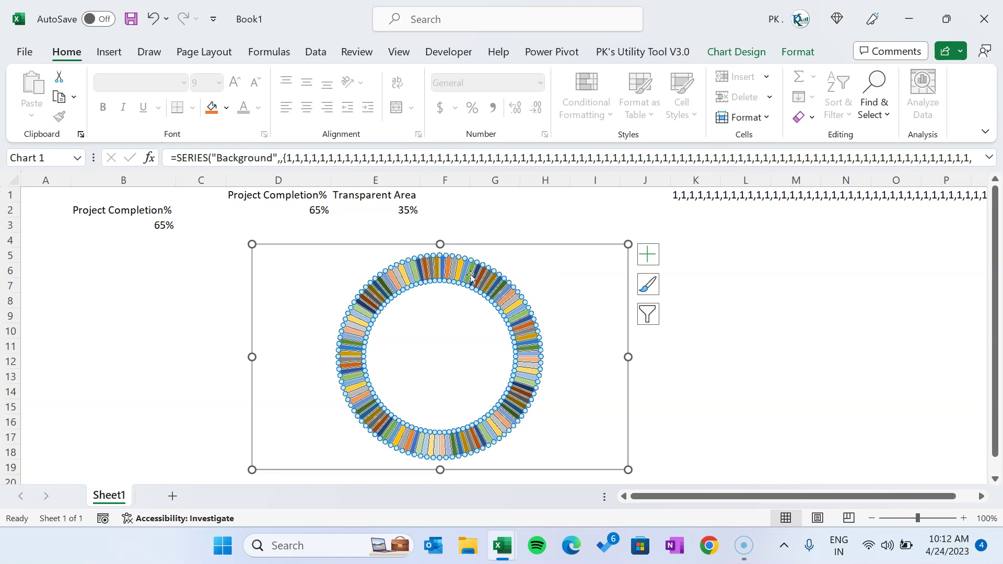
pyautogui.rightClick(485, 282)
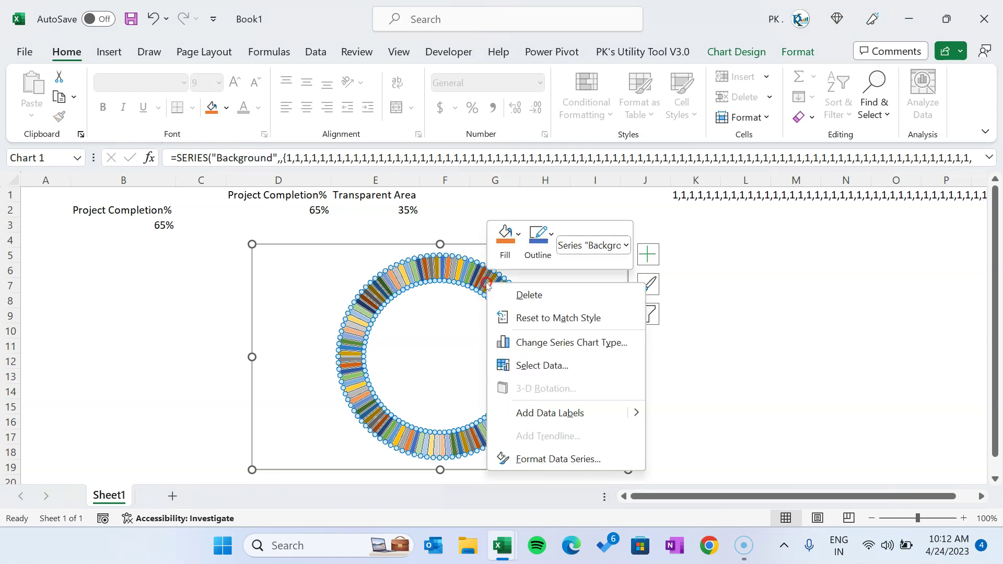
pyautogui.click(565, 463)
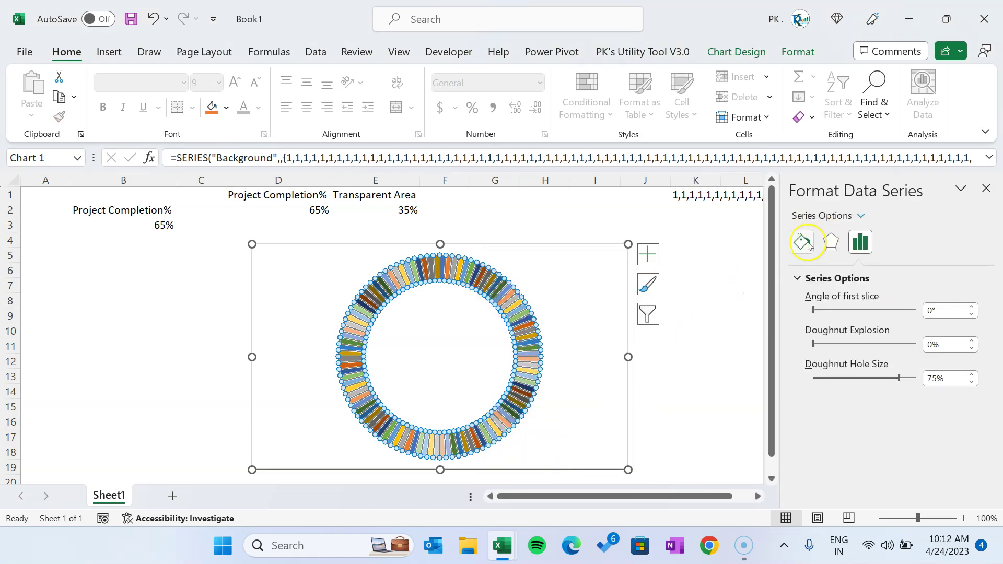
pyautogui.click(805, 243)
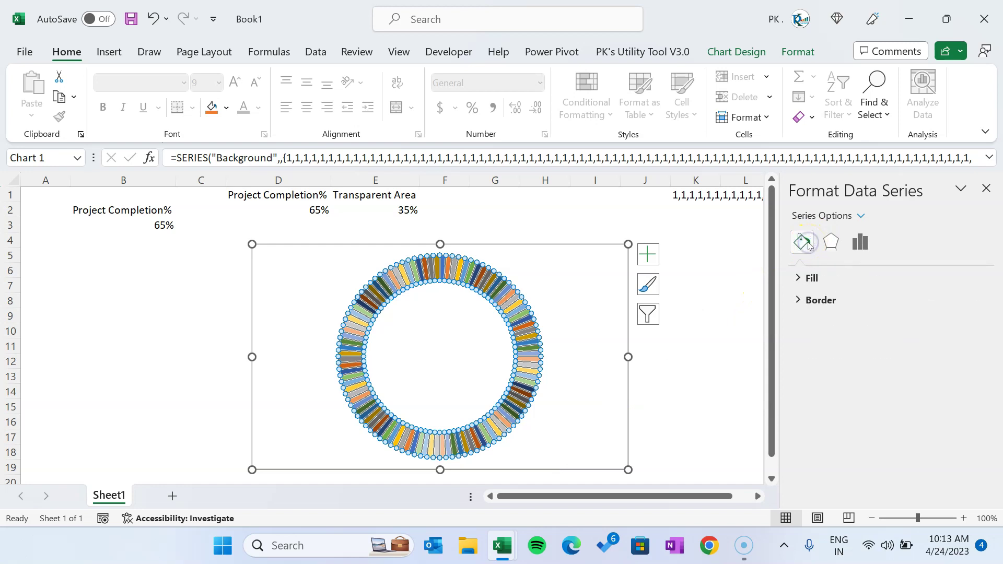
# Step: Switch the ring to a gradient fill and remove the two middle gradient stops
pyautogui.click(797, 278)
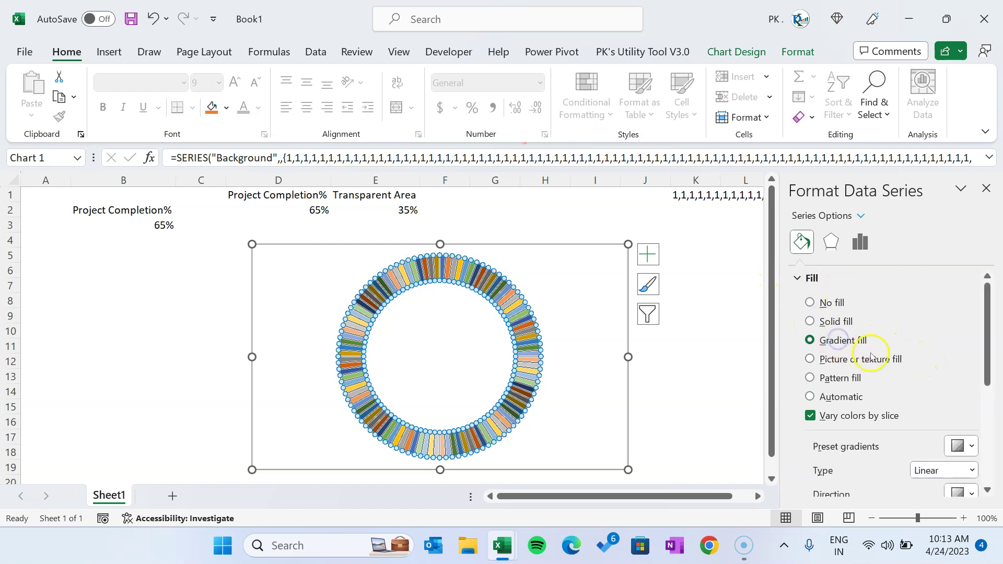
pyautogui.moveTo(987, 331); pyautogui.dragTo(985, 383)
pyautogui.moveTo(895, 433); pyautogui.dragTo(884, 360)
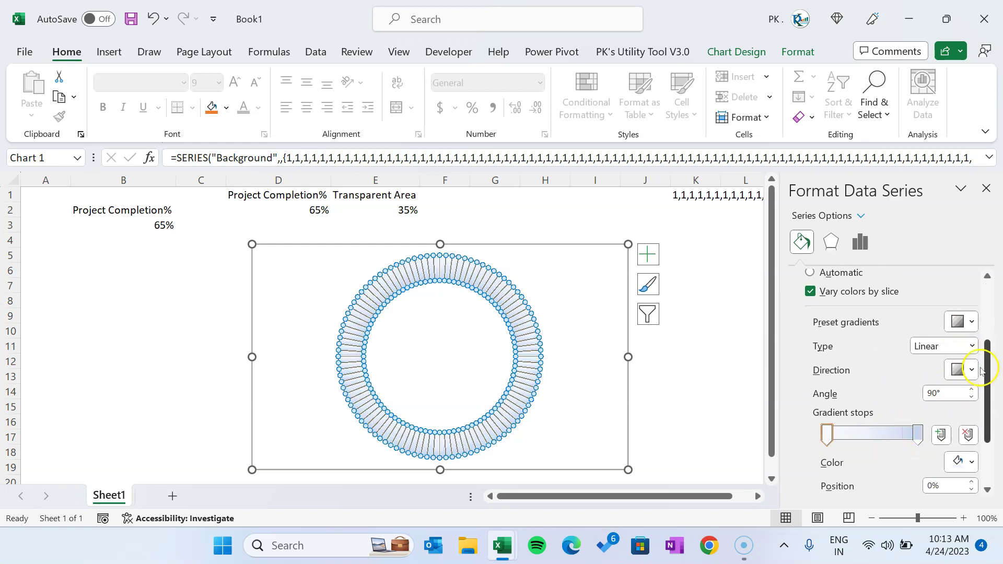
pyautogui.moveTo(990, 378); pyautogui.dragTo(989, 404)
# Step: Make the first gradient stop Gold, Accent 4 and the last stop a lighter gold
pyautogui.click(825, 375)
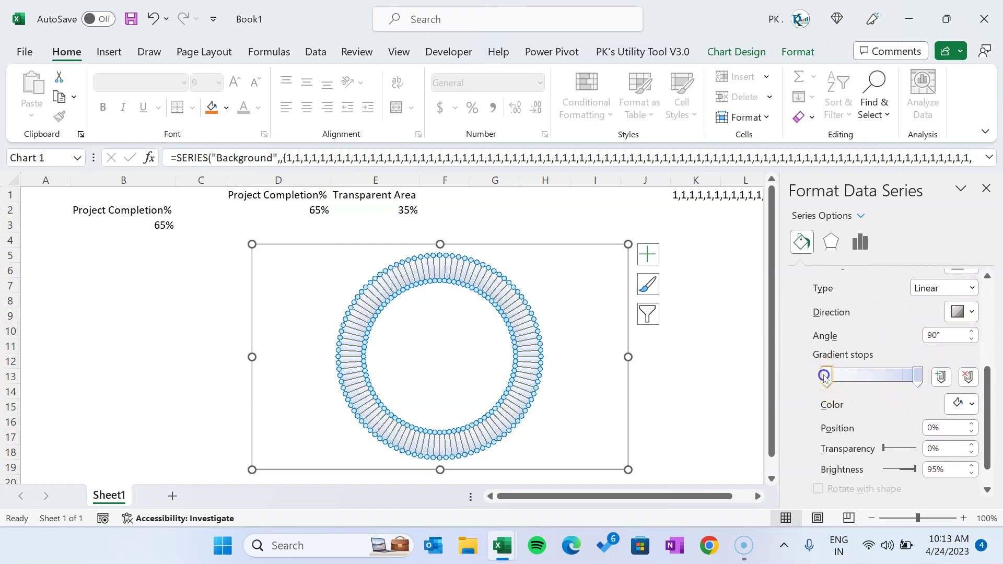
pyautogui.click(960, 404)
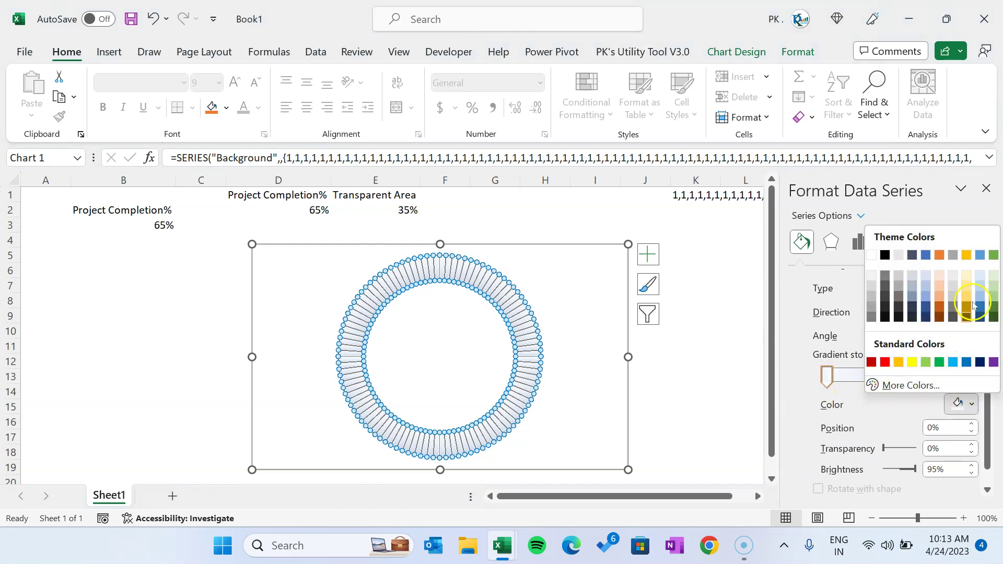
pyautogui.click(967, 255)
pyautogui.click(925, 375)
pyautogui.click(961, 403)
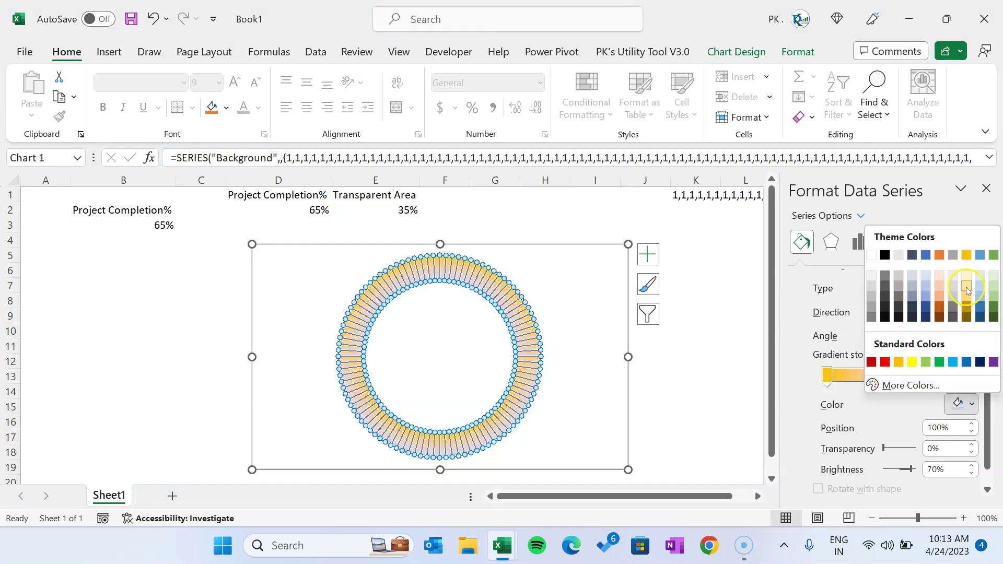
pyautogui.click(967, 288)
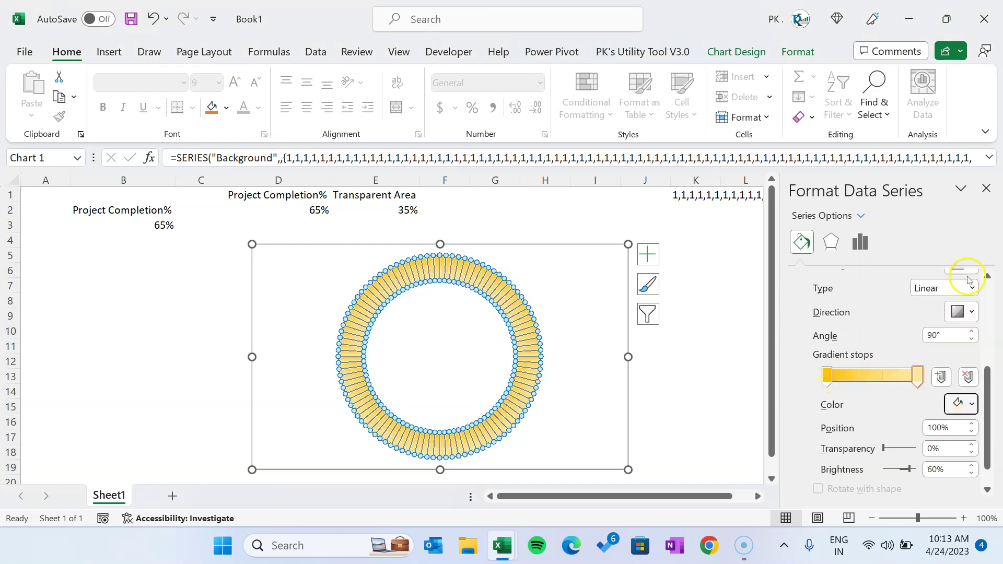
pyautogui.scroll(-1, 969, 366)
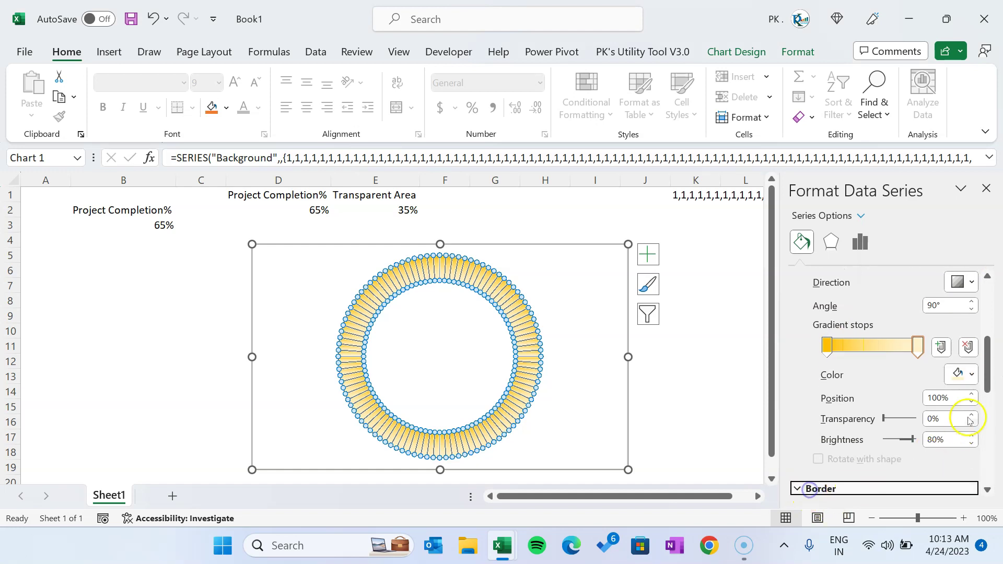
pyautogui.scroll(-5, 969, 423)
pyautogui.scroll(3, 973, 413)
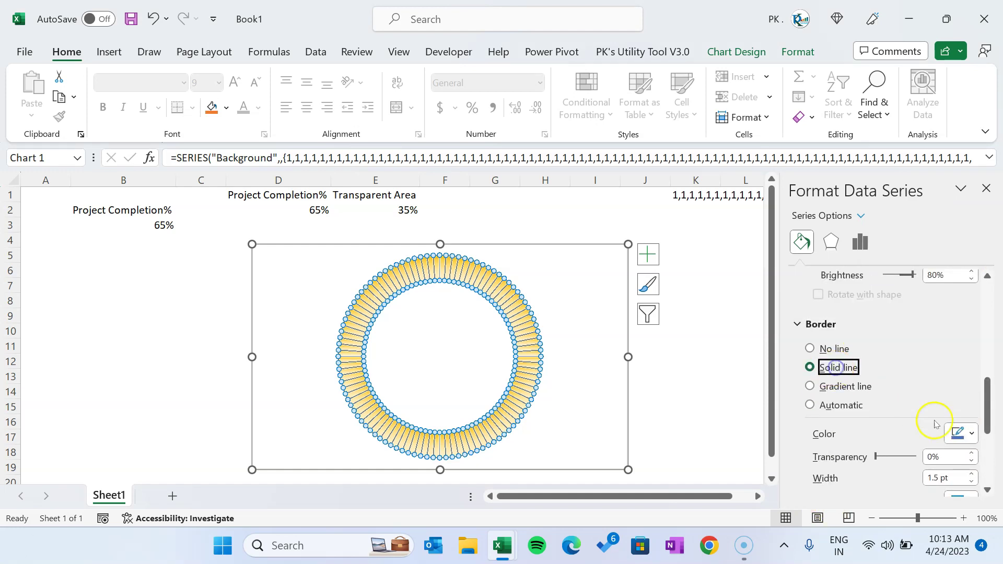
# Step: Give the ring's slice borders a 5 pt black line
pyautogui.click(963, 434)
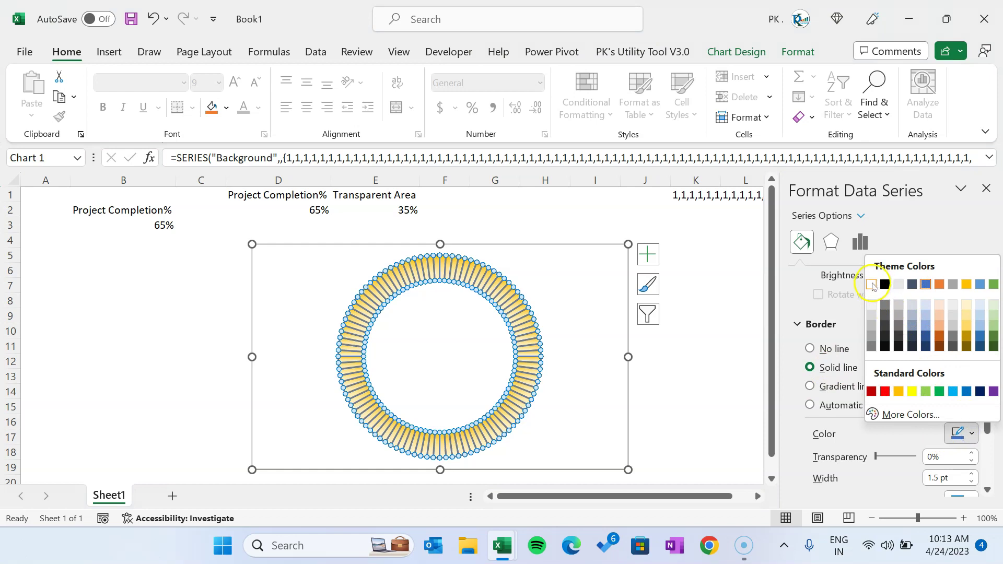
pyautogui.click(872, 285)
pyautogui.scroll(-4, 986, 418)
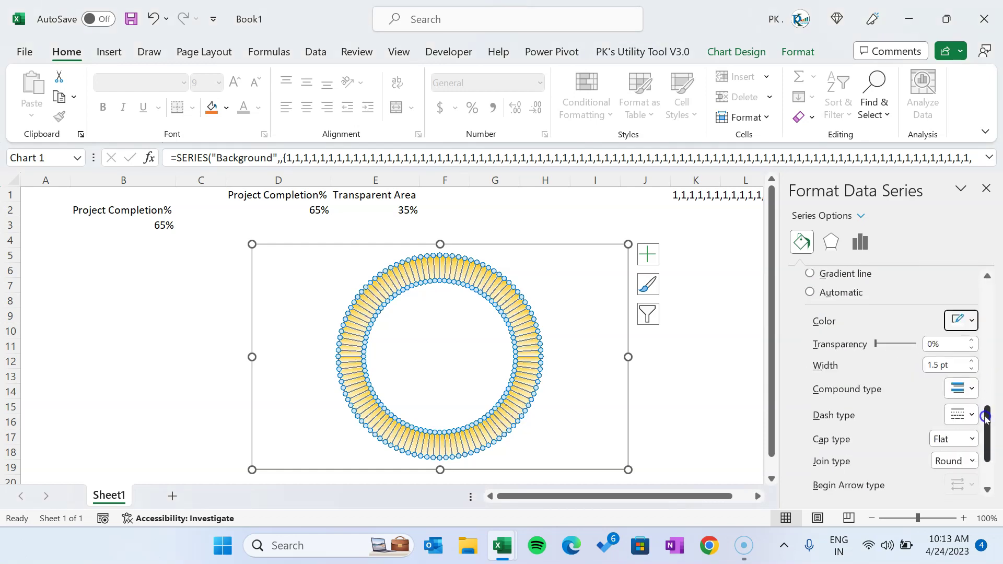
pyautogui.click(972, 362)
pyautogui.click(971, 361)
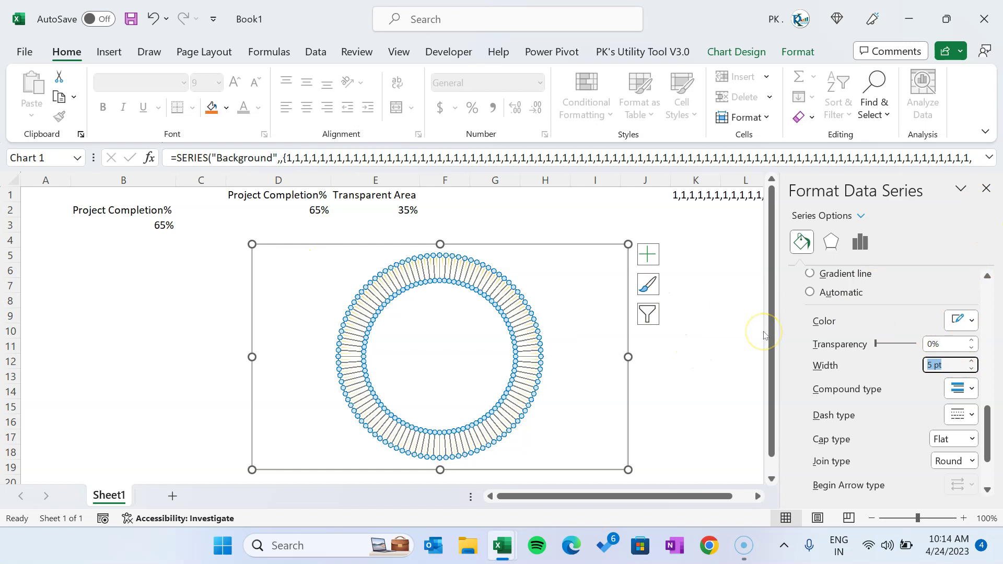
pyautogui.click(969, 322)
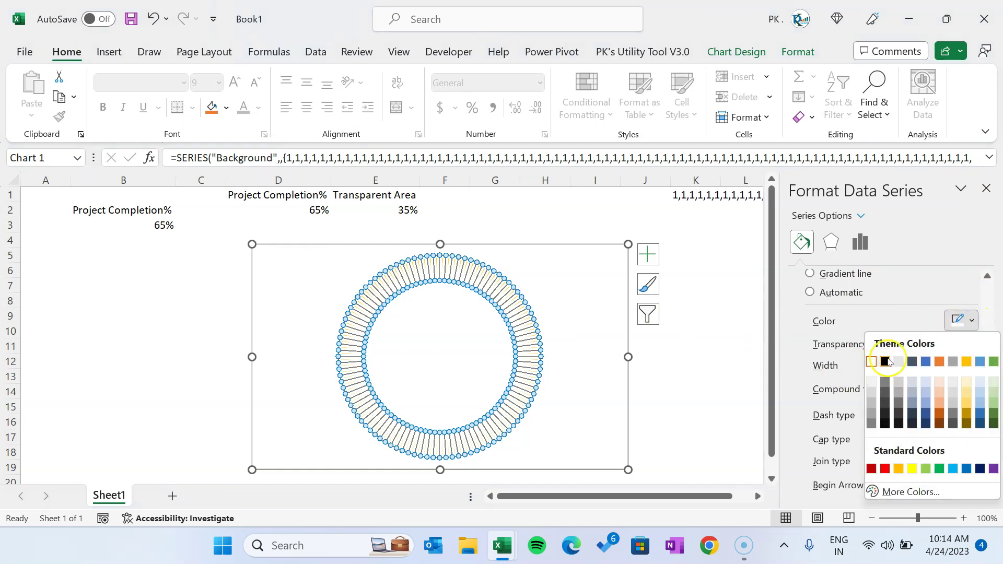
pyautogui.click(886, 361)
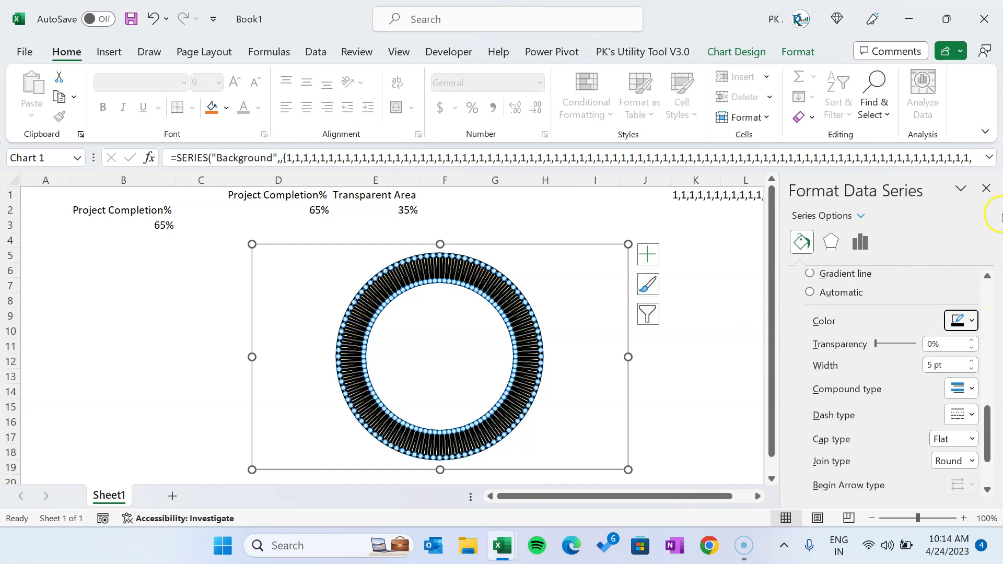
# Step: Close the formatting pane and reselect the whole chart
pyautogui.click(986, 189)
pyautogui.click(752, 327)
pyautogui.click(627, 294)
pyautogui.click(804, 53)
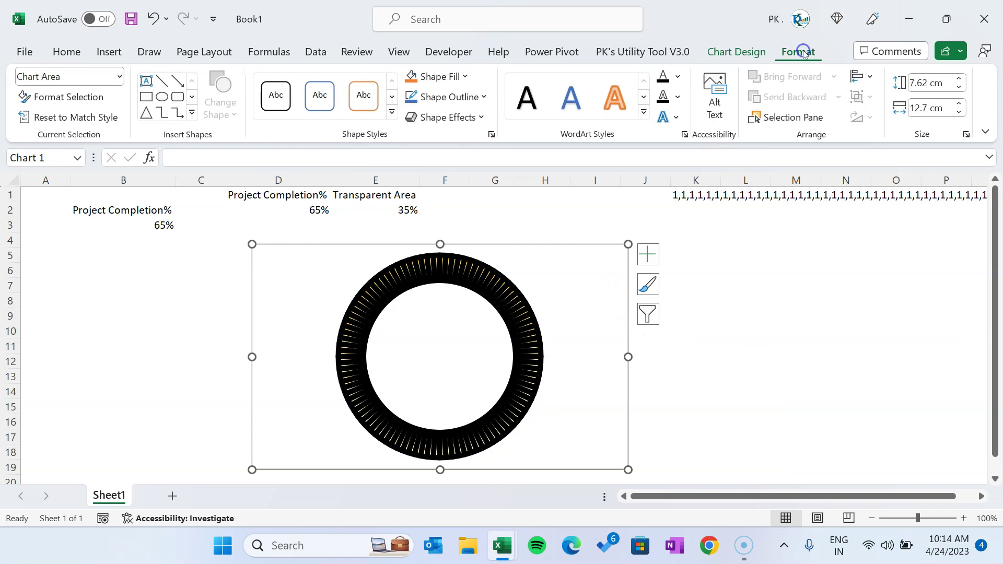
# Step: Set the chart area to No Fill and No Outline
pyautogui.click(466, 77)
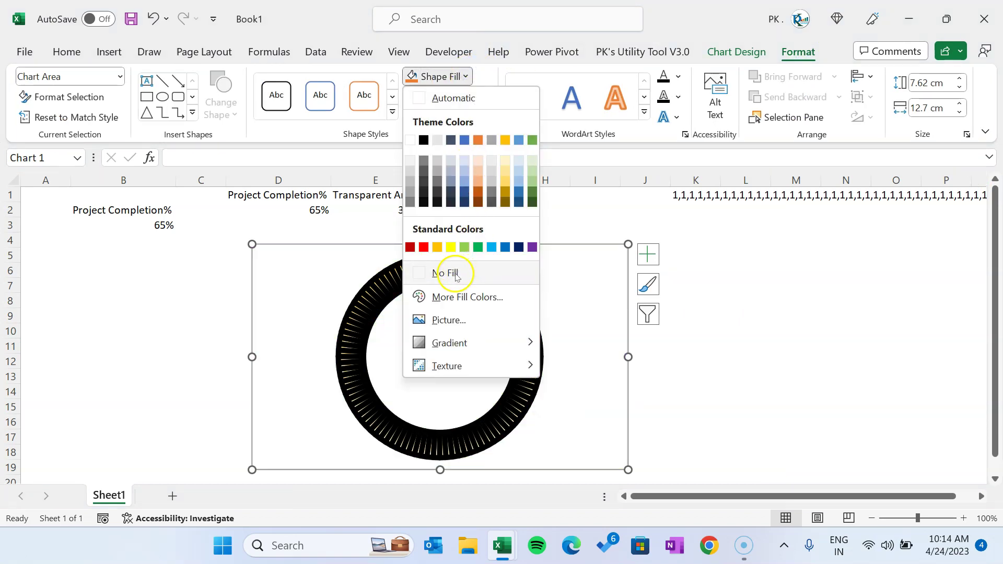
pyautogui.click(444, 272)
pyautogui.click(474, 97)
pyautogui.click(457, 294)
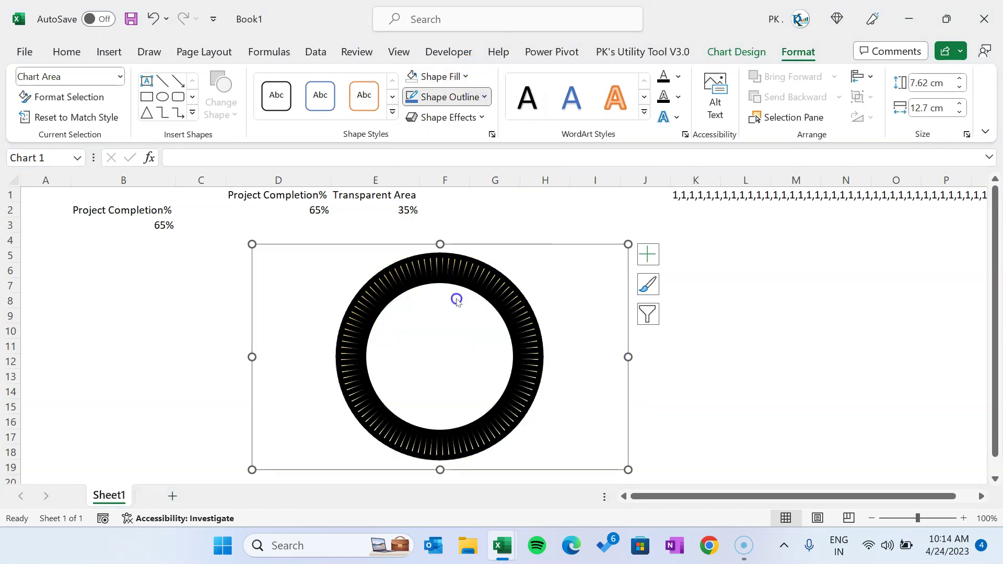
# Step: Fill cells A4:O19 behind the chart with black
pyautogui.click(790, 304)
pyautogui.moveTo(65, 245)
pyautogui.mouseDown()
pyautogui.moveTo(278, 264)
pyautogui.moveTo(797, 385)
pyautogui.moveTo(891, 457)
pyautogui.moveTo(889, 469)
pyautogui.mouseUp()
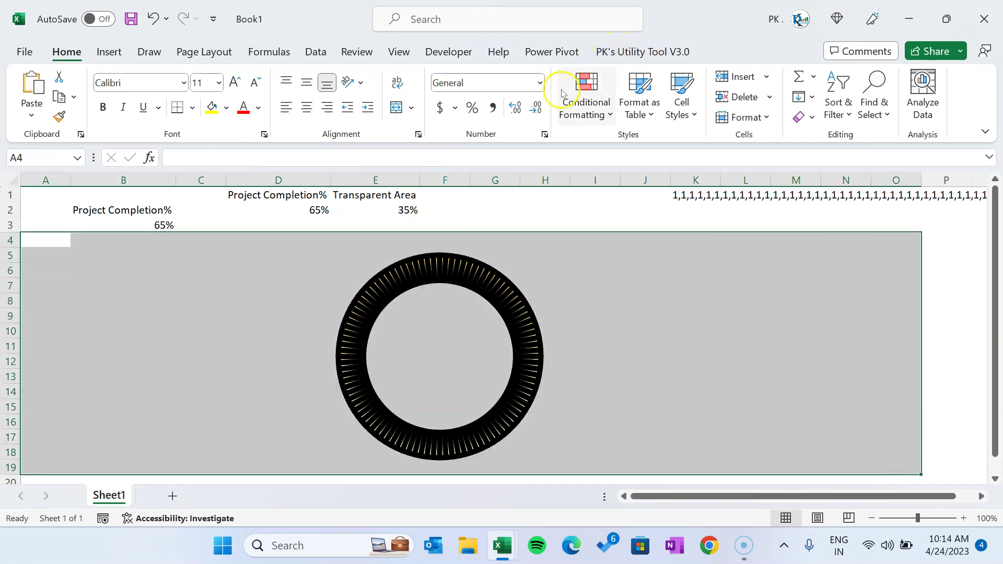
pyautogui.click(226, 108)
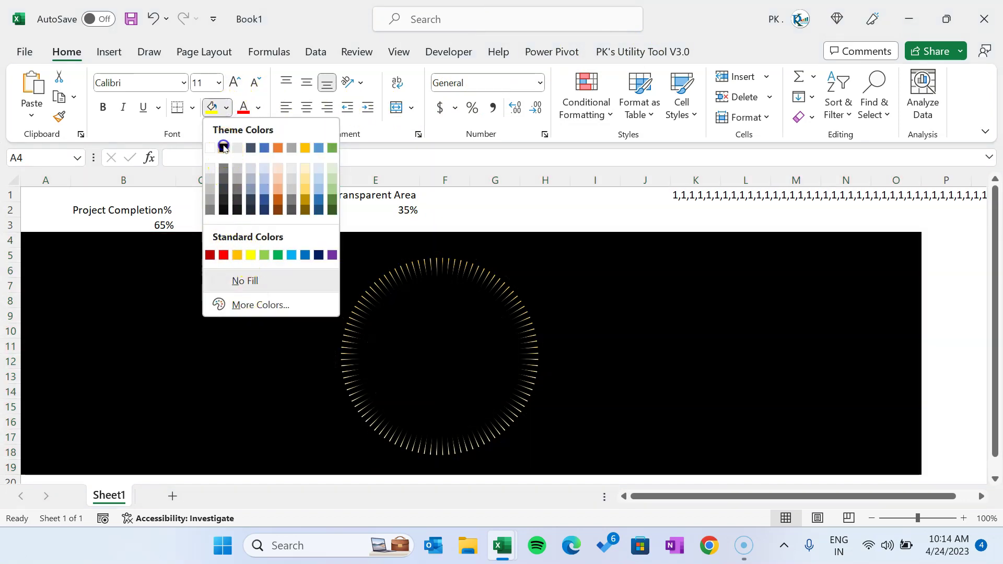
pyautogui.click(223, 147)
pyautogui.click(626, 287)
pyautogui.click(486, 279)
# Step: Add a ring series named from B2 with values D2:E2 (65% and 35%)
pyautogui.rightClick(485, 277)
pyautogui.click(538, 358)
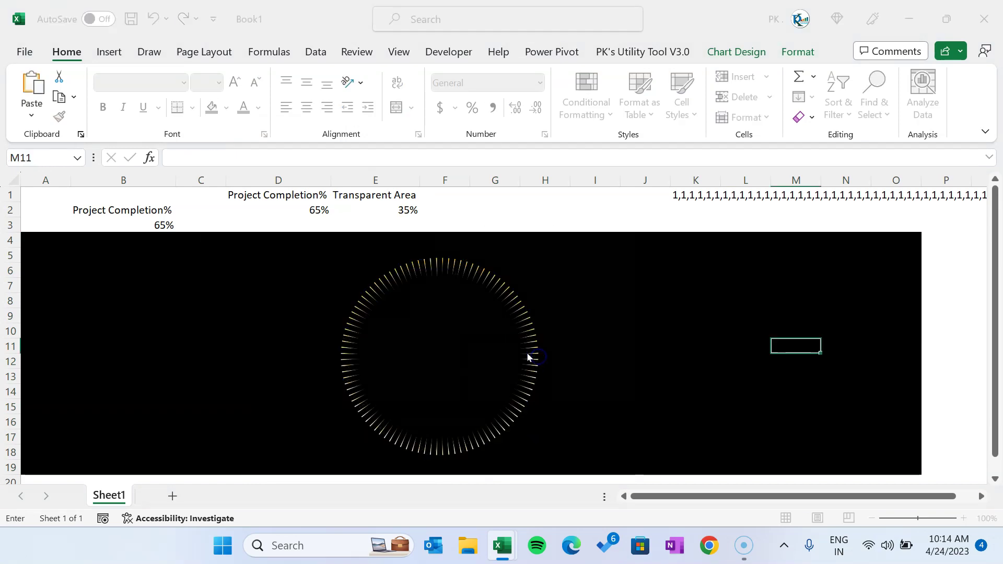
pyautogui.click(286, 324)
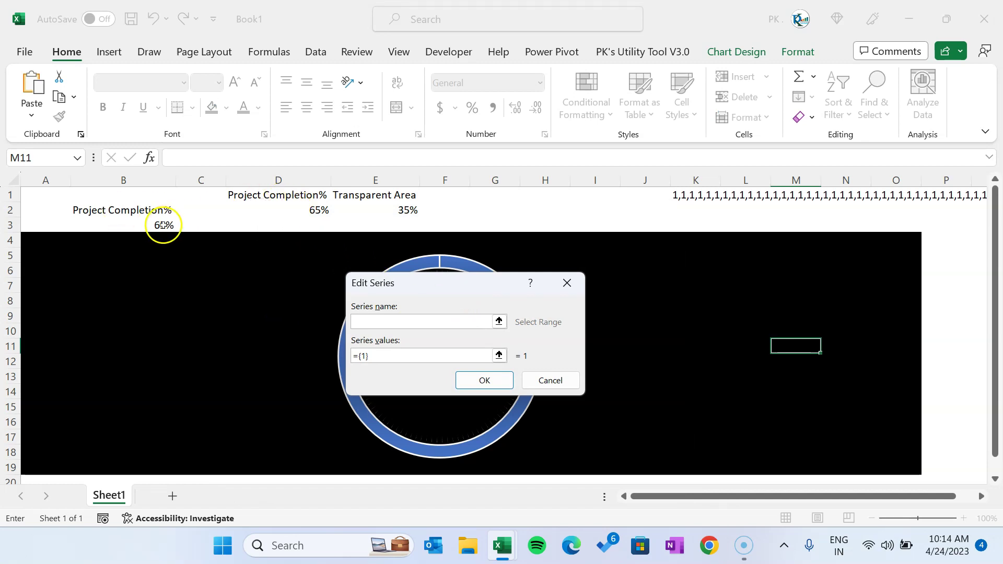
pyautogui.click(163, 208)
pyautogui.click(382, 358)
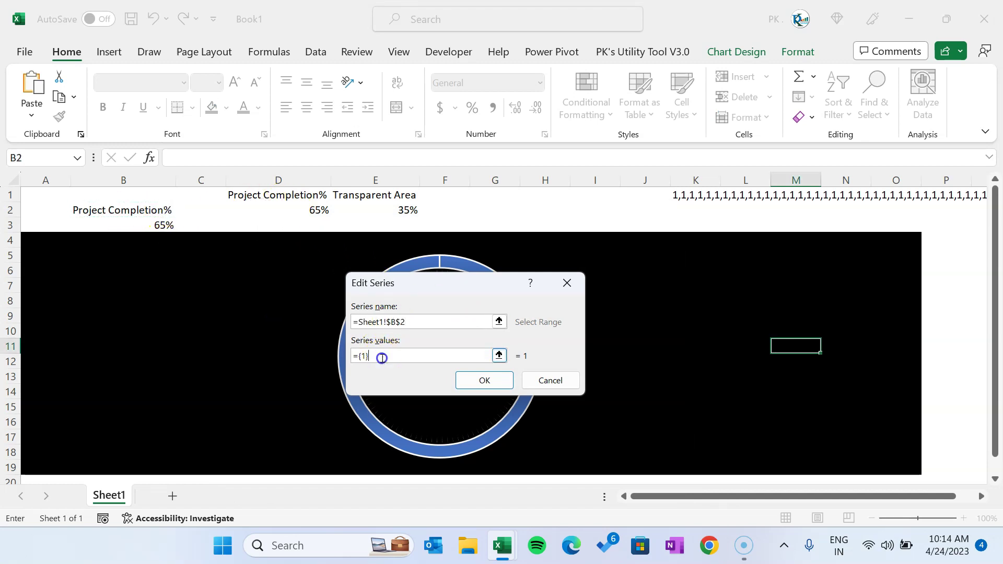
pyautogui.moveTo(298, 210); pyautogui.dragTo(398, 207)
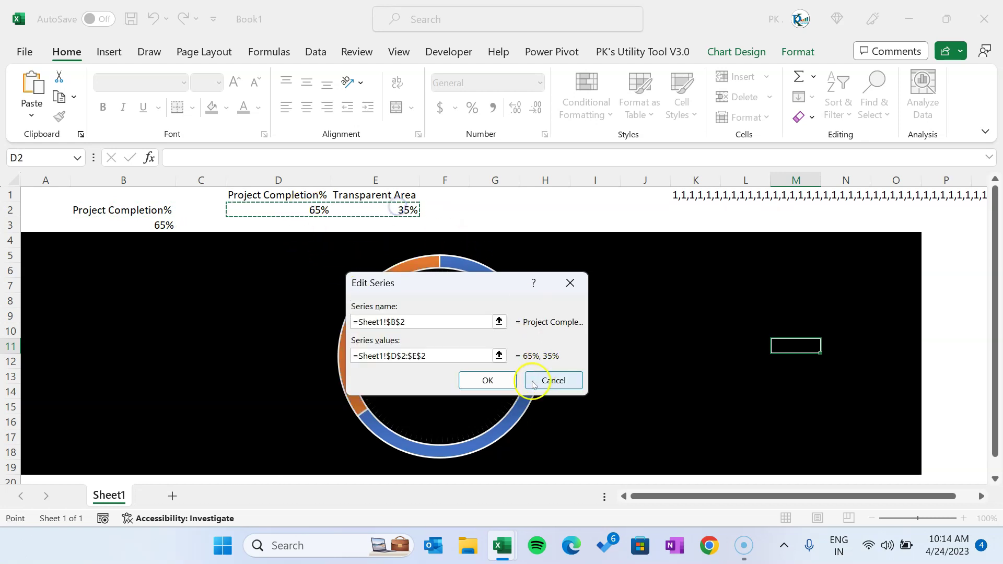
pyautogui.click(497, 378)
pyautogui.click(590, 439)
pyautogui.click(684, 299)
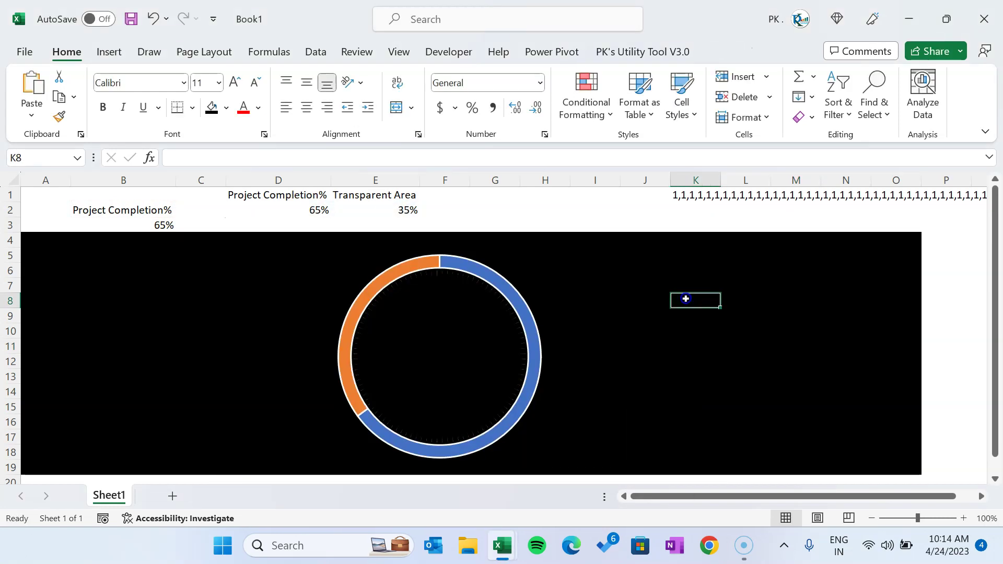
# Step: Change the Project Completion% series to a Pie in a combo chart
pyautogui.rightClick(453, 268)
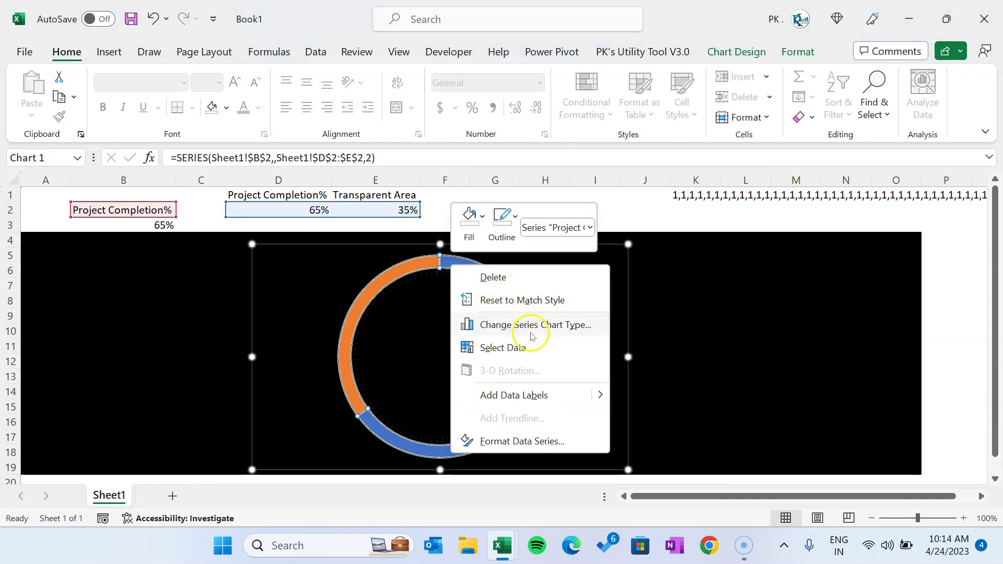
pyautogui.click(561, 329)
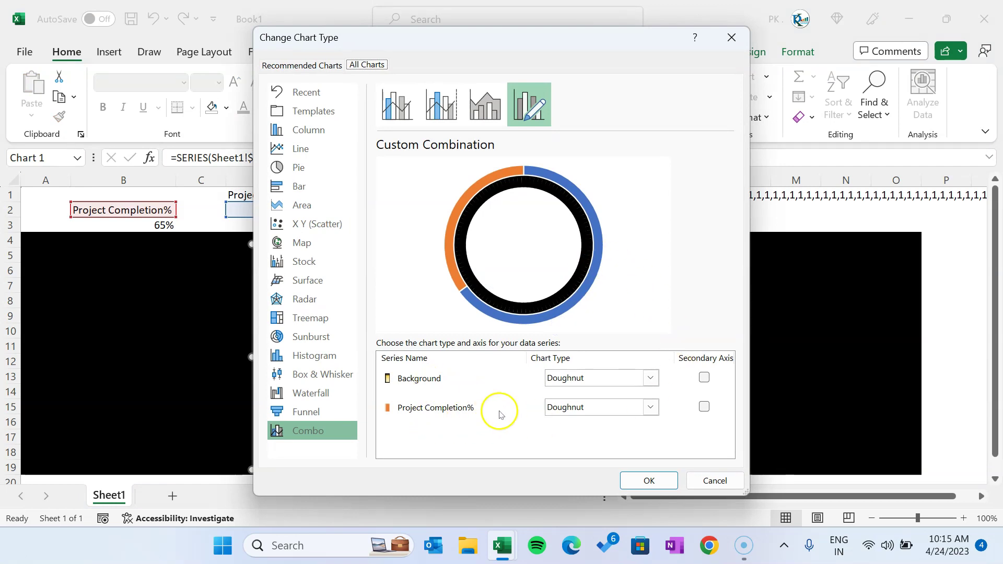
pyautogui.click(651, 407)
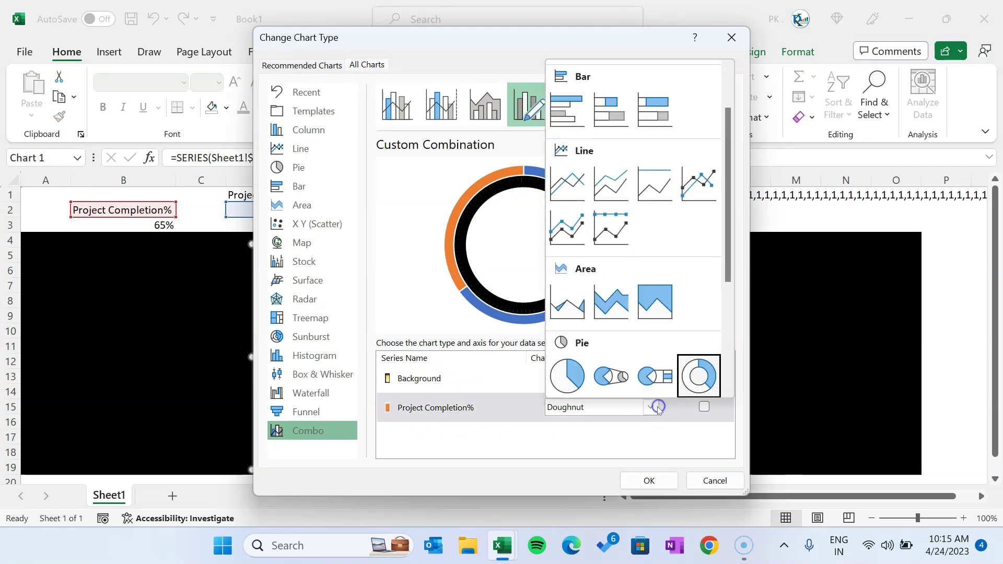
pyautogui.click(573, 376)
pyautogui.click(659, 480)
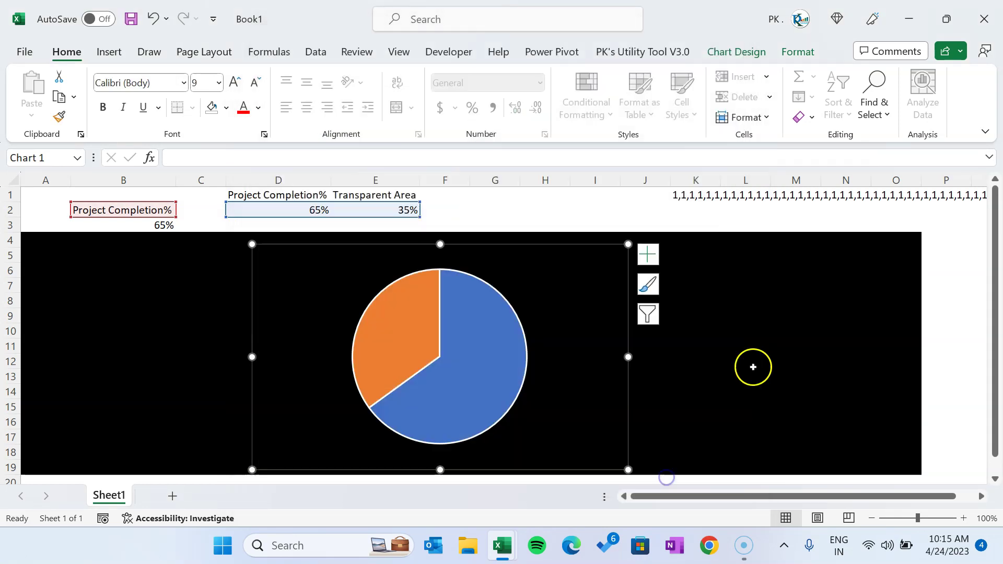
pyautogui.click(824, 336)
# Step: Remove the pie series' shape outline
pyautogui.click(500, 314)
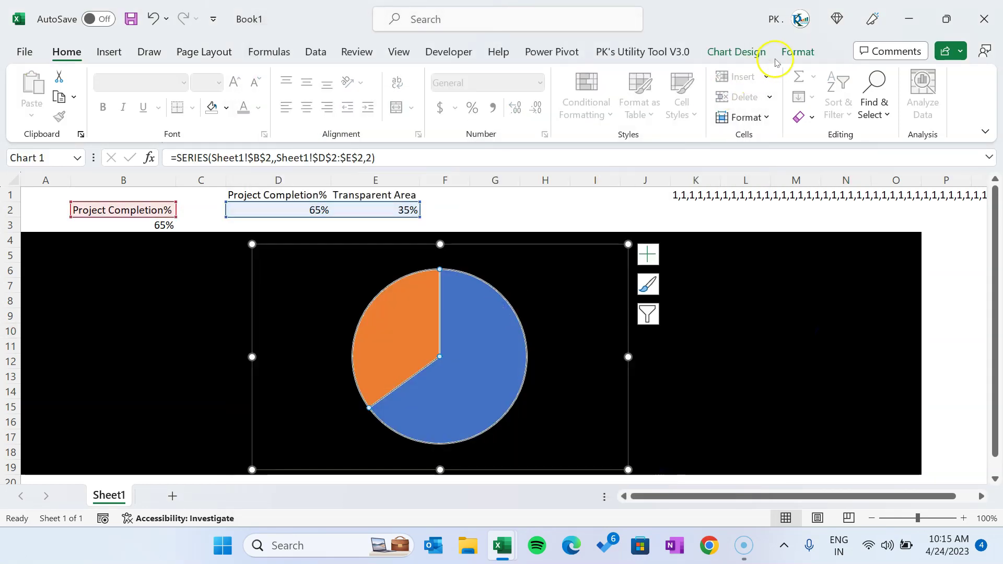
pyautogui.click(795, 51)
pyautogui.click(447, 97)
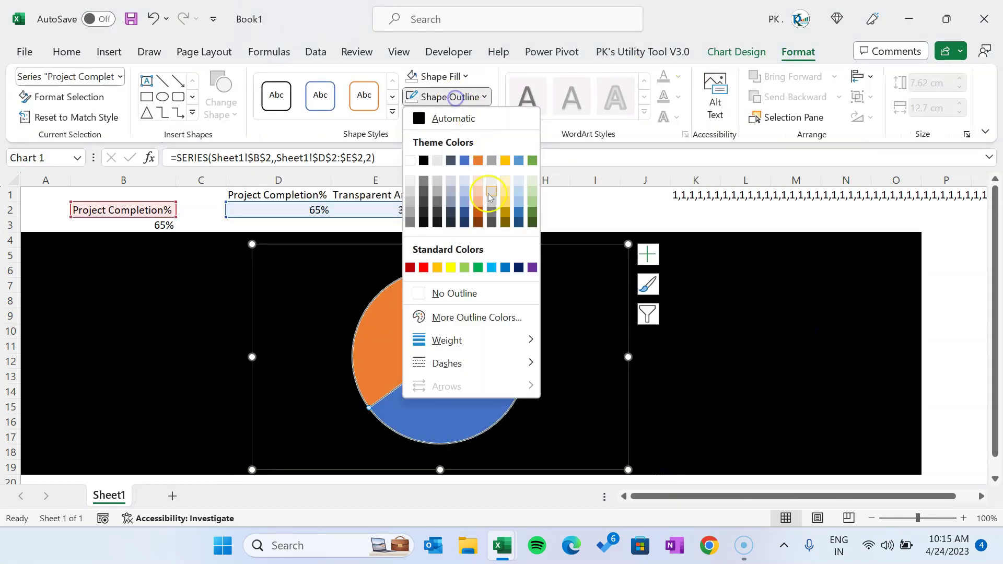
pyautogui.click(468, 293)
pyautogui.click(801, 330)
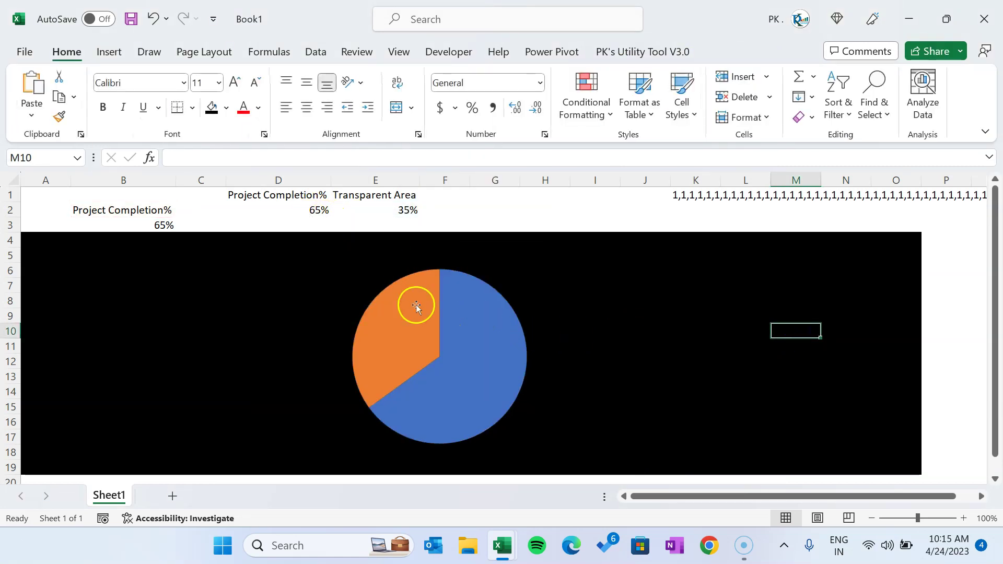
# Step: Remove the fill from the pie's blue 65% slice
pyautogui.click(499, 339)
pyautogui.doubleClick(499, 339)
pyautogui.click(497, 335)
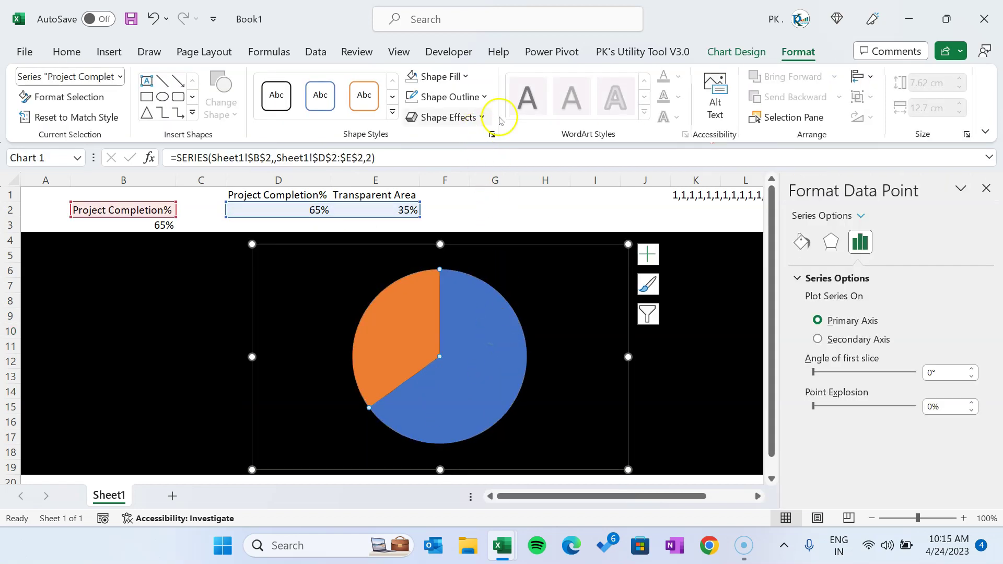
pyautogui.click(464, 76)
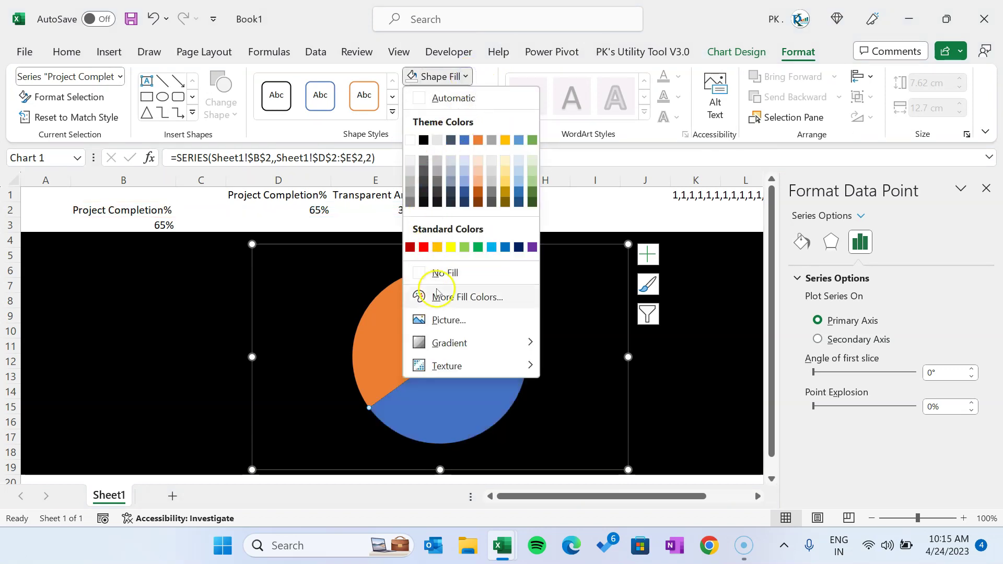
pyautogui.click(424, 272)
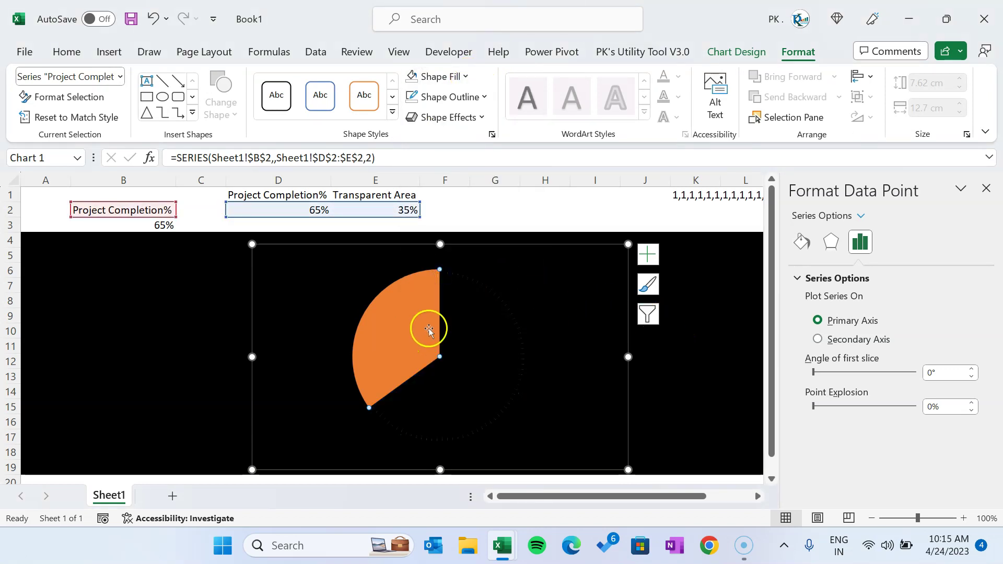
# Step: Switch the slice to a solid fill in Fill & Line and pick its fill colour
pyautogui.click(800, 256)
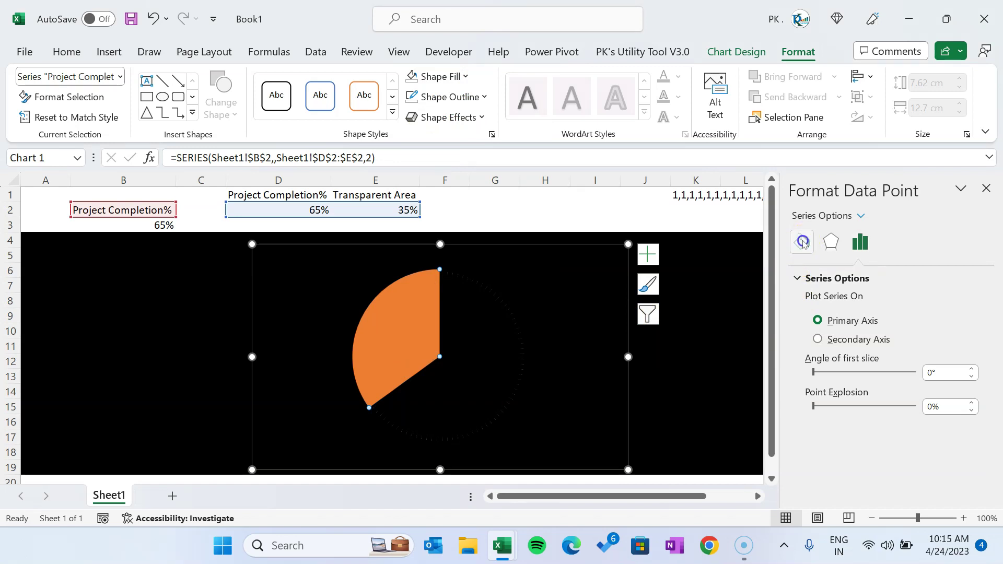
pyautogui.click(830, 322)
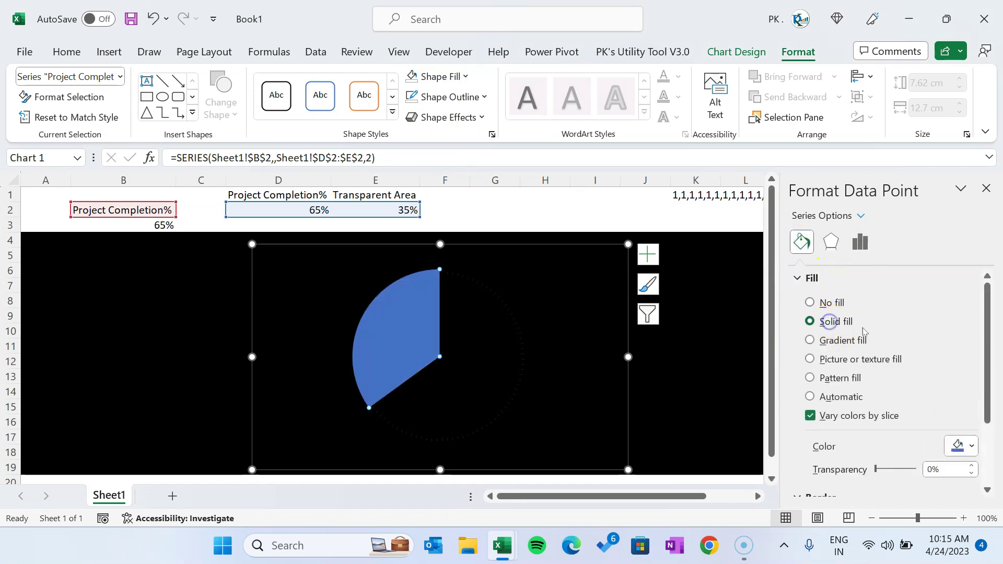
pyautogui.moveTo(985, 298); pyautogui.dragTo(985, 356)
pyautogui.click(972, 358)
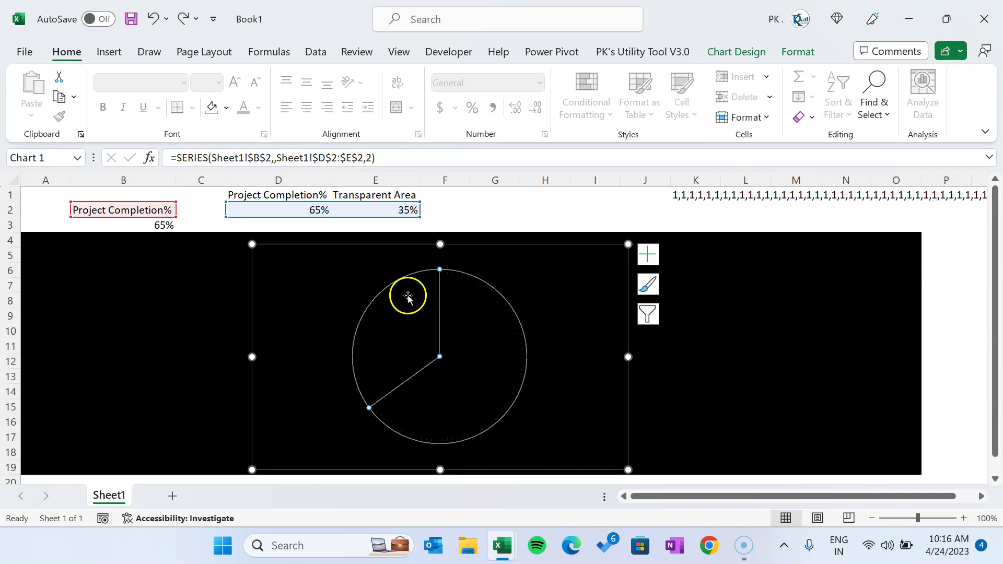
# Step: Reduce the Background series' line width to 3.75 pt in Format Data Series
pyautogui.moveTo(481, 306)
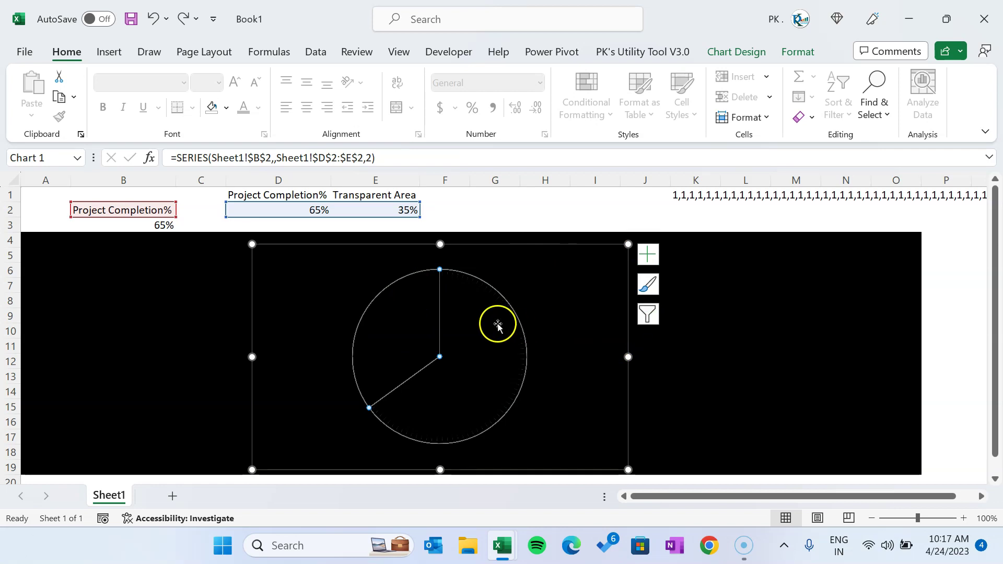
pyautogui.rightClick(484, 311)
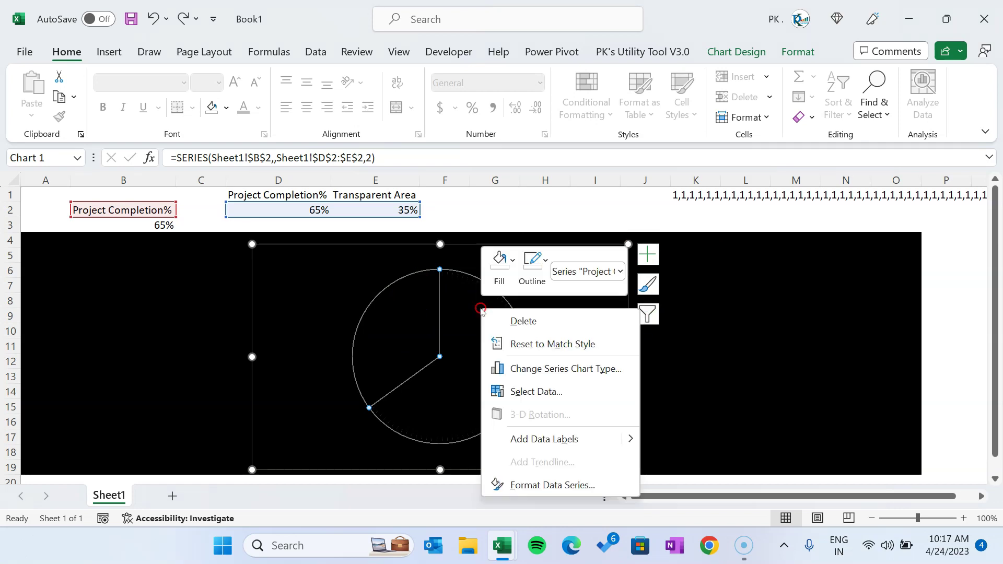
pyautogui.click(567, 485)
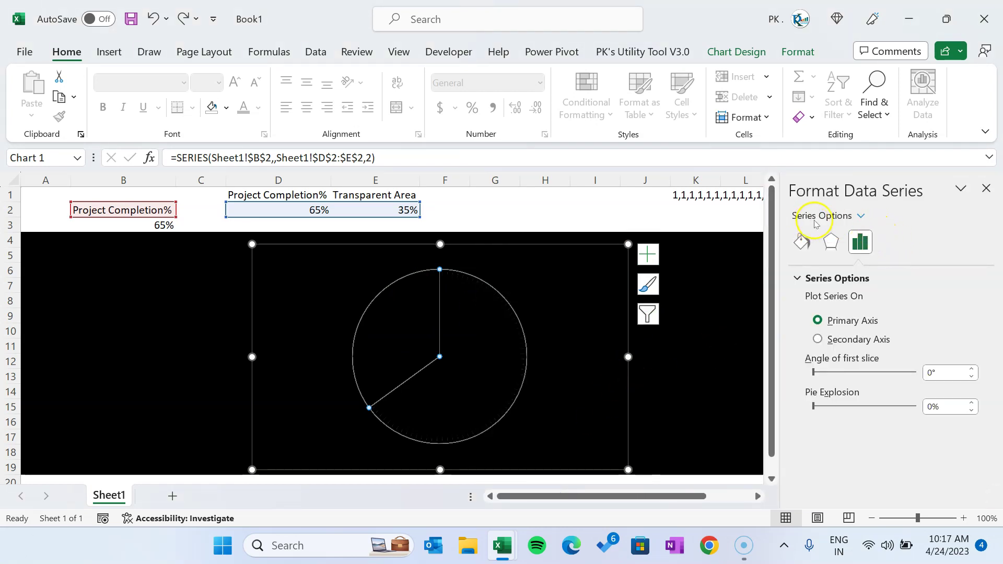
pyautogui.click(860, 215)
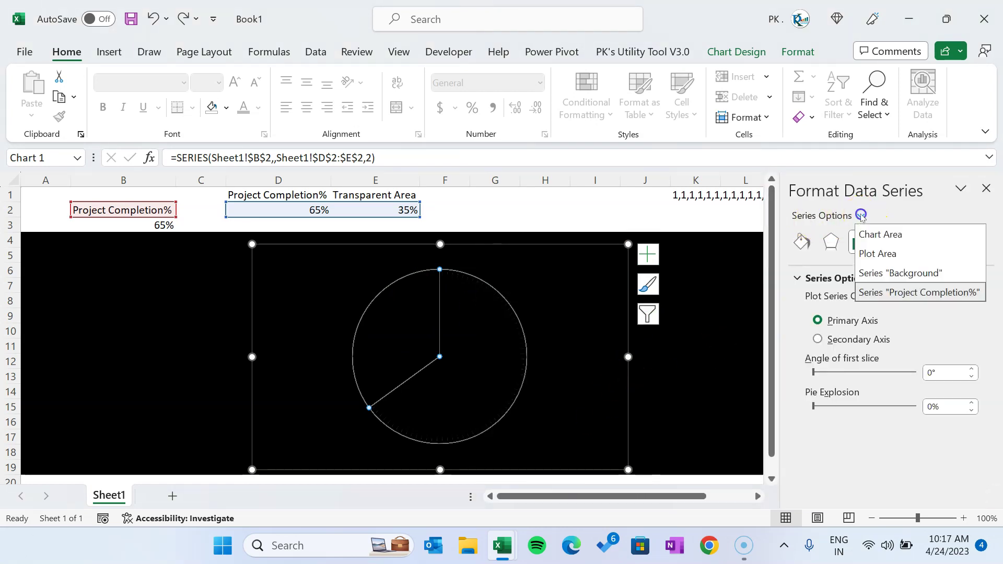
pyautogui.click(923, 273)
pyautogui.click(804, 242)
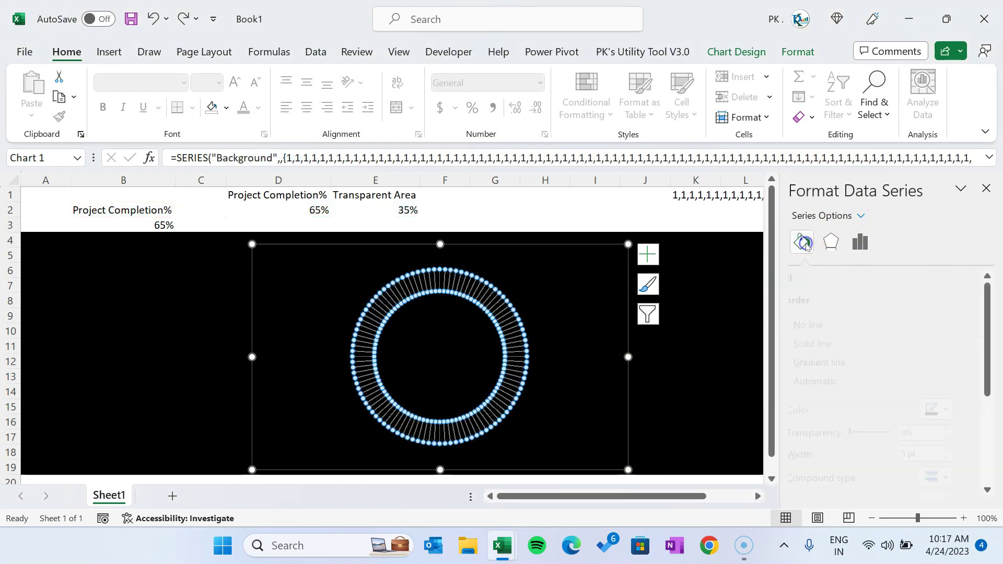
pyautogui.moveTo(986, 325); pyautogui.dragTo(990, 367)
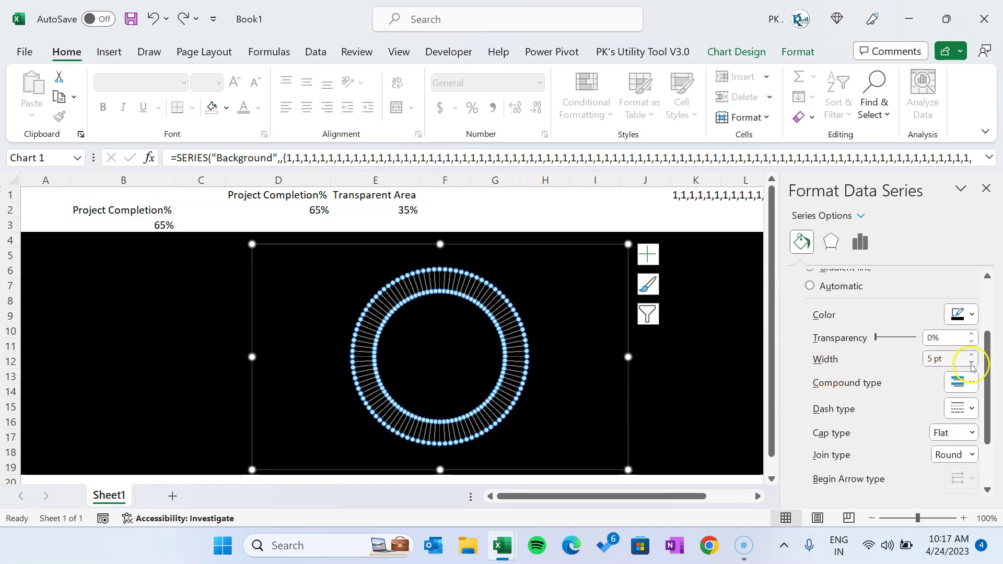
pyautogui.click(972, 363)
pyautogui.click(972, 363)
pyautogui.click(972, 362)
pyautogui.click(972, 363)
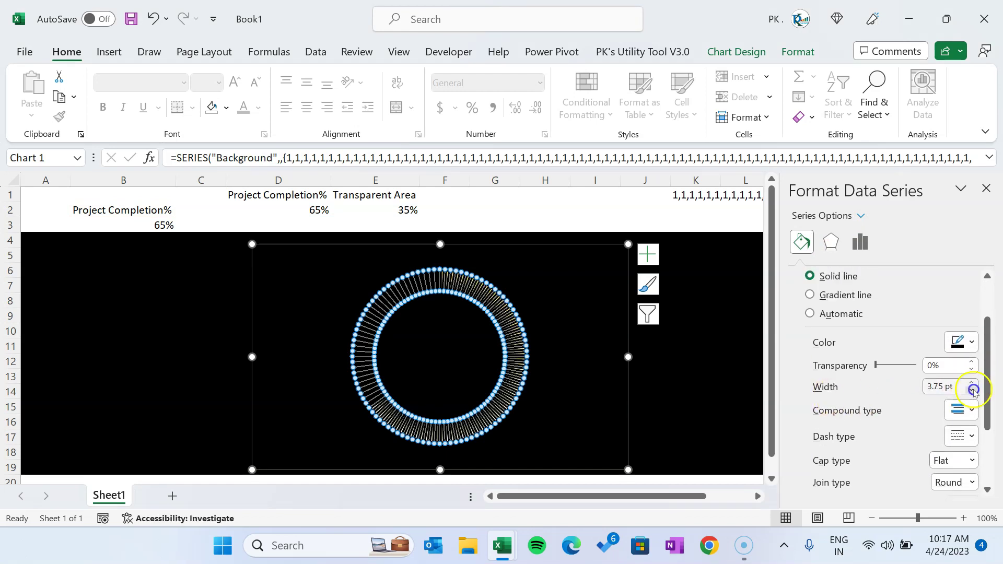
pyautogui.click(973, 391)
pyautogui.click(694, 345)
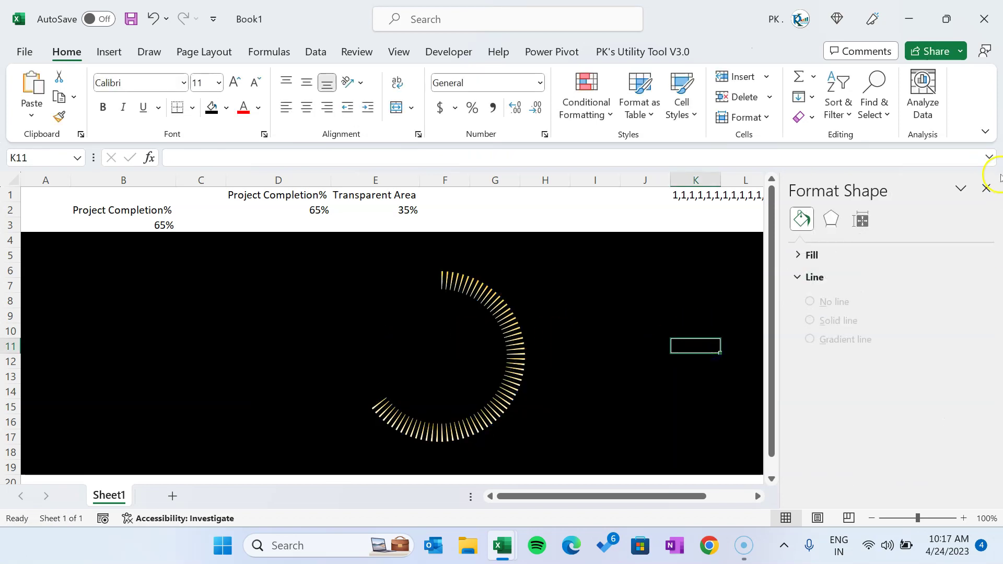
# Step: Close the Format pane and enter 40% in B3
pyautogui.click(986, 188)
pyautogui.click(786, 302)
pyautogui.click(682, 303)
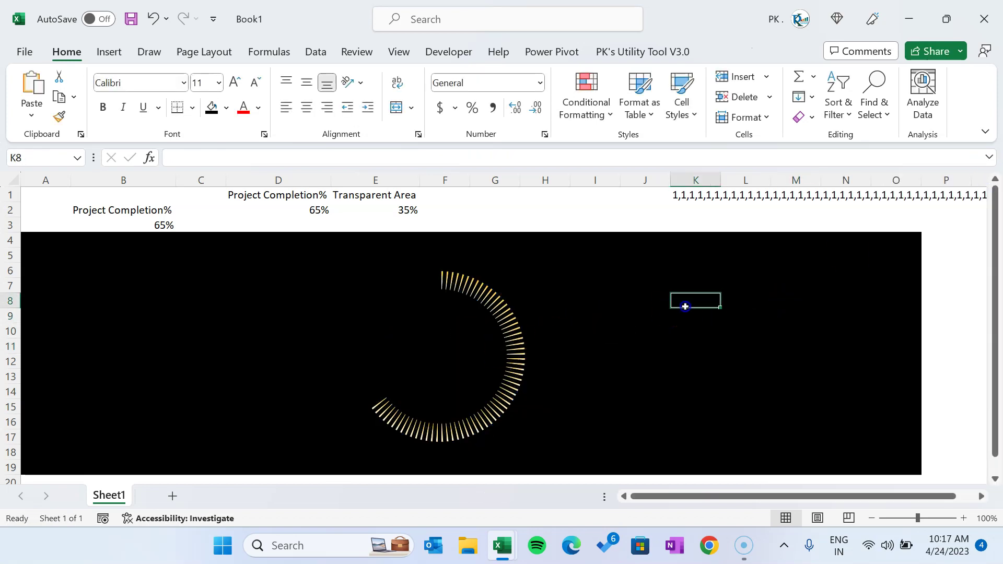
pyautogui.click(158, 225)
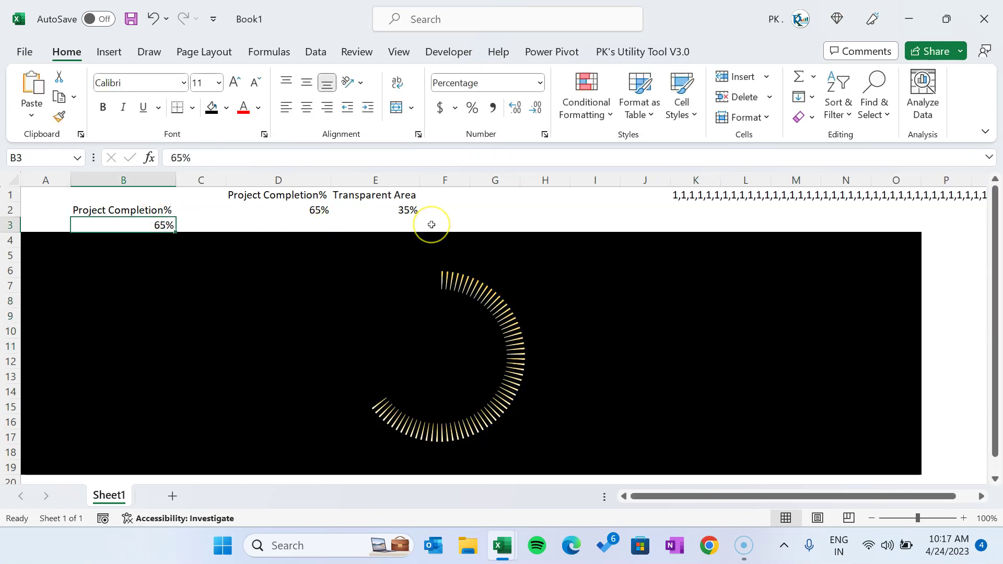
pyautogui.write('40')
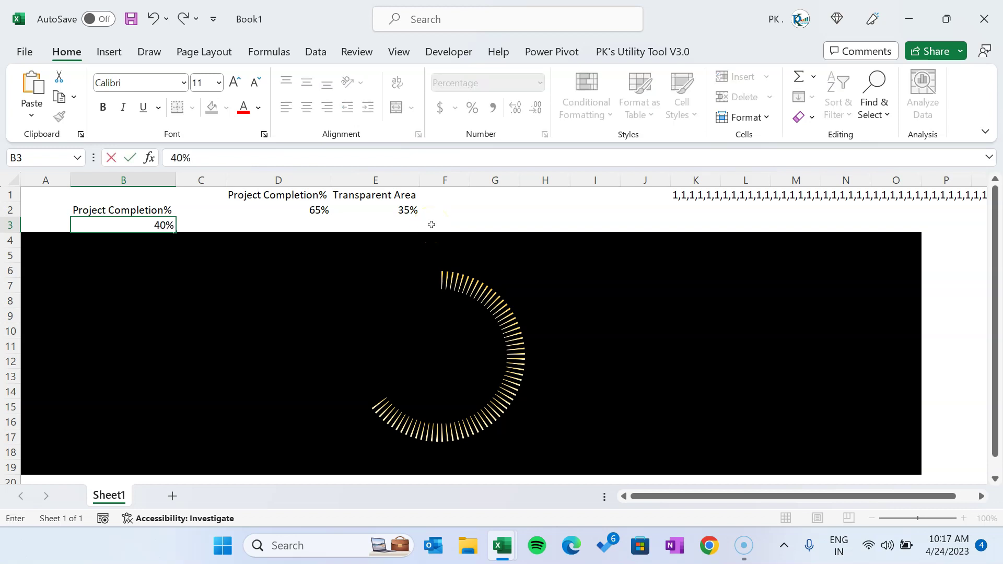
pyautogui.click(327, 212)
# Step: Link D2 to B3 with the formula =B3
pyautogui.write('=')
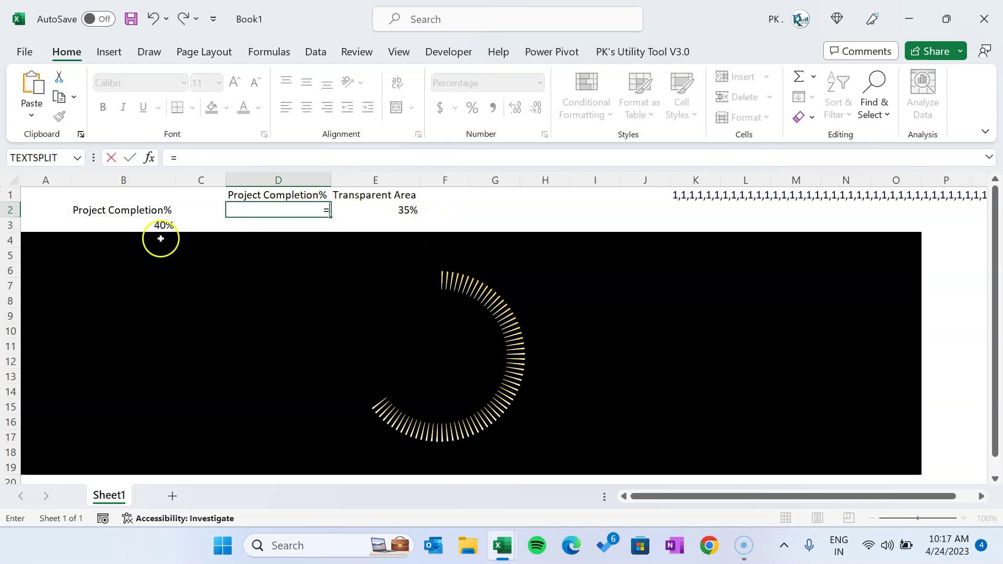
pyautogui.click(162, 224)
pyautogui.press('Return')
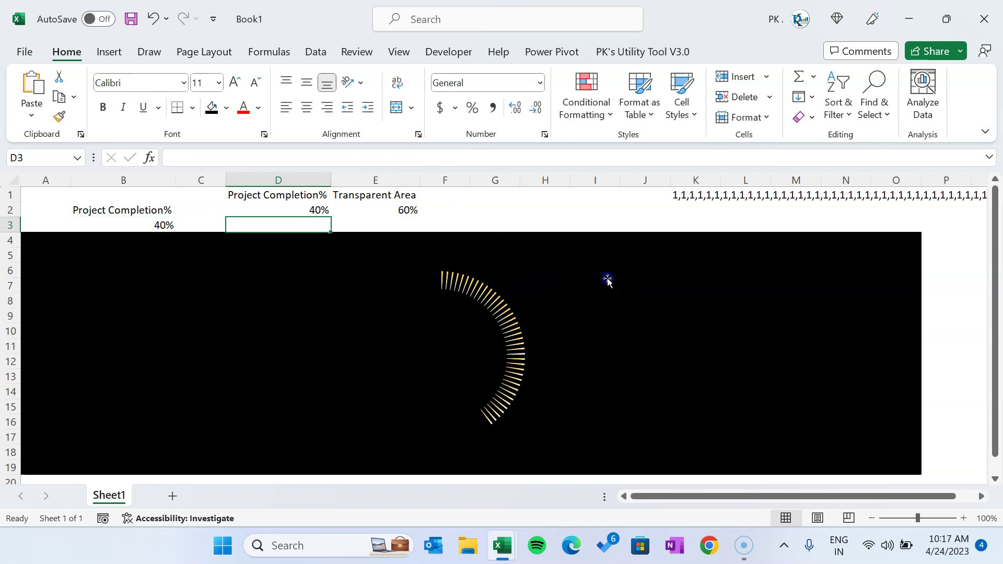
pyautogui.click(606, 280)
# Step: Change B3 to 80% so the ring fills to 80%
pyautogui.click(156, 225)
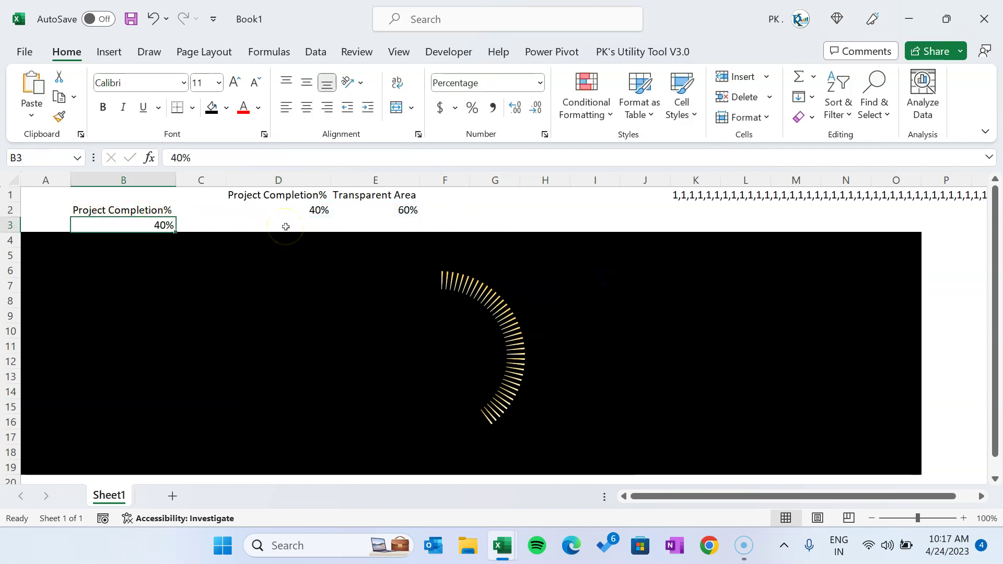
pyautogui.write('80')
pyautogui.press('Return')
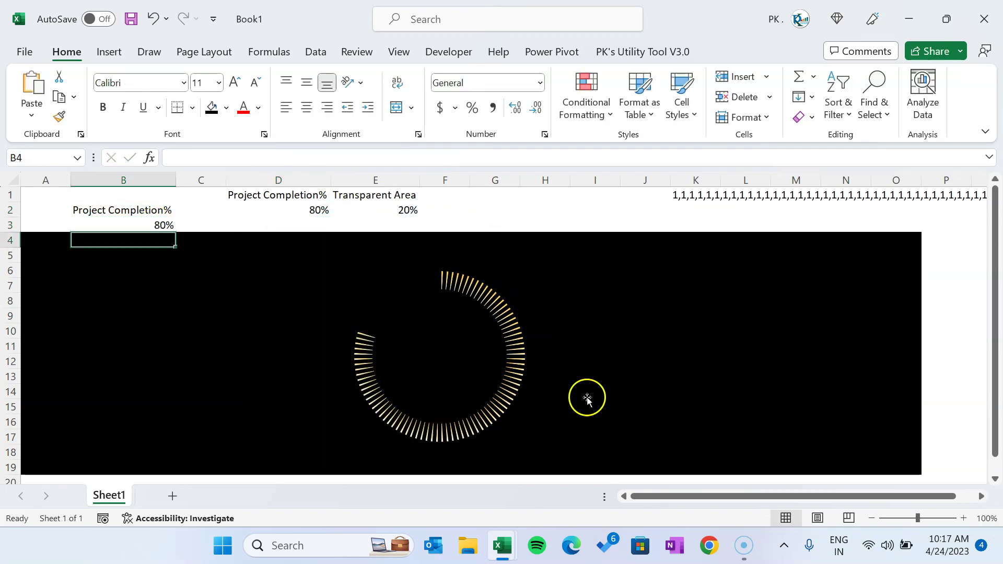
pyautogui.click(455, 302)
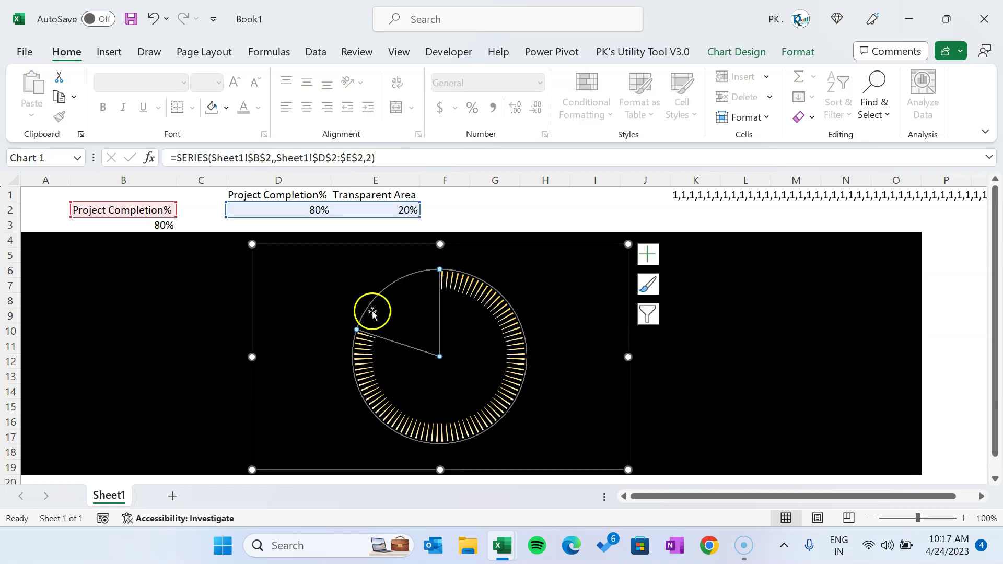
# Step: Set the unfilled ring slice's fill transparency to 35%, starting from 25%
pyautogui.click(816, 364)
pyautogui.click(414, 295)
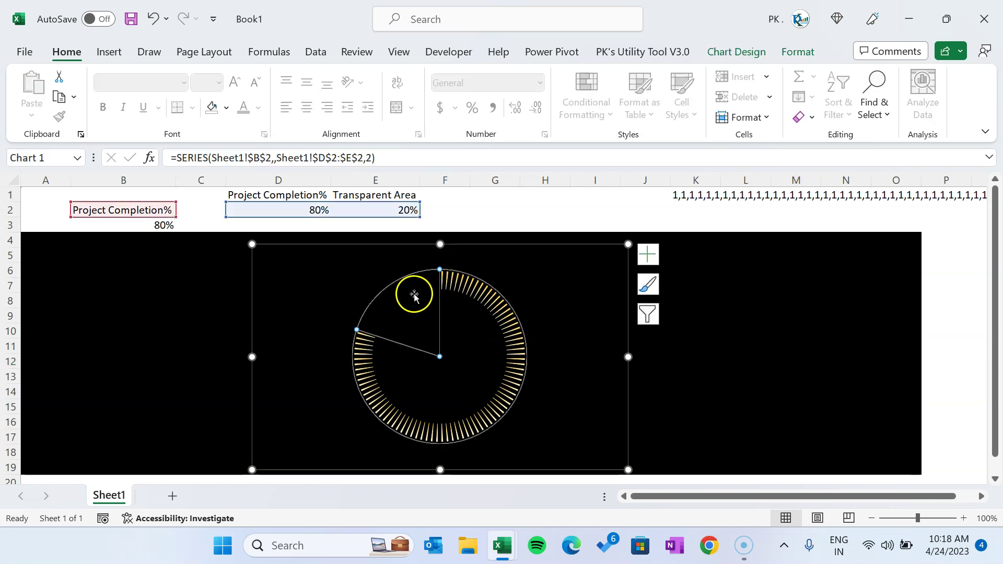
pyautogui.doubleClick(412, 296)
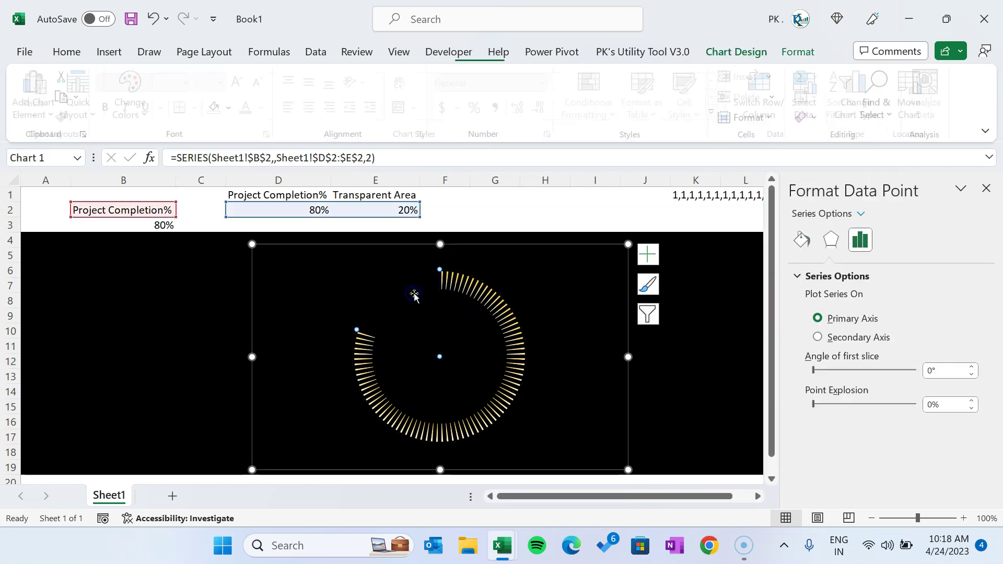
pyautogui.click(800, 236)
pyautogui.moveTo(985, 366); pyautogui.dragTo(980, 398)
pyautogui.click(902, 397)
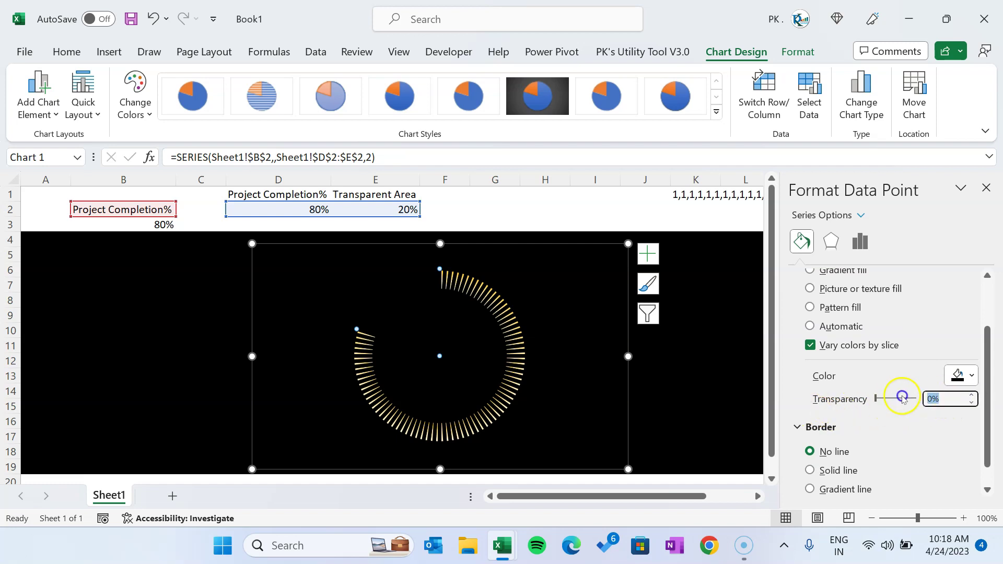
pyautogui.write('25')
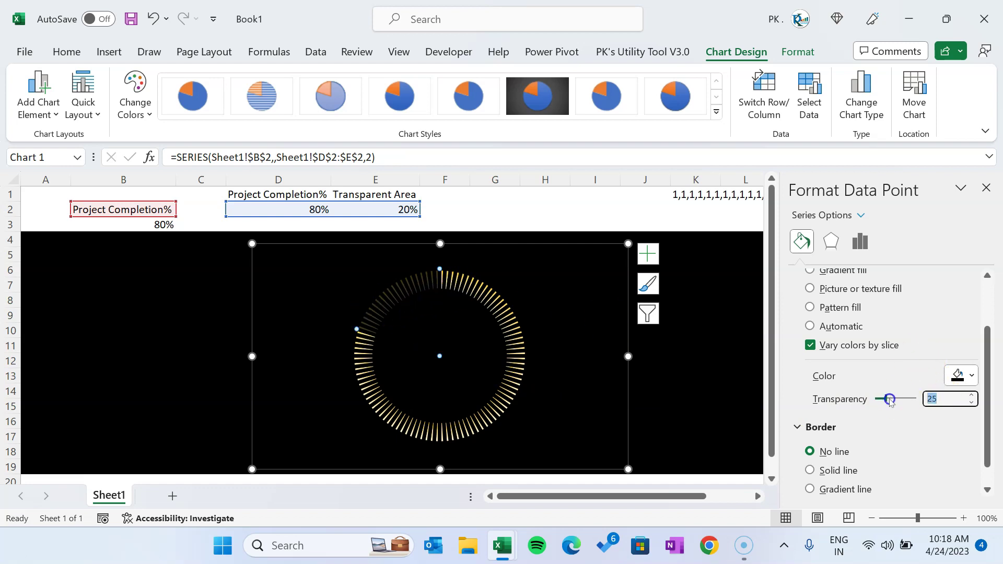
pyautogui.click(918, 399)
pyautogui.click(986, 187)
pyautogui.click(795, 302)
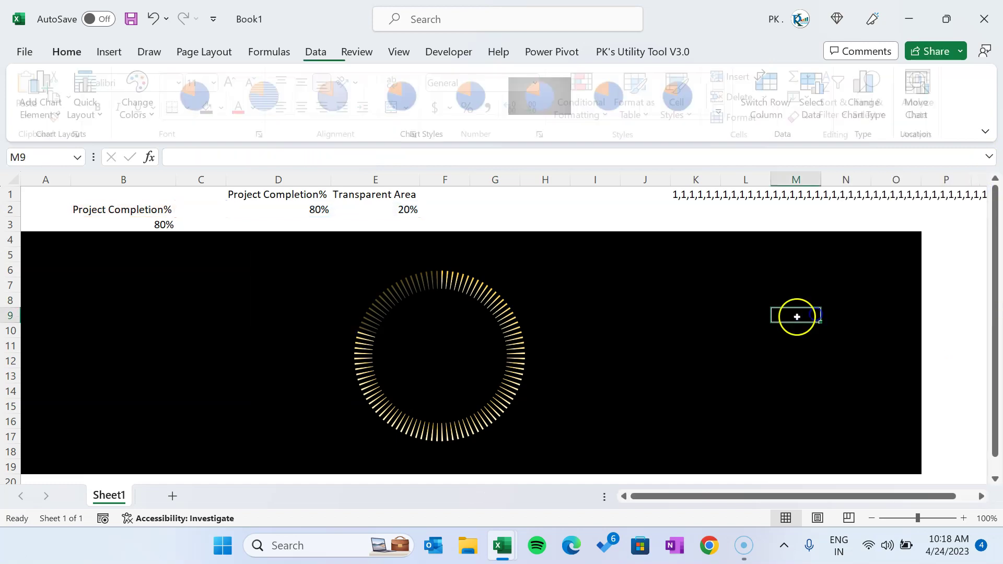
# Step: Try 90% in B3, then set it to 20%
pyautogui.click(163, 224)
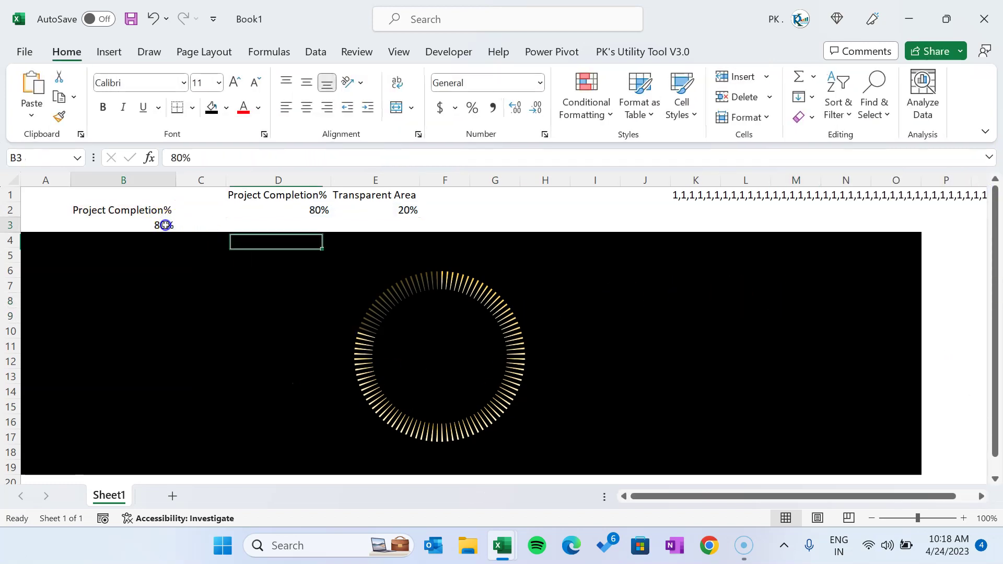
pyautogui.write('90%')
pyautogui.press('Return')
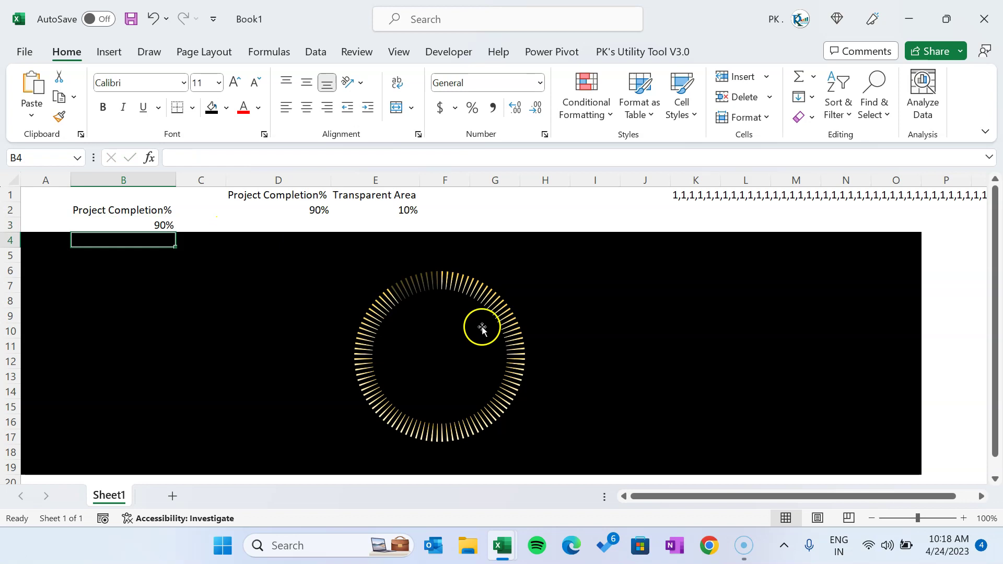
pyautogui.click(159, 225)
pyautogui.write('20%')
pyautogui.press('Return')
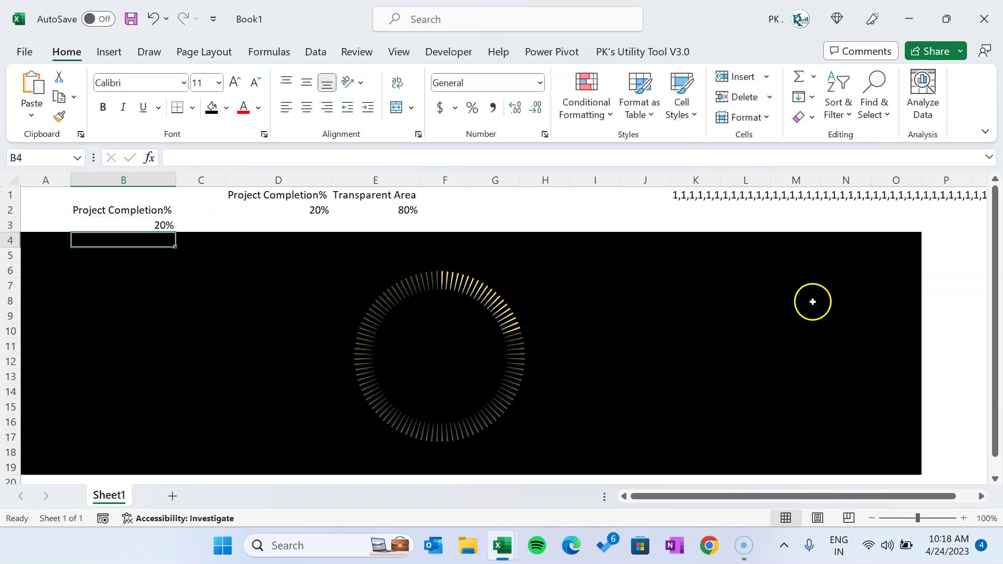
pyautogui.click(654, 311)
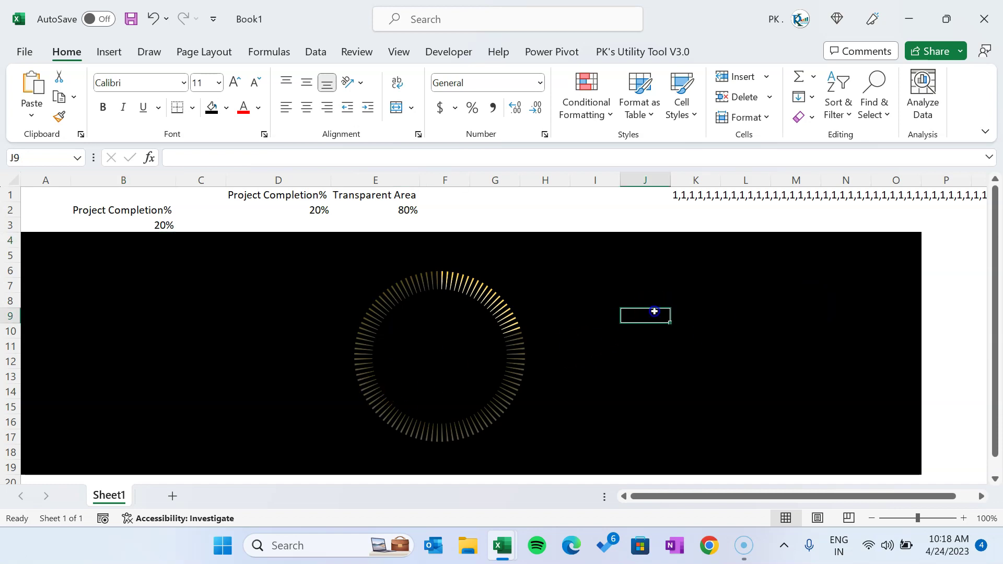
pyautogui.moveTo(515, 356)
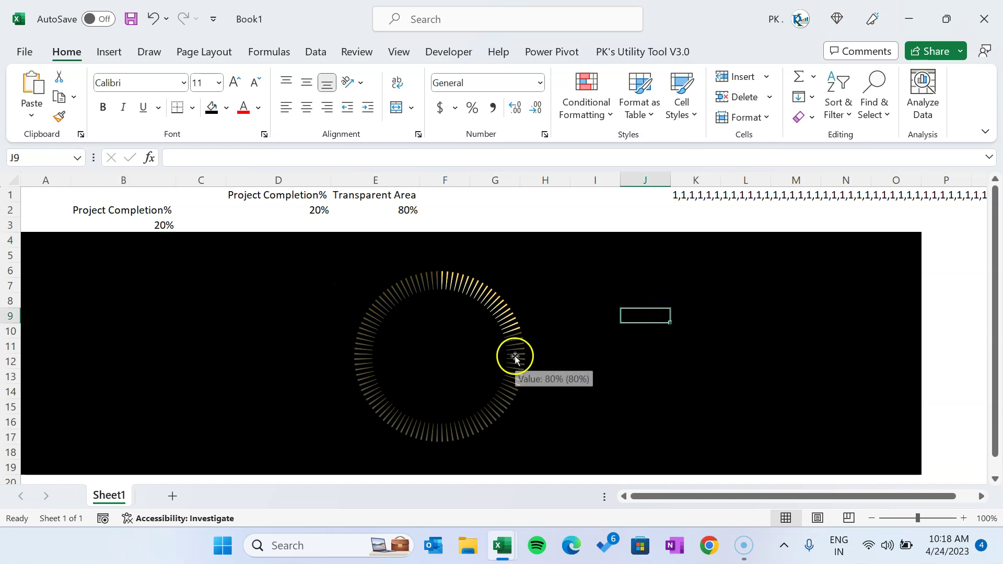
pyautogui.click(747, 360)
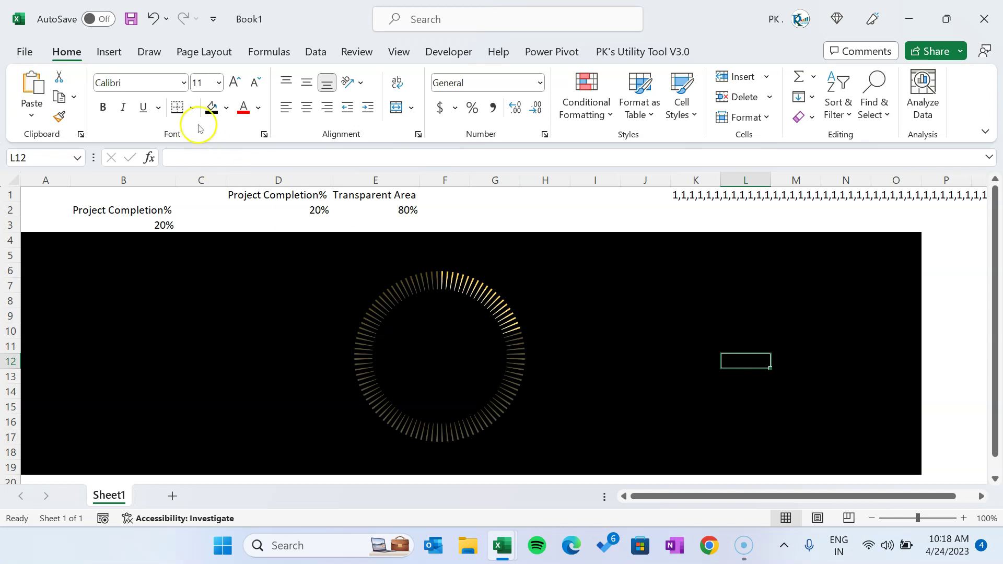
pyautogui.click(183, 83)
# Step: Draw a text box in the centre of the ring
pyautogui.click(661, 291)
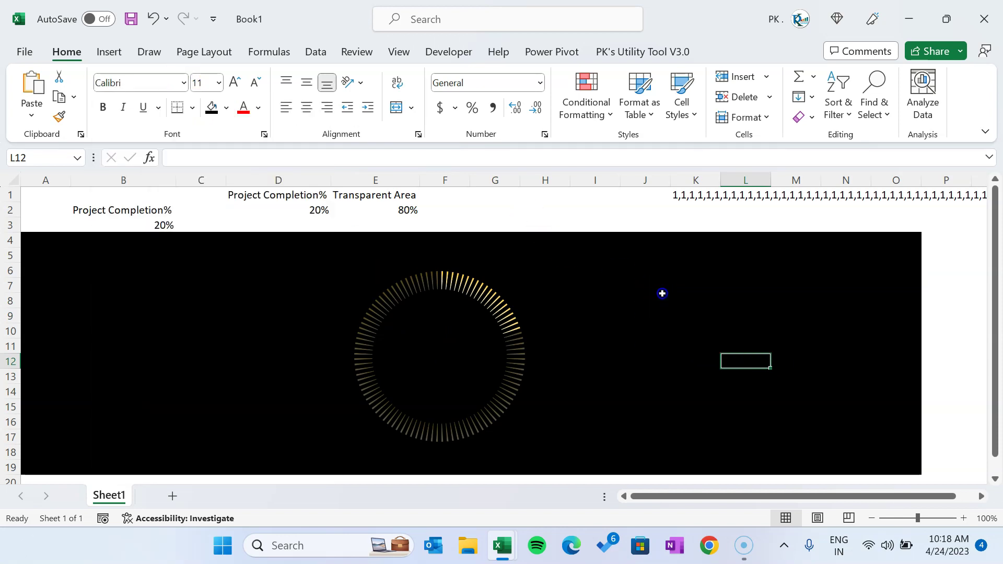
pyautogui.click(123, 300)
pyautogui.click(109, 51)
pyautogui.click(850, 112)
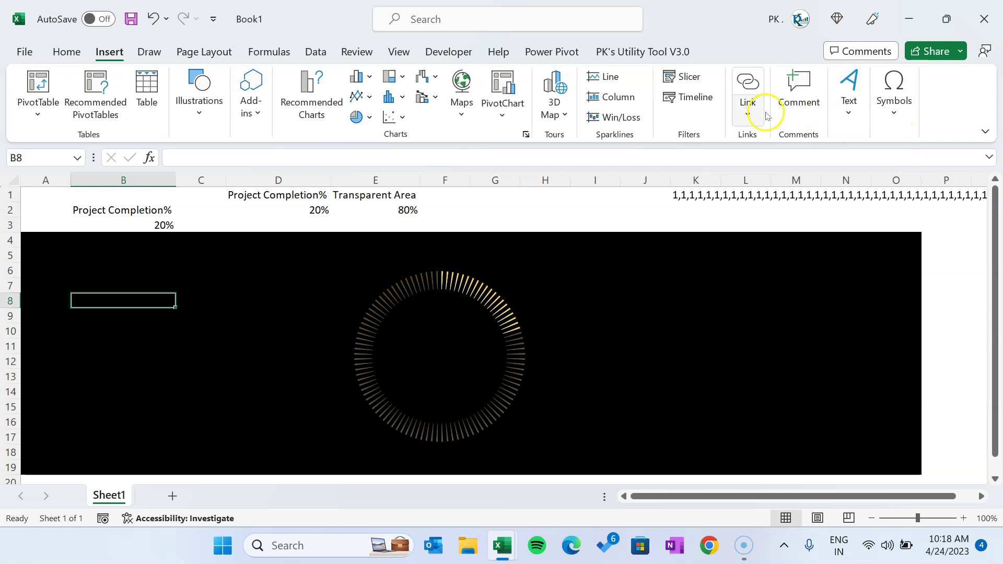
pyautogui.click(849, 102)
pyautogui.click(818, 160)
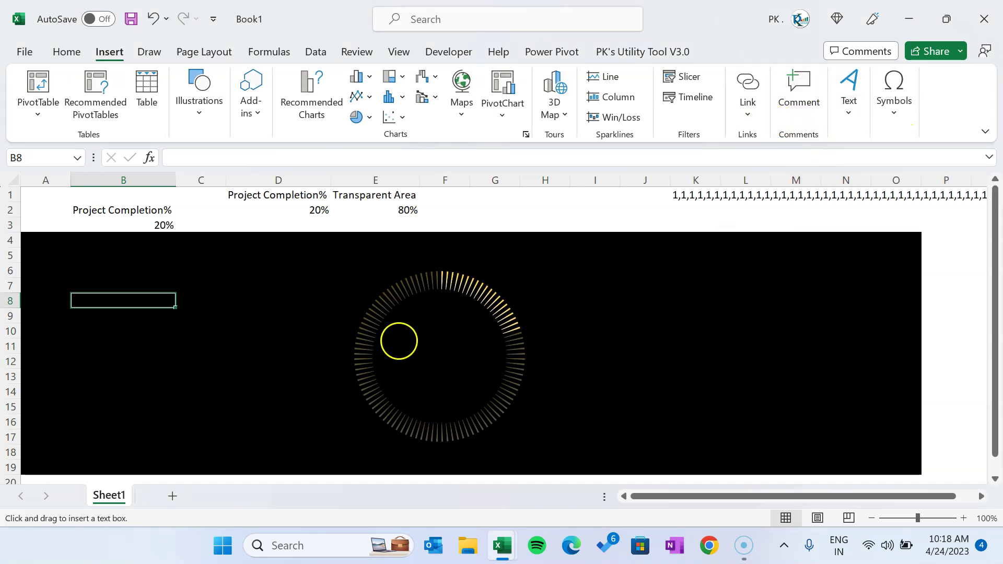
pyautogui.moveTo(498, 370); pyautogui.dragTo(399, 340)
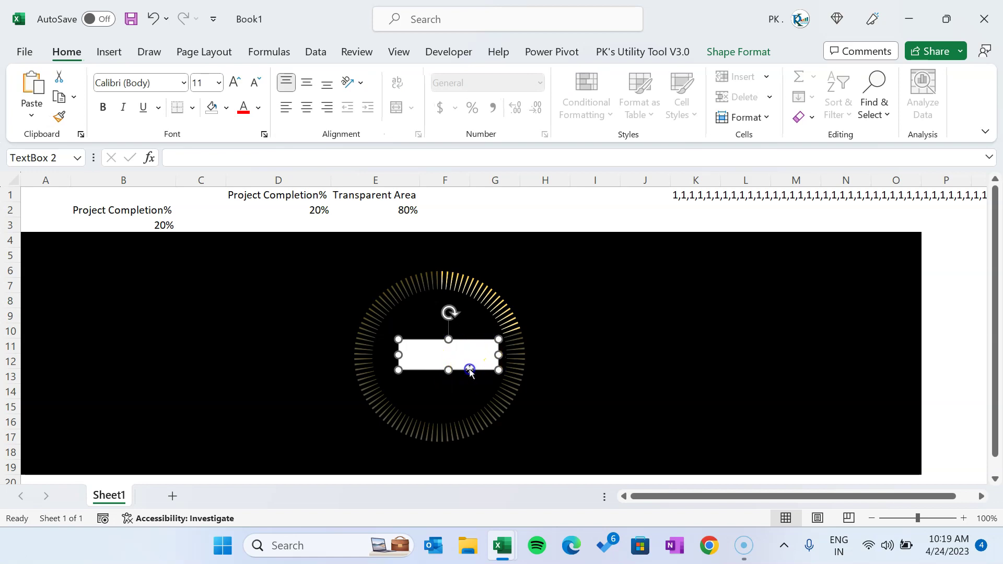
# Step: Link the text box to cell D2 with =$D$2
pyautogui.click(228, 154)
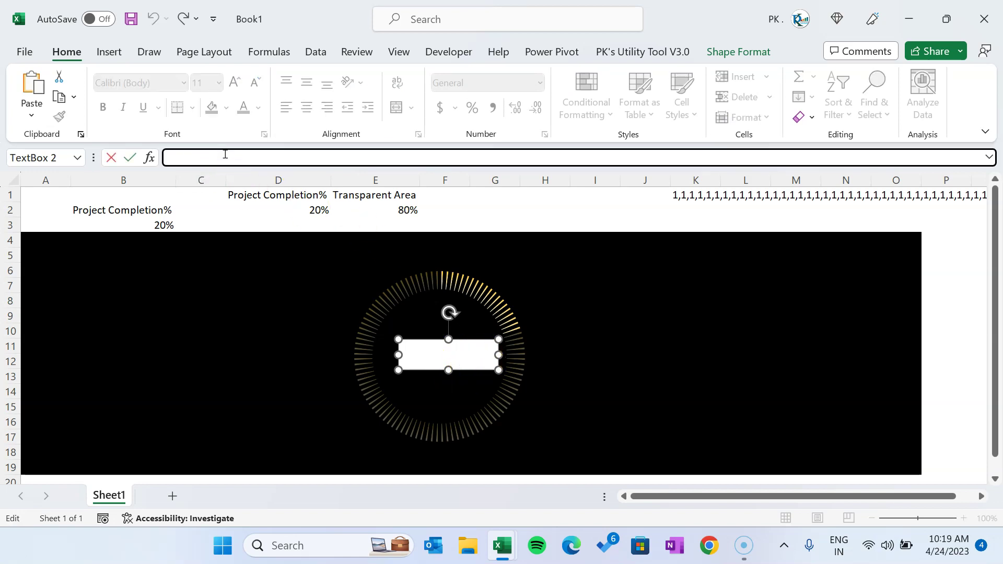
pyautogui.click(314, 206)
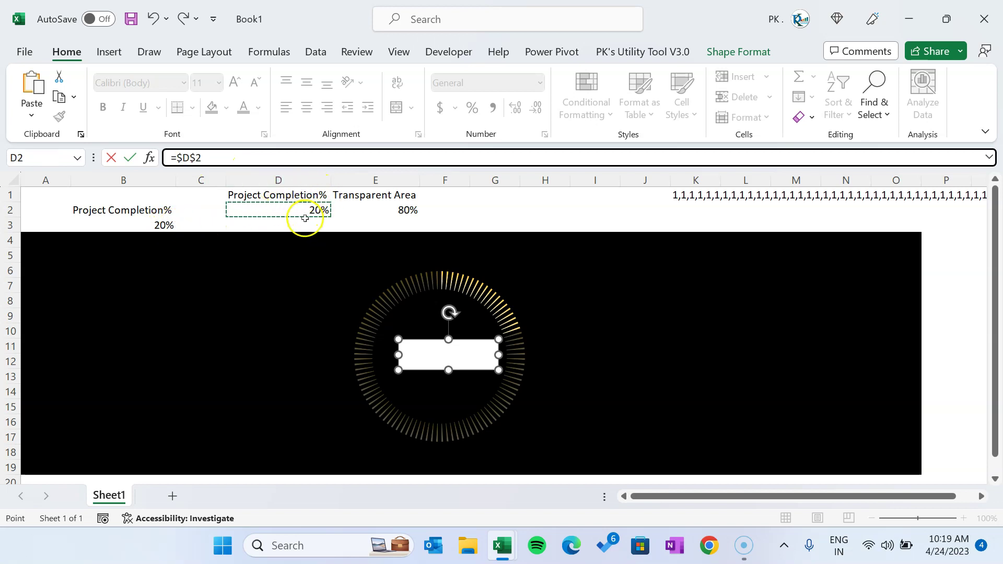
pyautogui.press('Return')
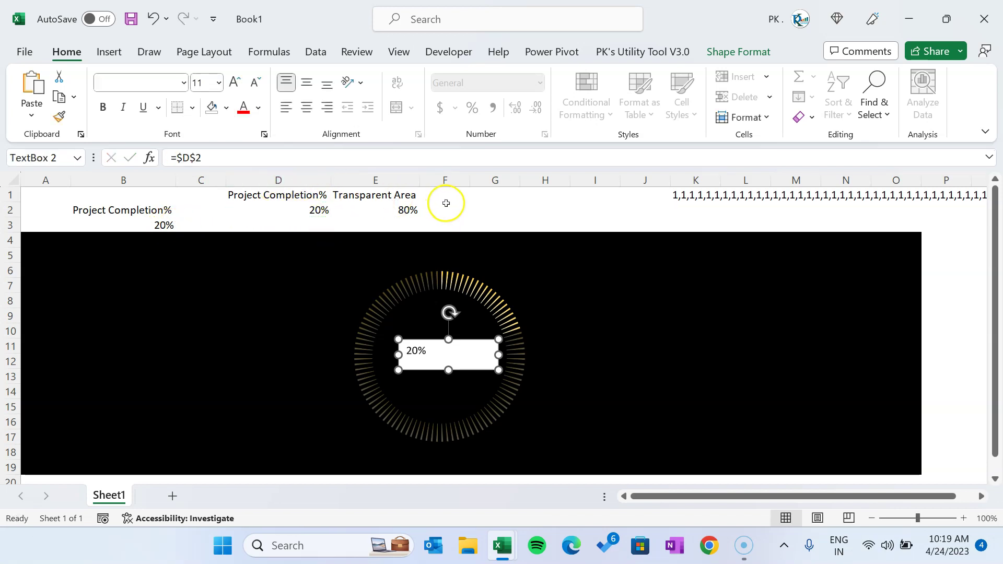
pyautogui.click(611, 320)
# Step: Centre the text box's value vertically and remove its white fill
pyautogui.click(446, 368)
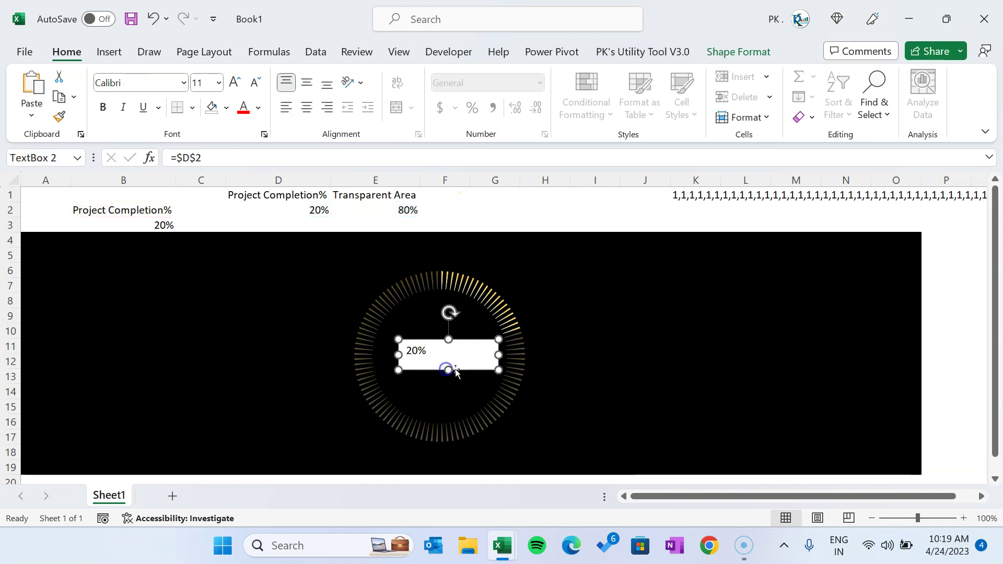
pyautogui.click(308, 84)
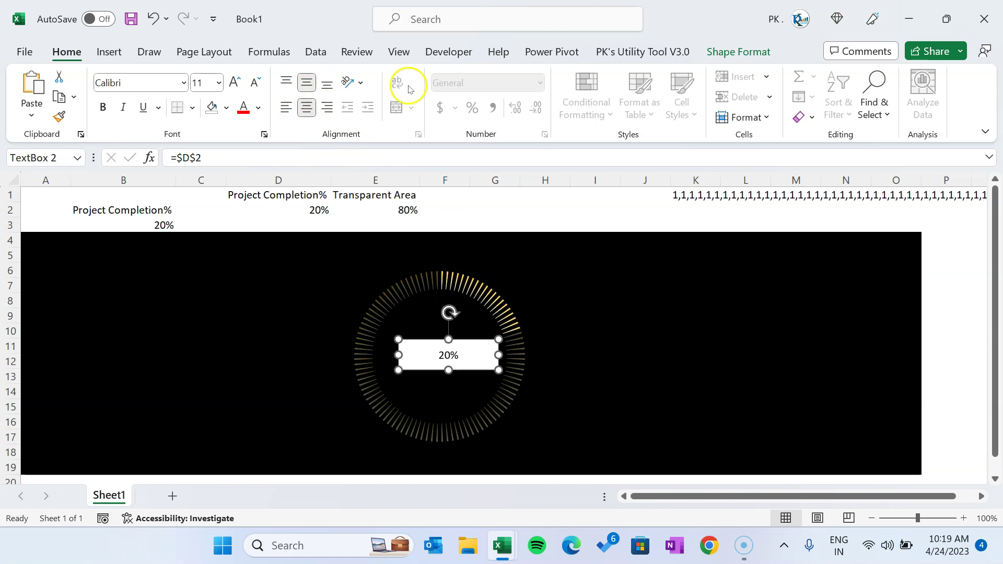
pyautogui.click(431, 76)
pyautogui.click(412, 275)
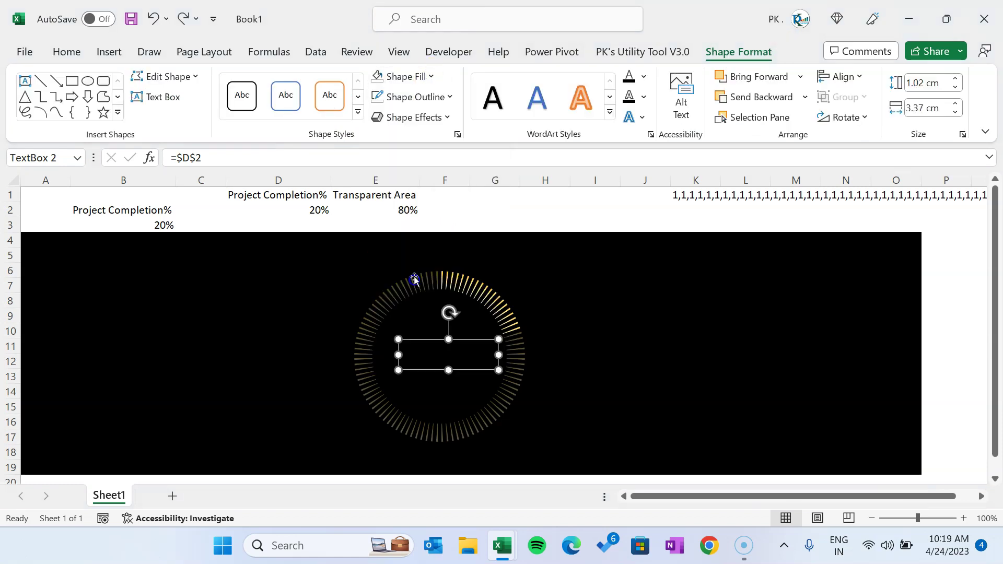
# Step: Remove the text box outline and colour the label text Gold, Accent 4
pyautogui.click(418, 97)
pyautogui.click(434, 295)
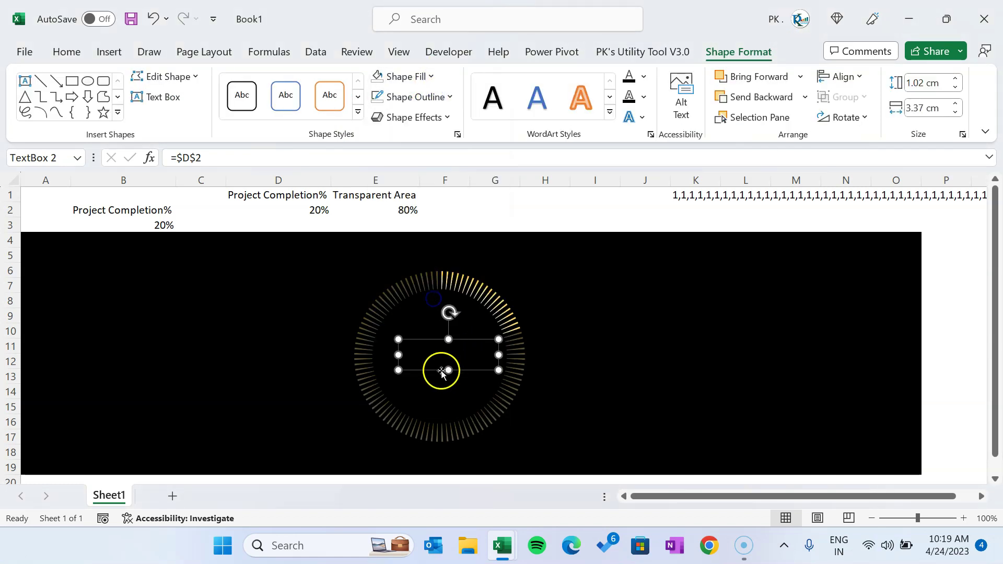
pyautogui.click(647, 77)
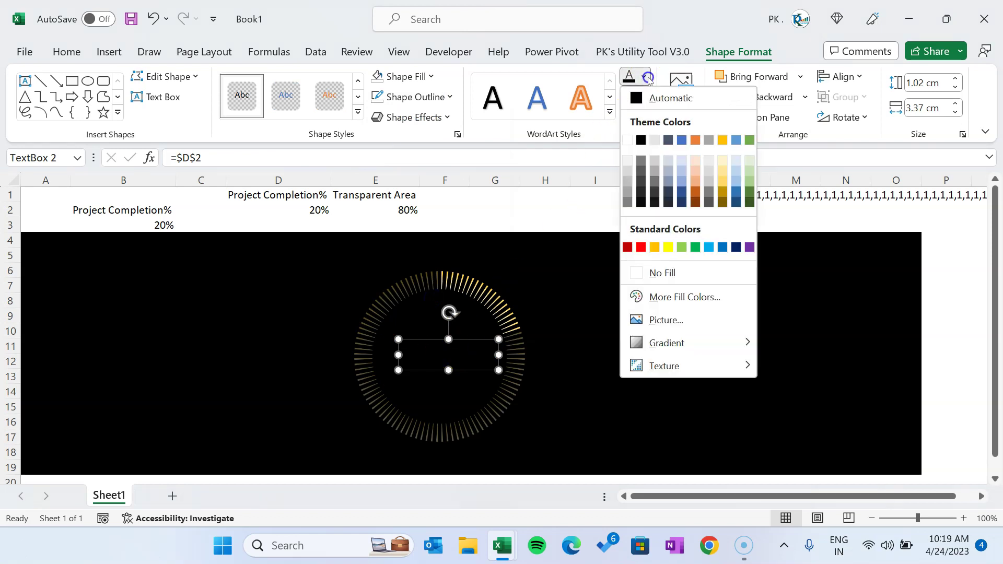
pyautogui.click(723, 141)
# Step: Set the 20% label to the Digital-7 font at 48 pt
pyautogui.click(66, 51)
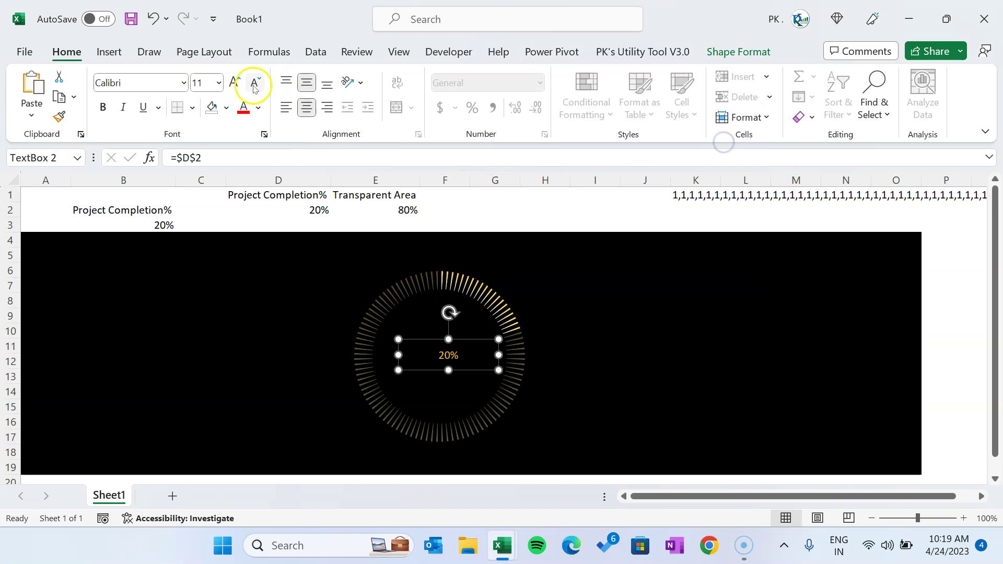
pyautogui.click(234, 83)
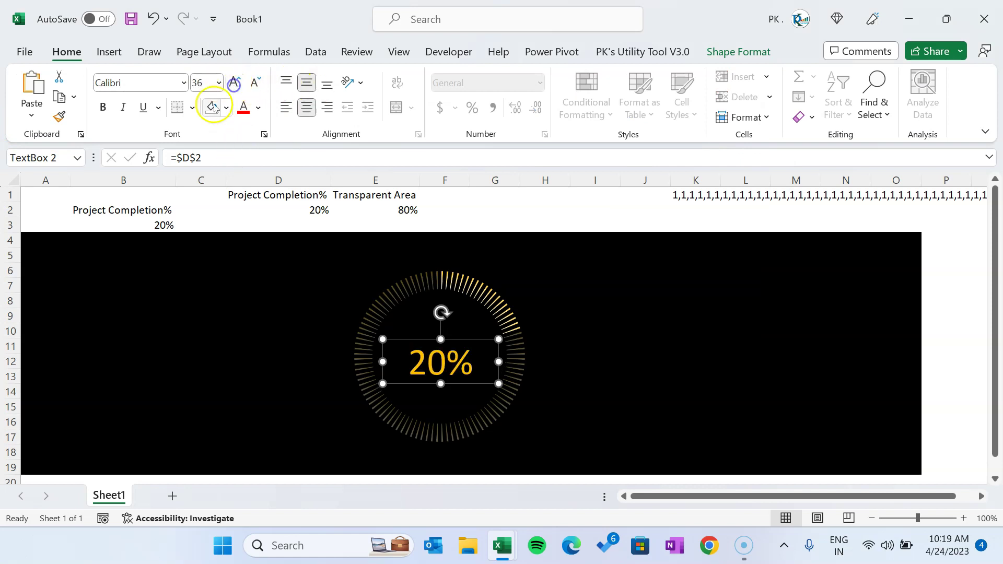
pyautogui.click(184, 82)
pyautogui.write('d')
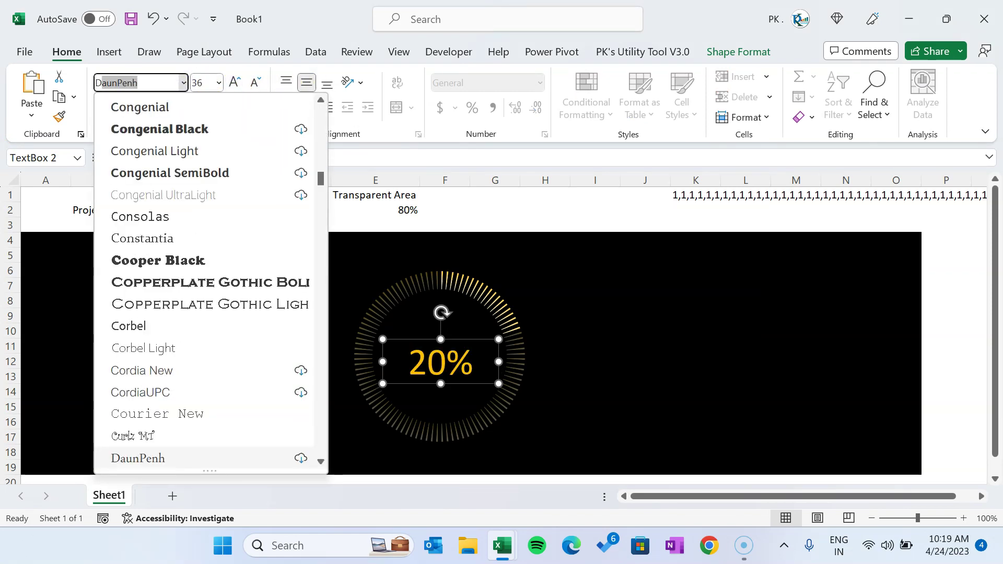
pyautogui.write('igital dream')
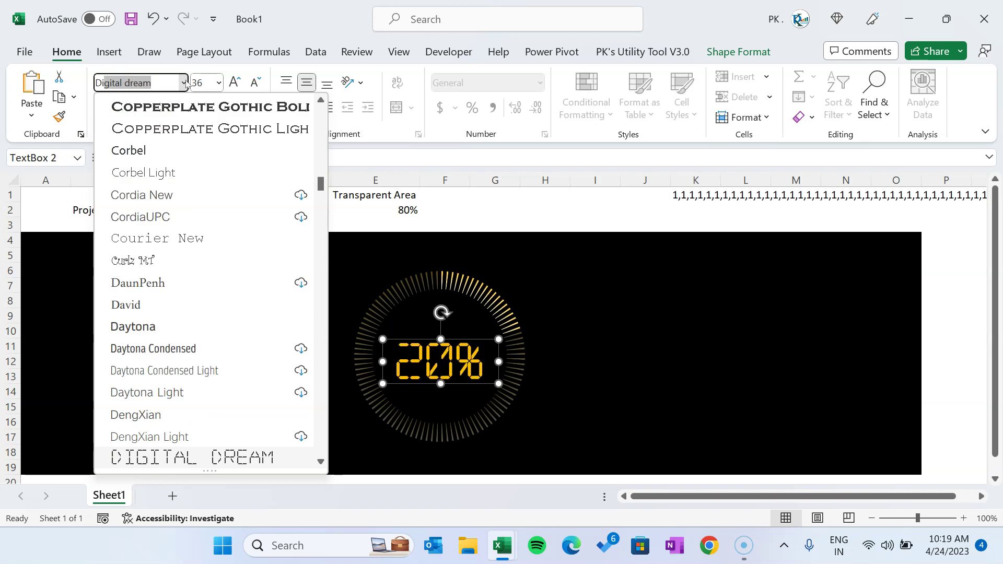
pyautogui.click(320, 200)
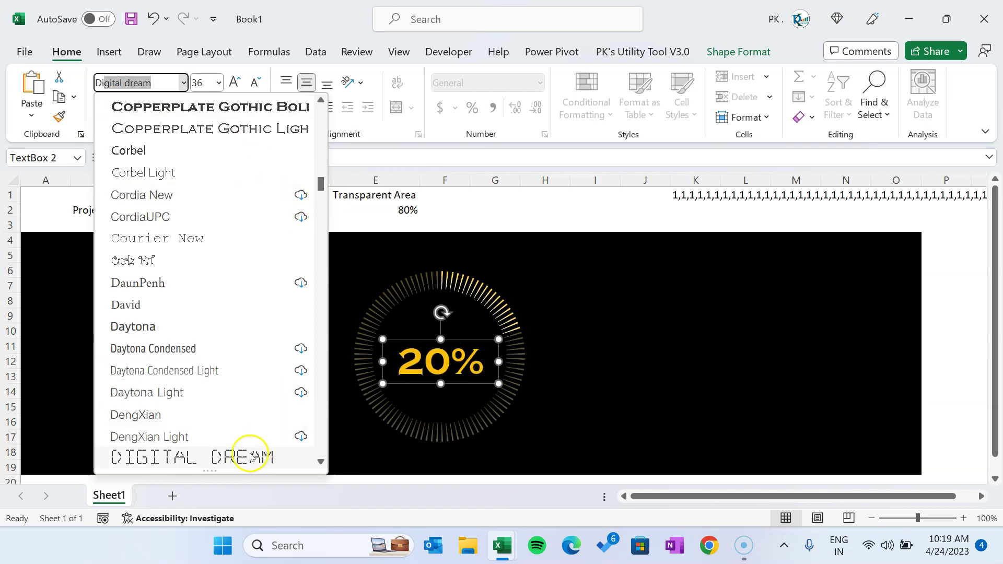
pyautogui.click(321, 460)
pyautogui.click(320, 461)
pyautogui.click(320, 461)
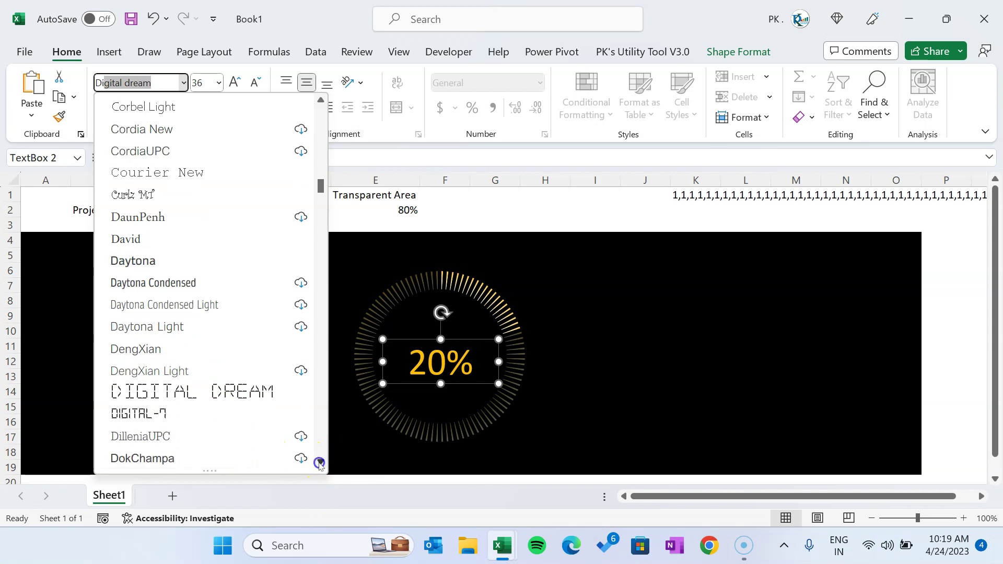
pyautogui.click(158, 414)
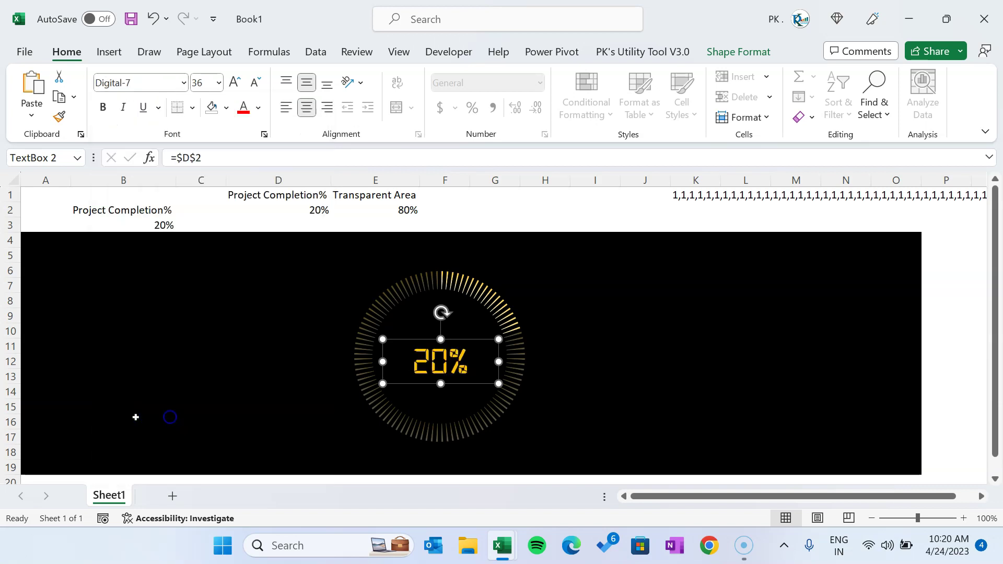
pyautogui.click(247, 94)
pyautogui.press('Escape')
pyautogui.click(459, 362)
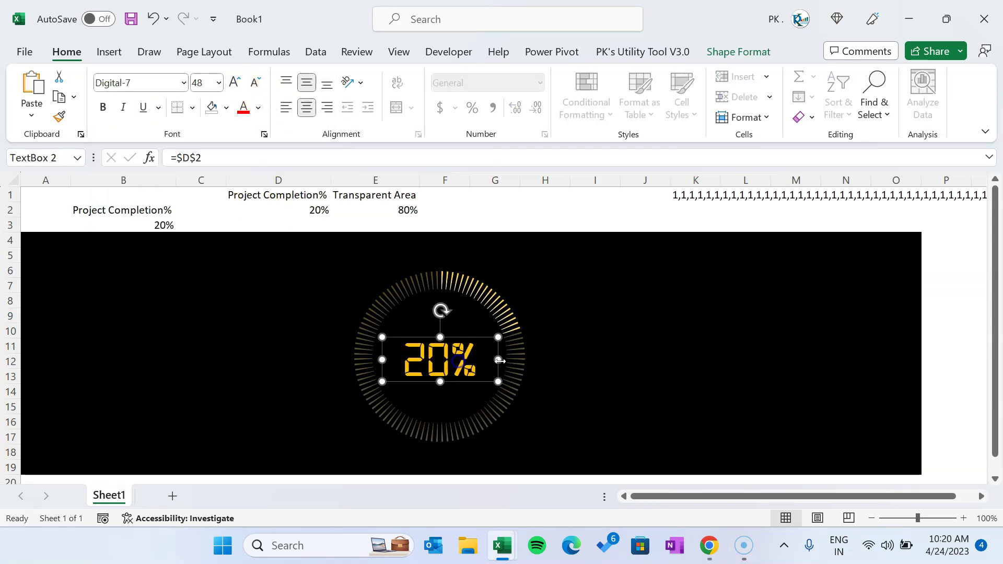
pyautogui.click(678, 336)
pyautogui.click(312, 133)
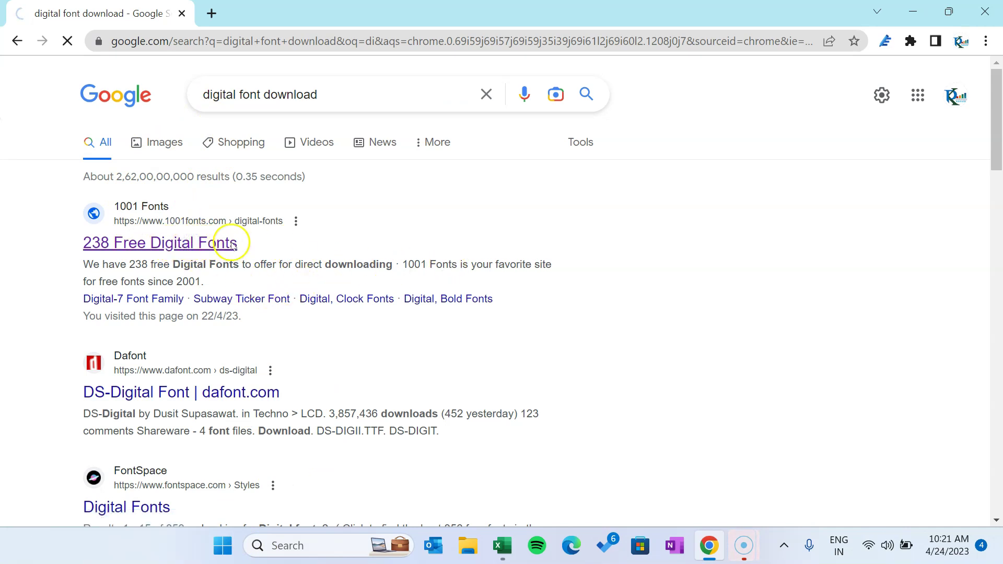
# Step: Download Digital-7 from 1001 Fonts' 238 Free Digital Fonts page, set to open when done
pyautogui.click(197, 247)
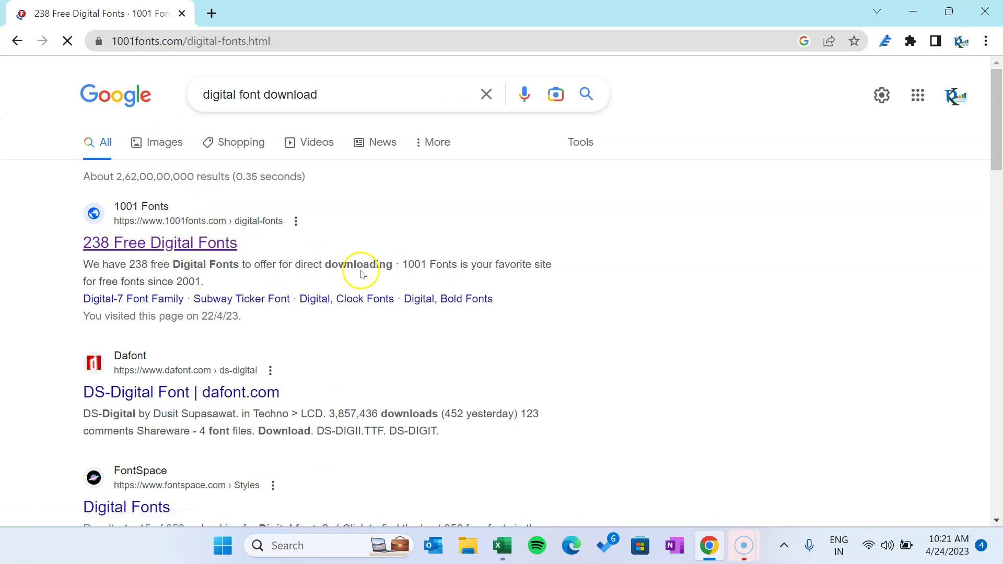
pyautogui.scroll(-4, 594, 320)
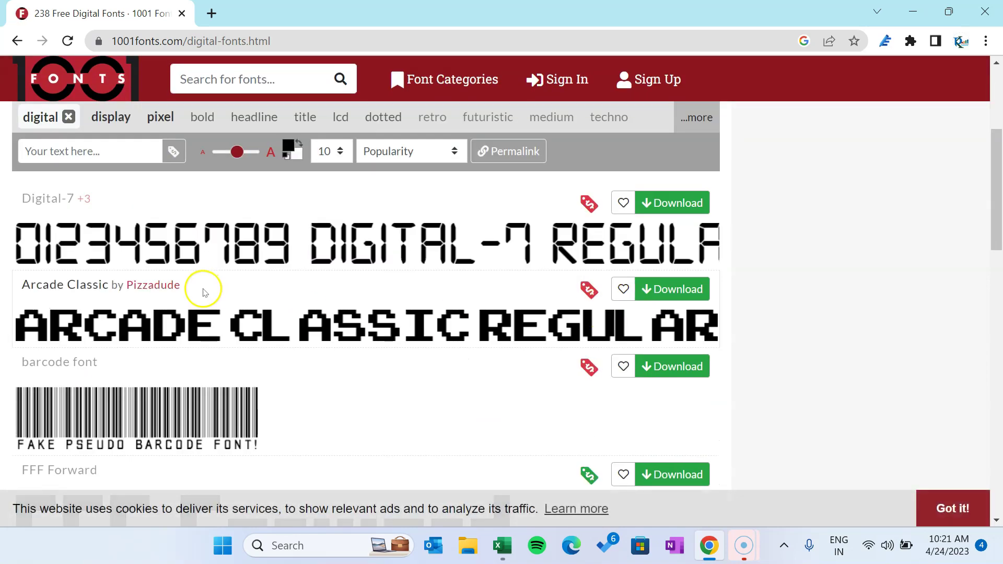
pyautogui.click(661, 203)
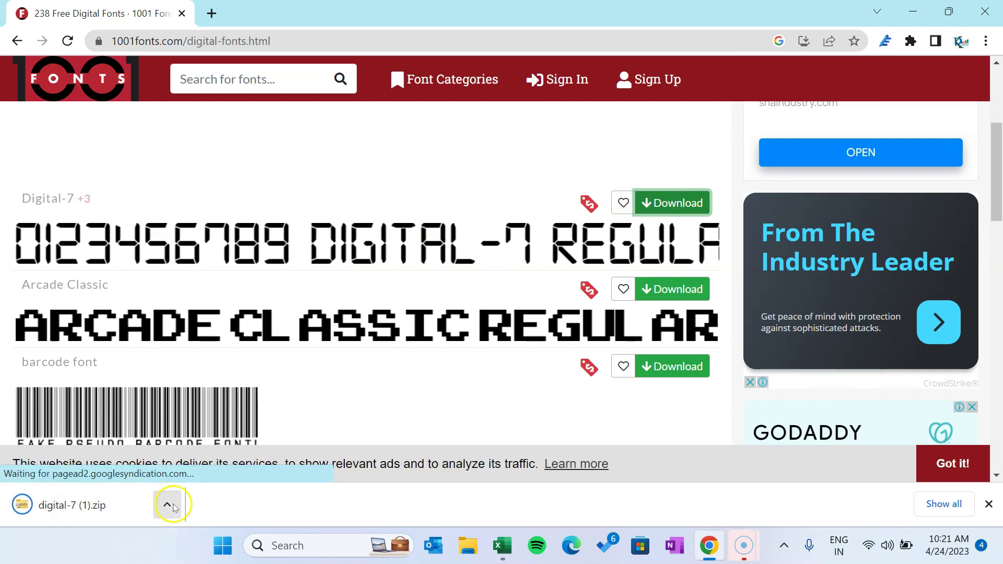
pyautogui.click(167, 505)
pyautogui.click(225, 383)
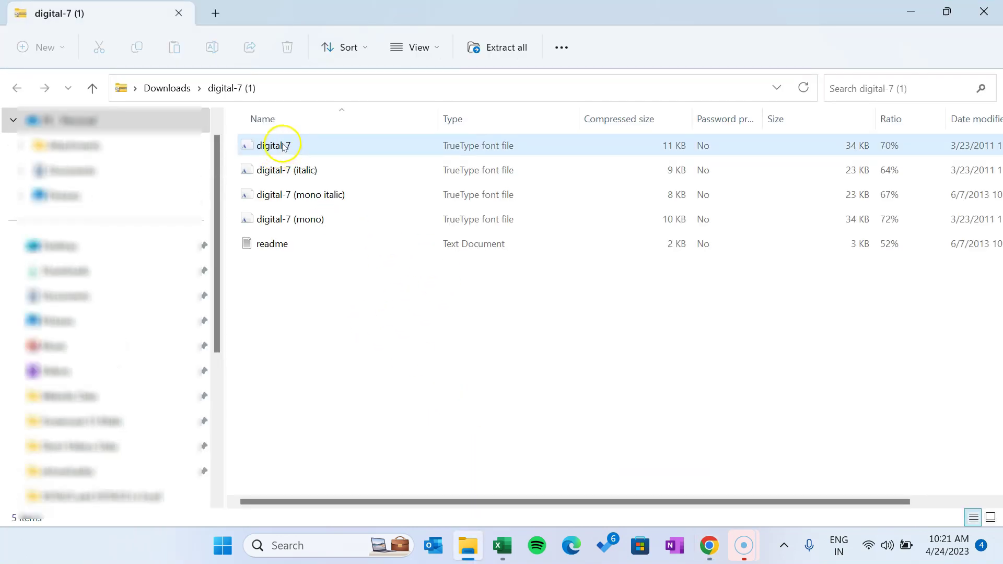
# Step: Install the Digital-7 TrueType font from the downloaded zip, then close its font preview
pyautogui.doubleClick(283, 147)
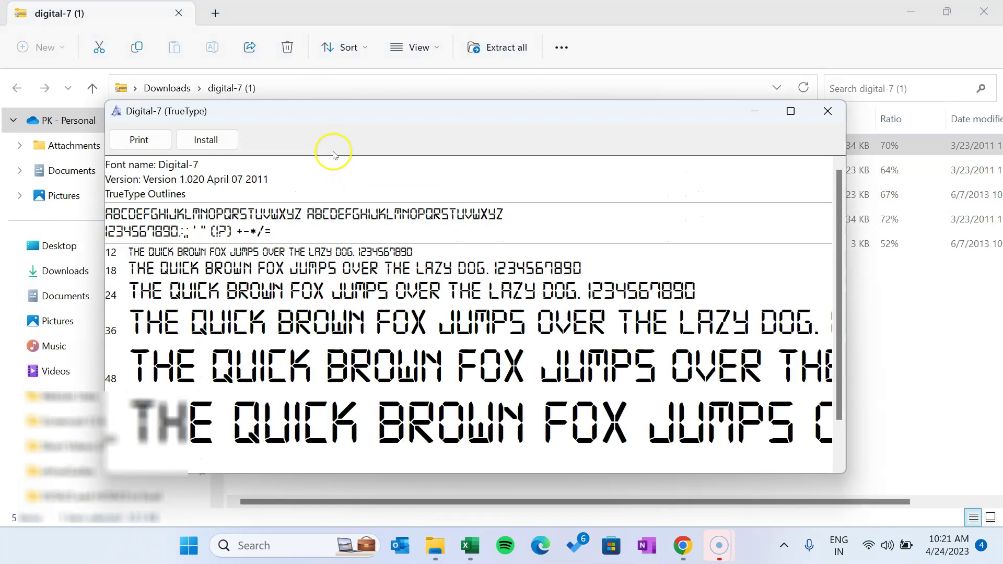
pyautogui.moveTo(467, 105); pyautogui.dragTo(495, 74)
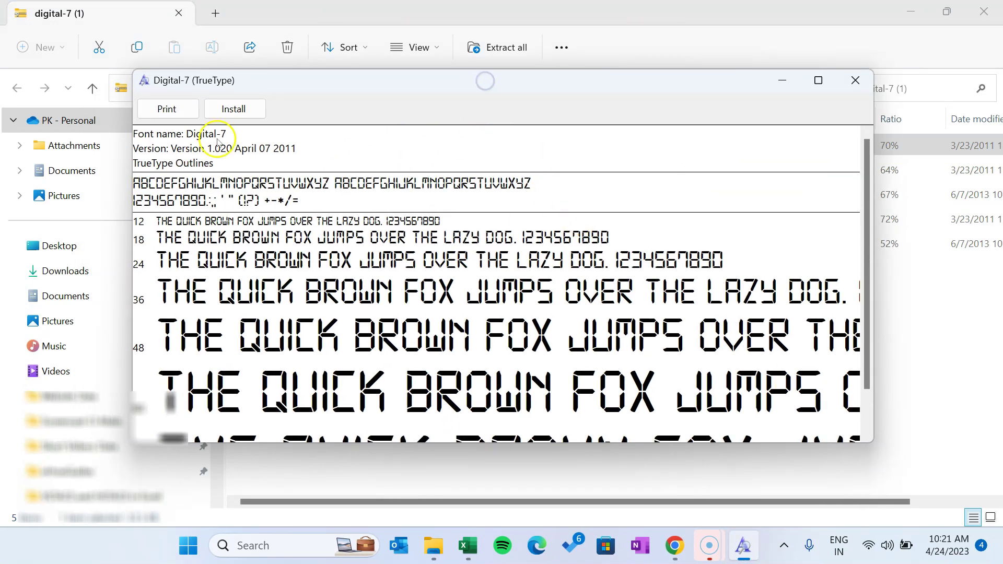
pyautogui.click(242, 111)
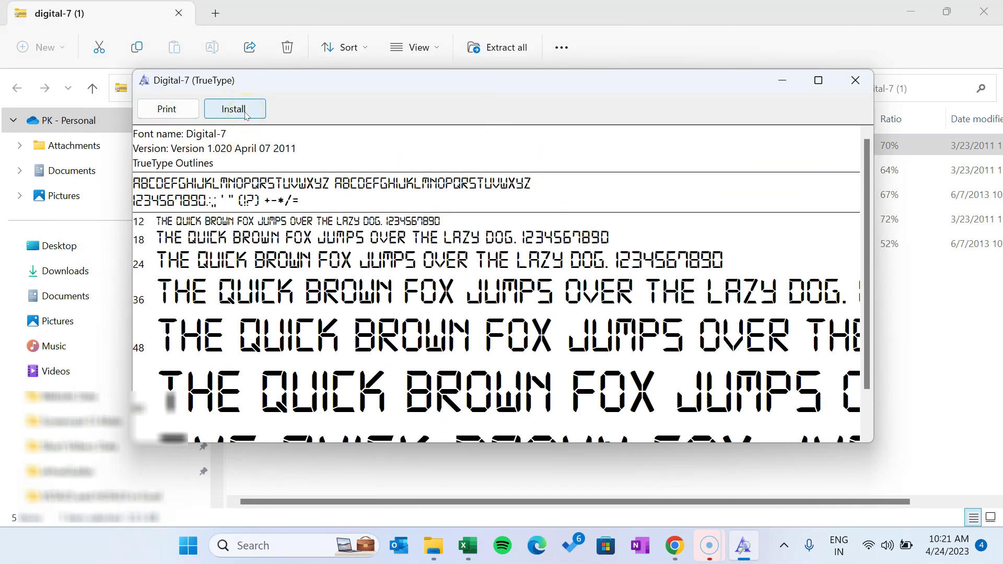
pyautogui.click(855, 81)
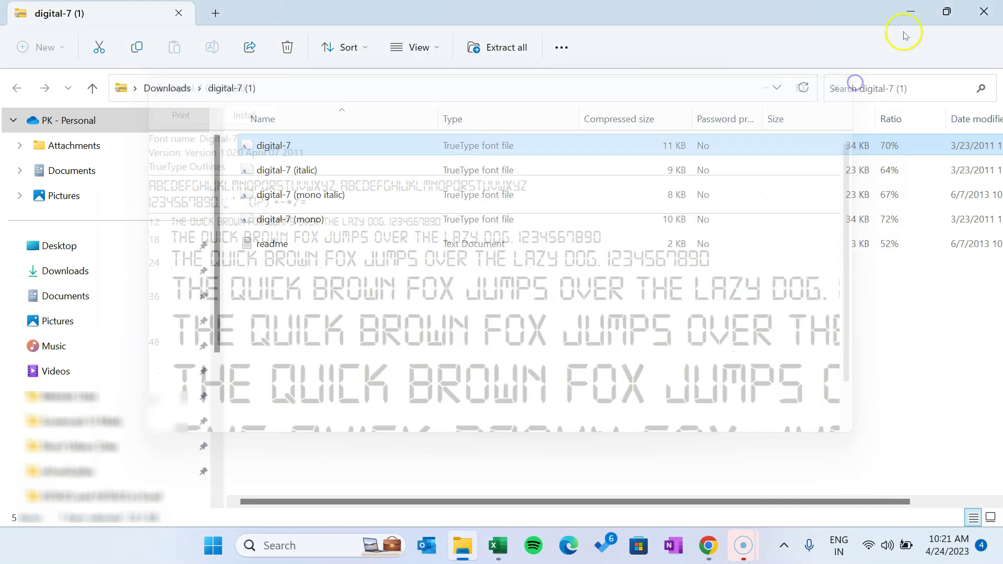
# Step: Return to Book1 and confirm Digital-7 now appears in the font list
pyautogui.click(984, 11)
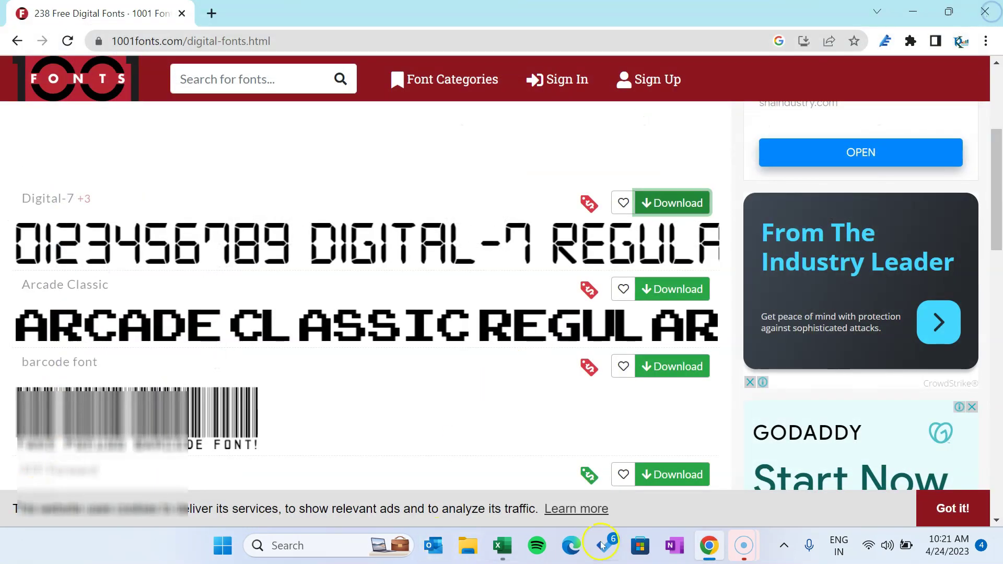
pyautogui.moveTo(507, 554)
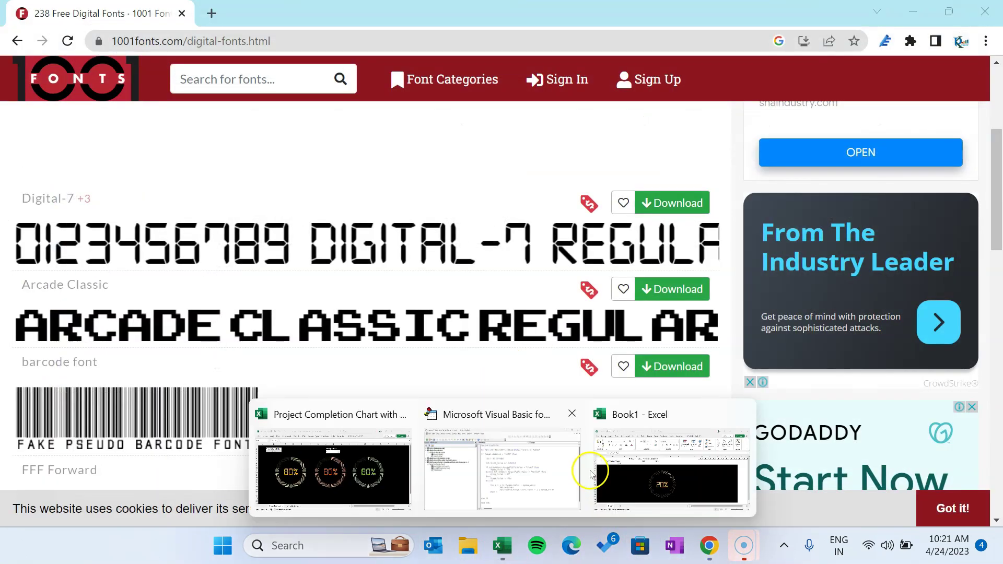
pyautogui.click(670, 437)
pyautogui.click(184, 82)
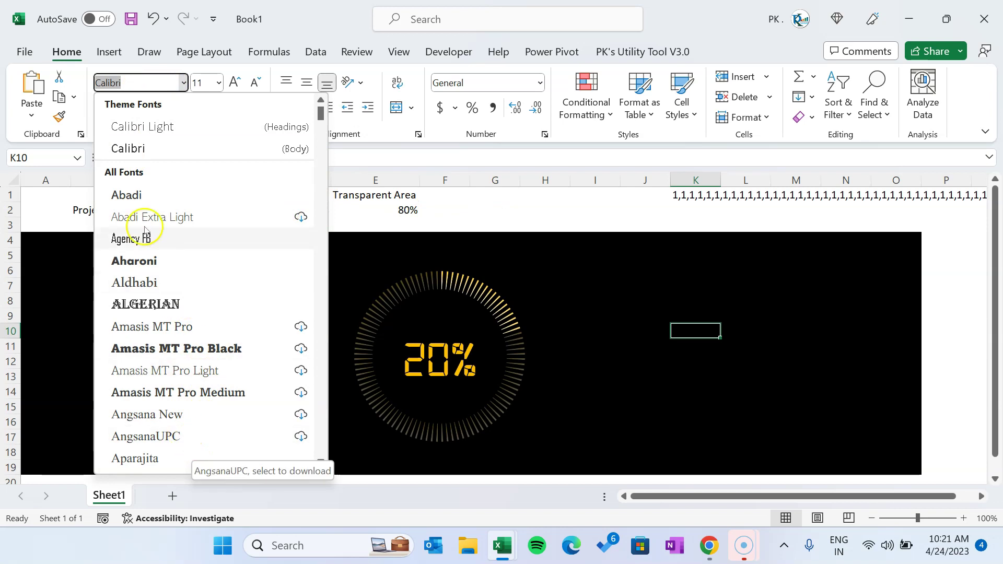
pyautogui.click(719, 280)
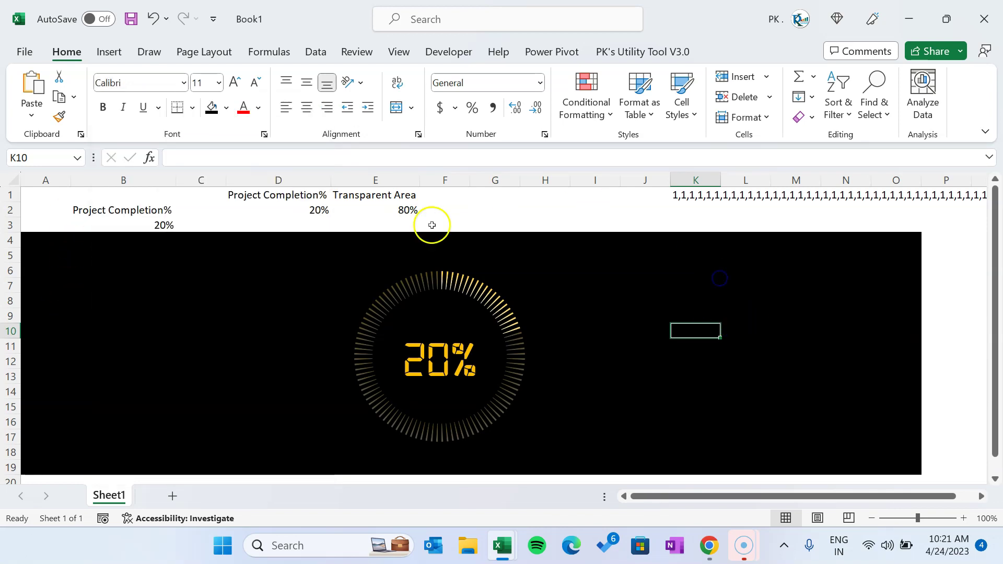
# Step: Clear the long 1,1,1 series from cell K1
pyautogui.click(443, 367)
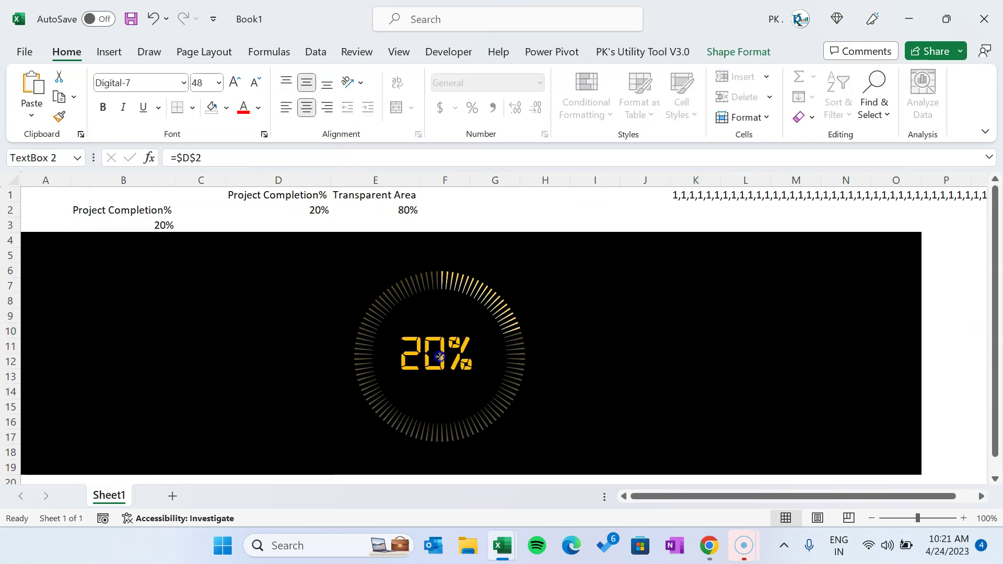
pyautogui.click(663, 345)
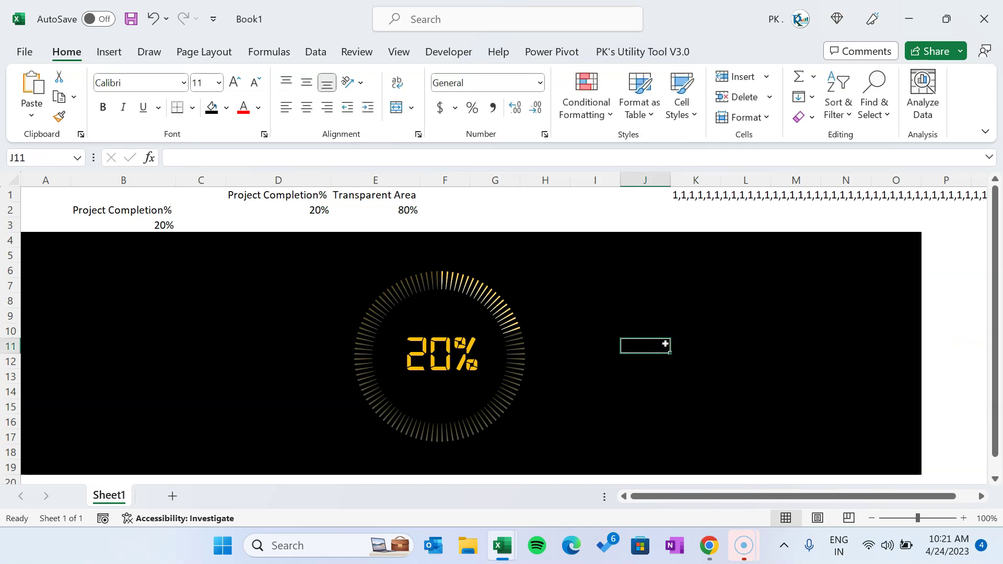
pyautogui.click(276, 263)
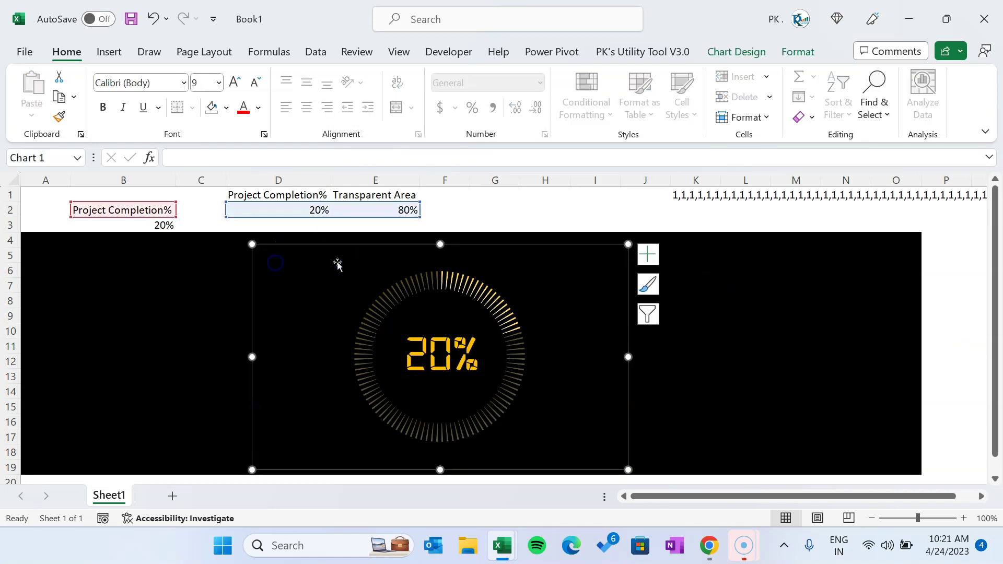
pyautogui.click(698, 198)
pyautogui.press('Delete')
pyautogui.click(678, 237)
# Step: Group the 20% Digital-7 label with the progress ring chart as one object
pyautogui.click(469, 343)
pyautogui.keyDown('ctrl'); pyautogui.click(537, 286); pyautogui.keyUp('ctrl')
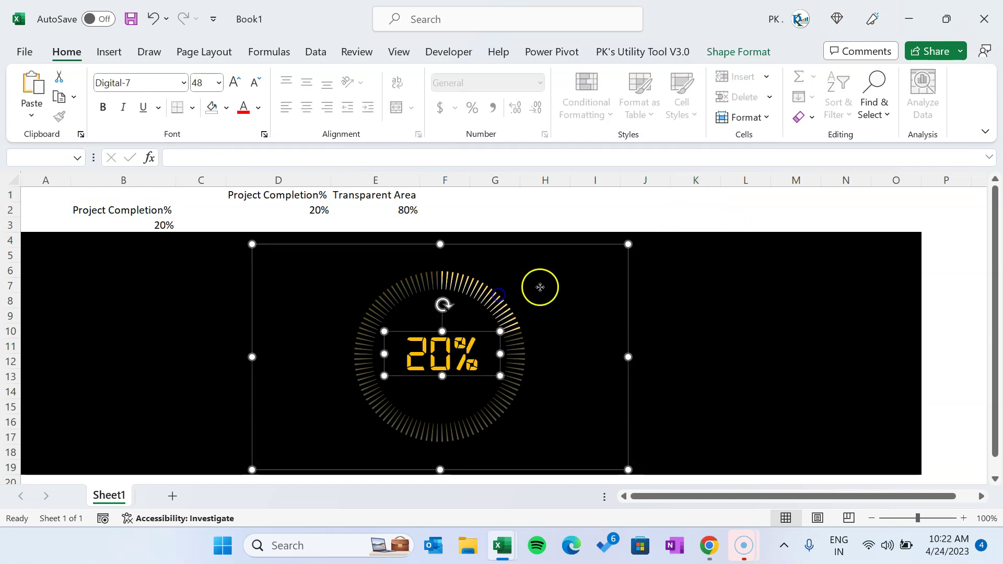
pyautogui.rightClick(513, 248)
pyautogui.moveTo(625, 321)
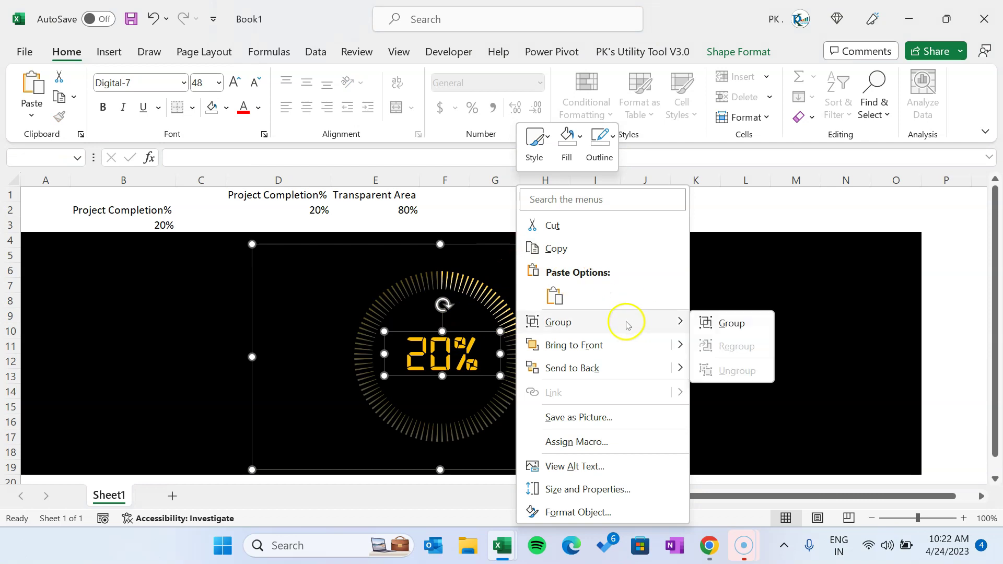
pyautogui.click(719, 330)
pyautogui.click(705, 316)
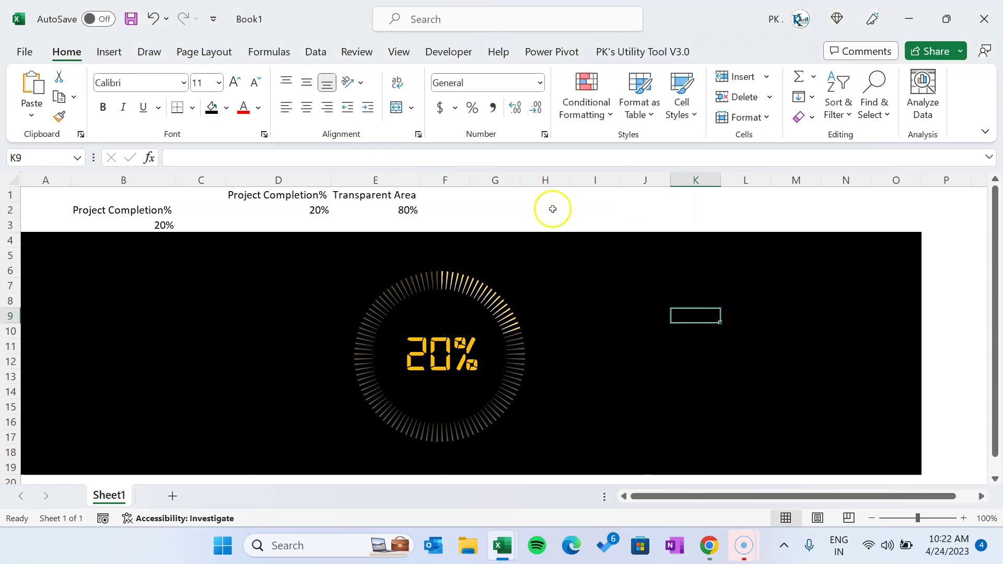
pyautogui.click(327, 209)
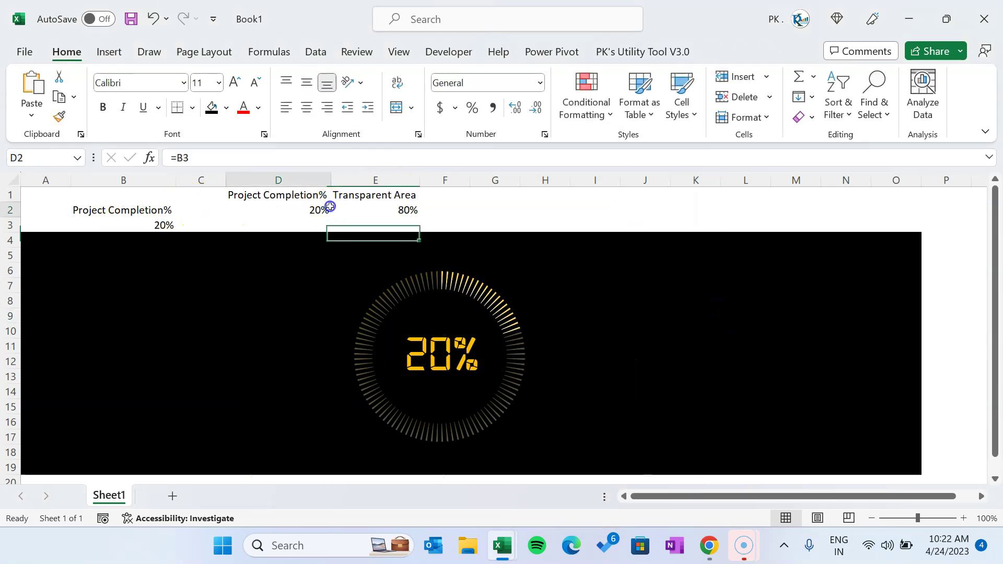
pyautogui.click(682, 225)
pyautogui.click(449, 53)
# Step: Select the existing animation code and open the code module for Book1's Sheet1
pyautogui.click(29, 100)
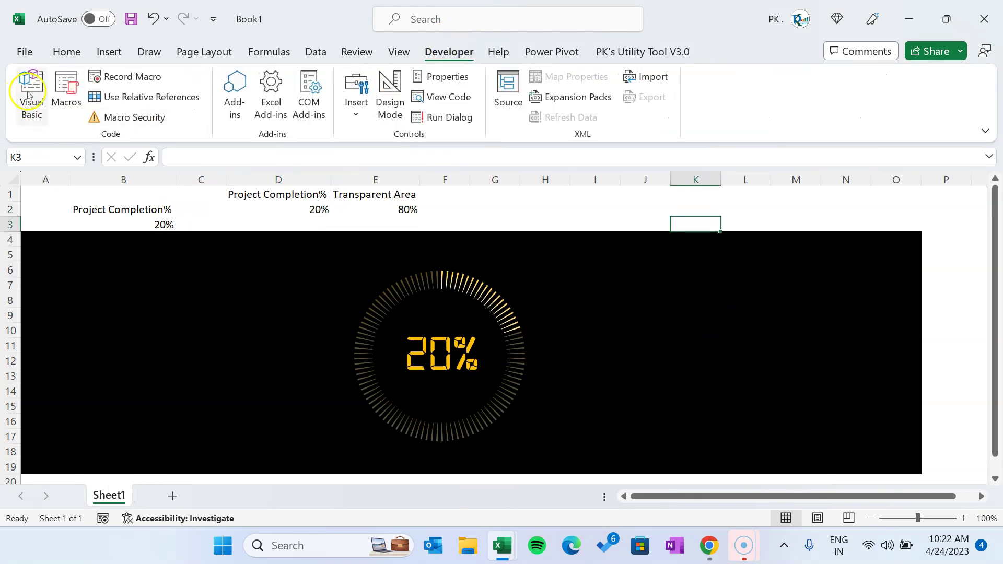
pyautogui.moveTo(367, 135); pyautogui.dragTo(477, 478)
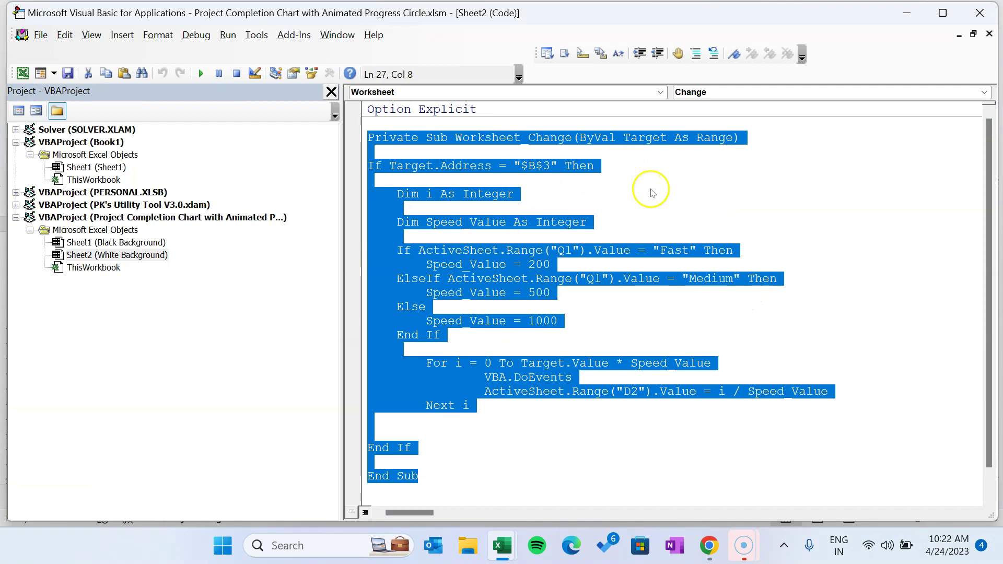
pyautogui.hotkey('ctrl', 'shift', 'End')
pyautogui.hotkey('ctrl', 'c')
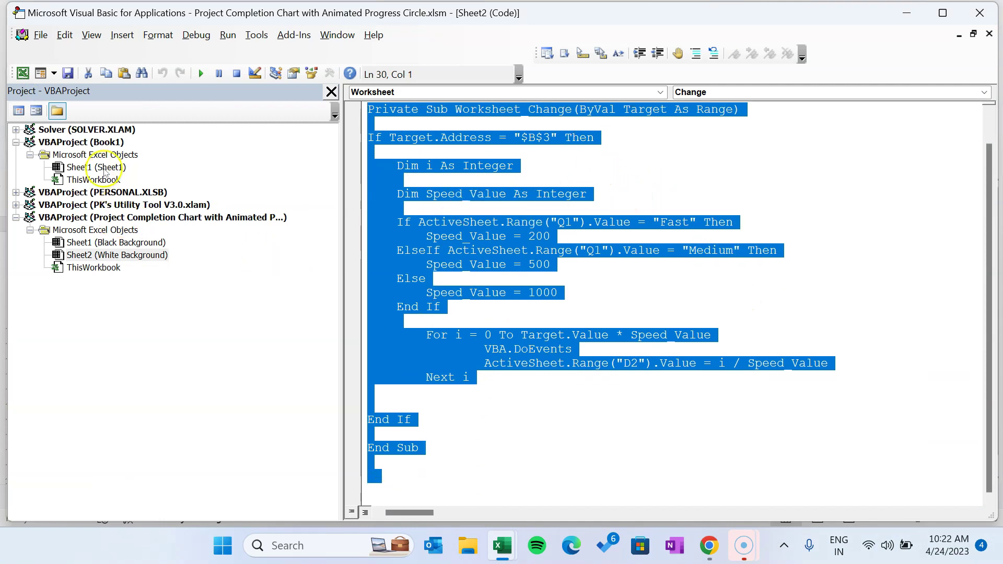
pyautogui.click(104, 169)
pyautogui.click(94, 142)
pyautogui.click(102, 156)
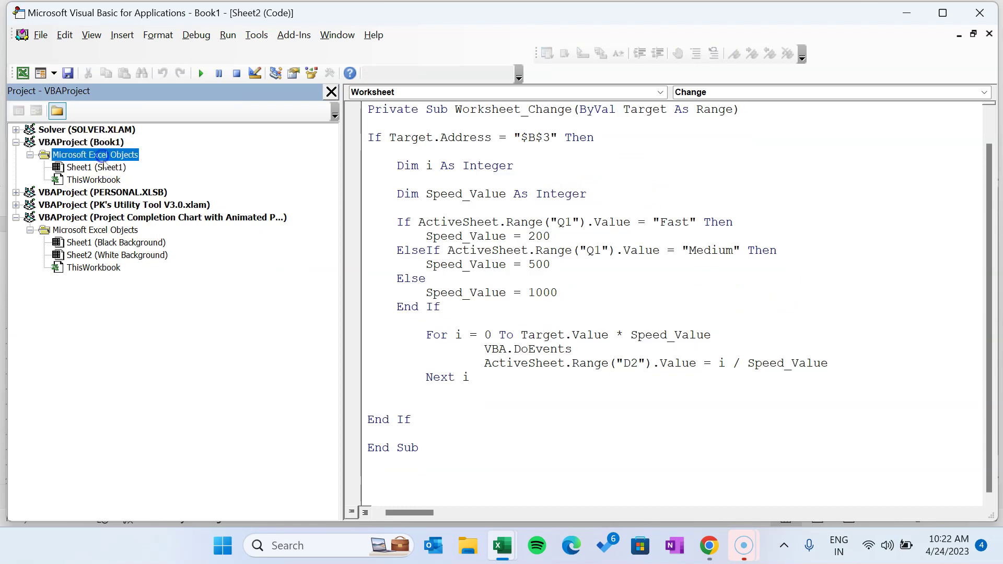
pyautogui.doubleClick(91, 168)
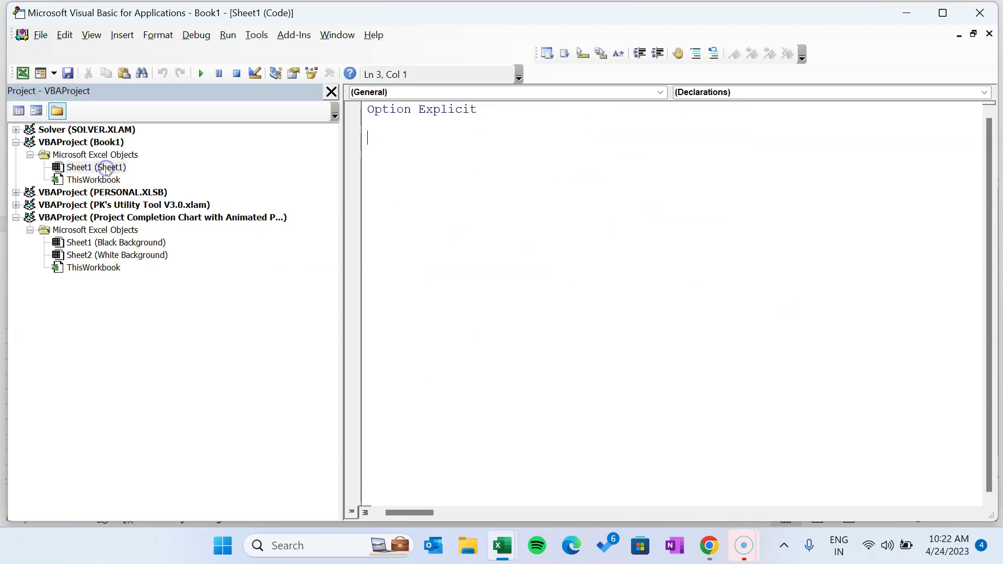
# Step: Add a Worksheet_Change procedure, delete the SelectionChange stub and paste the animation code
pyautogui.hotkey('alt', 'F11')
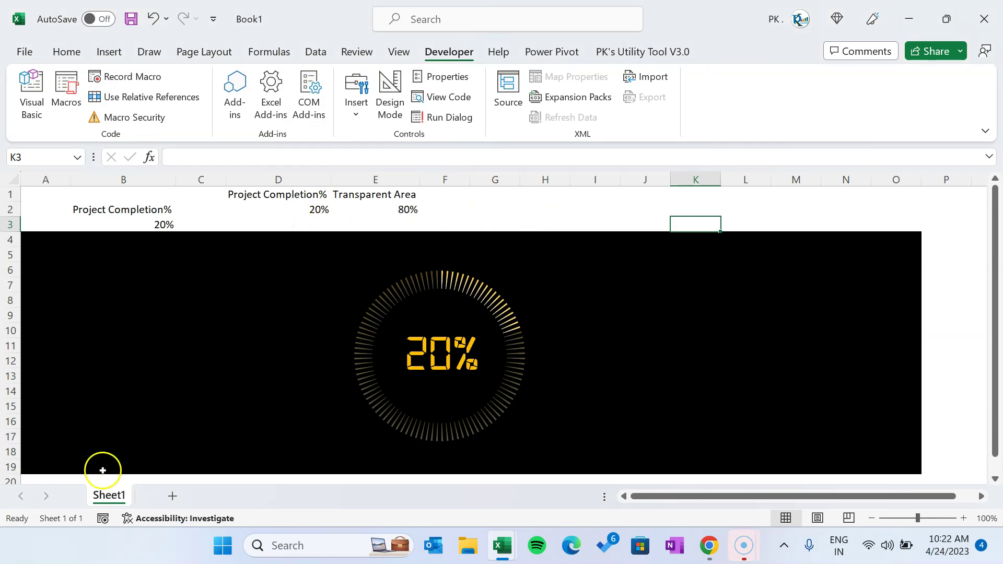
pyautogui.hotkey('alt', 'F11')
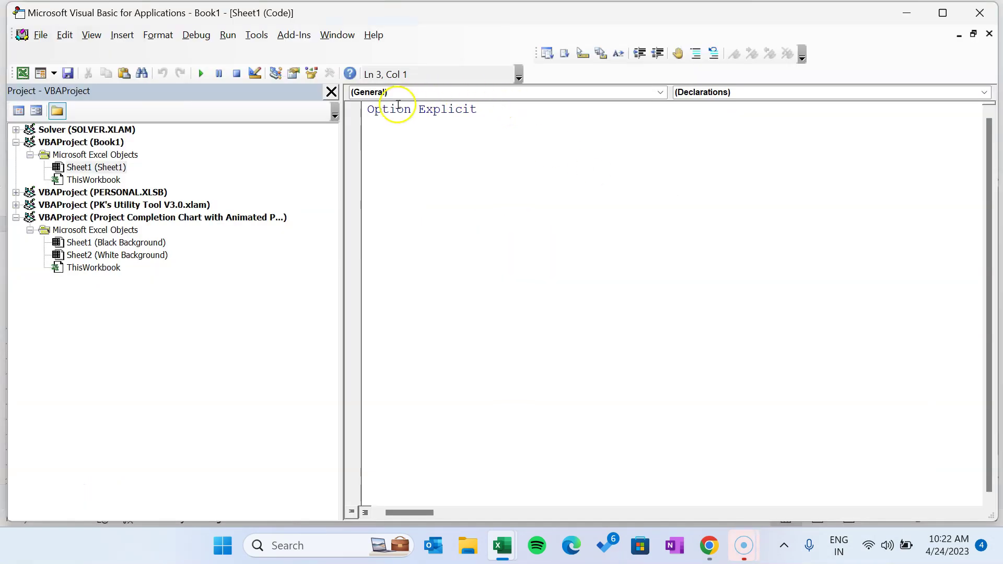
pyautogui.click(488, 92)
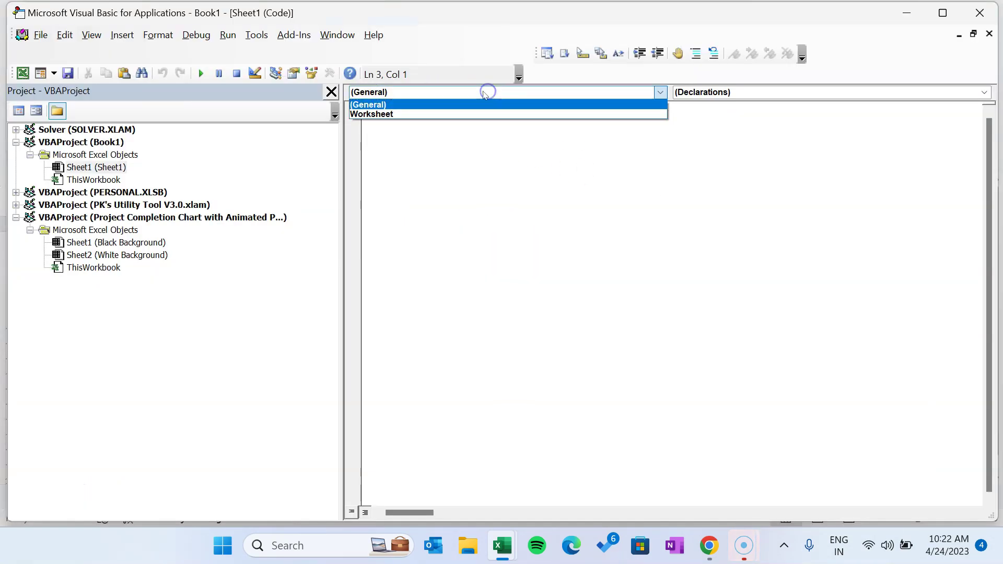
pyautogui.click(380, 115)
pyautogui.click(762, 93)
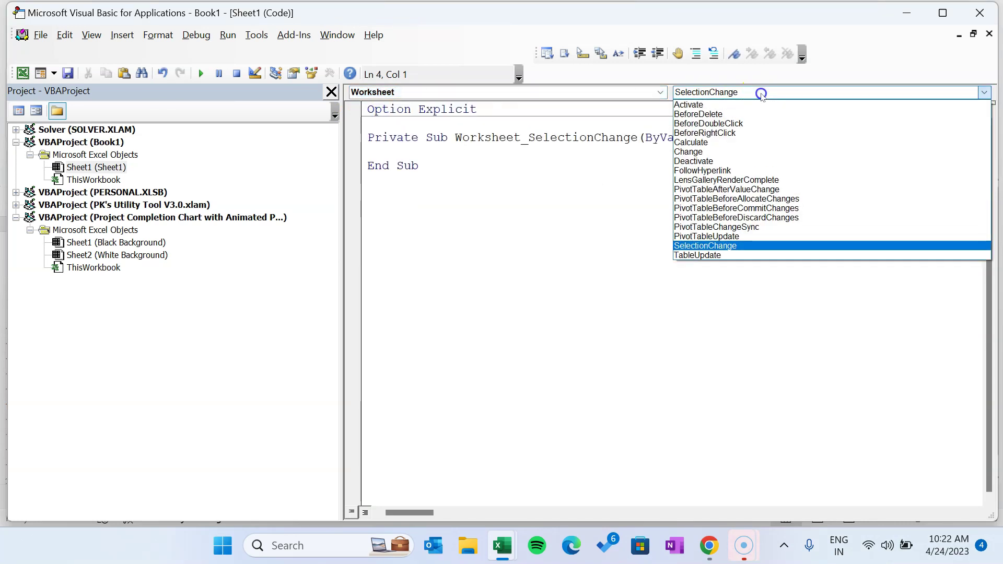
pyautogui.click(717, 152)
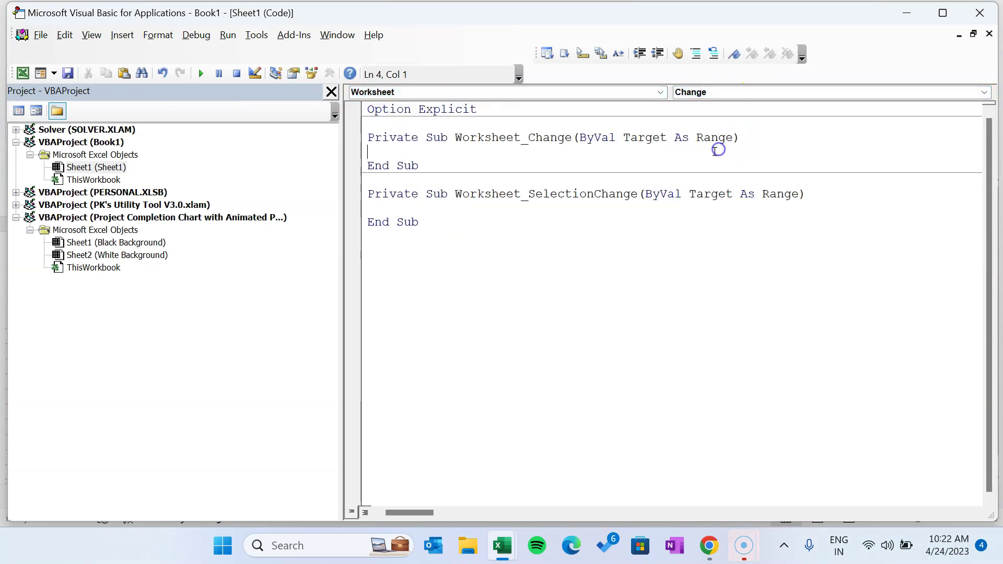
pyautogui.moveTo(448, 225); pyautogui.dragTo(362, 197)
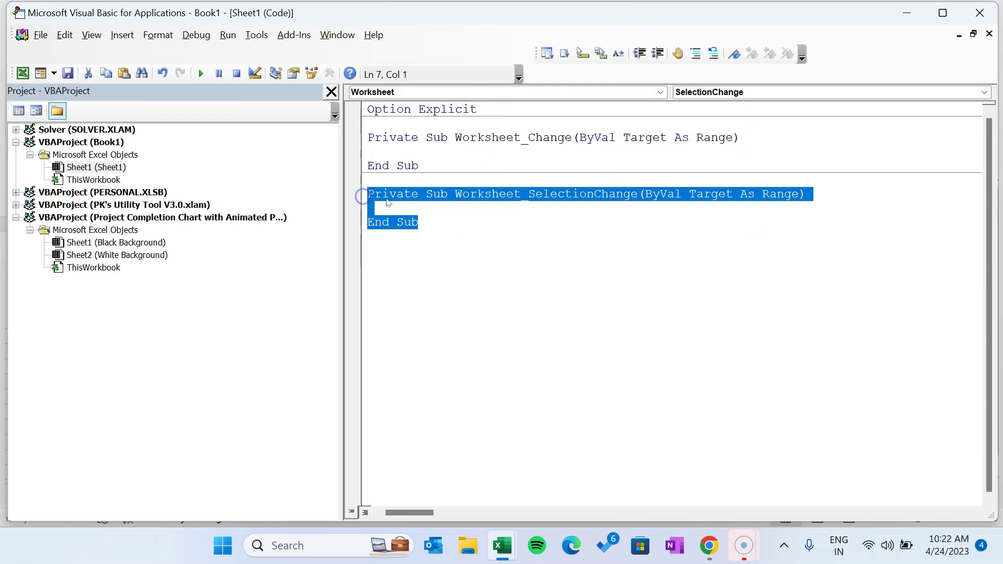
pyautogui.press('Delete')
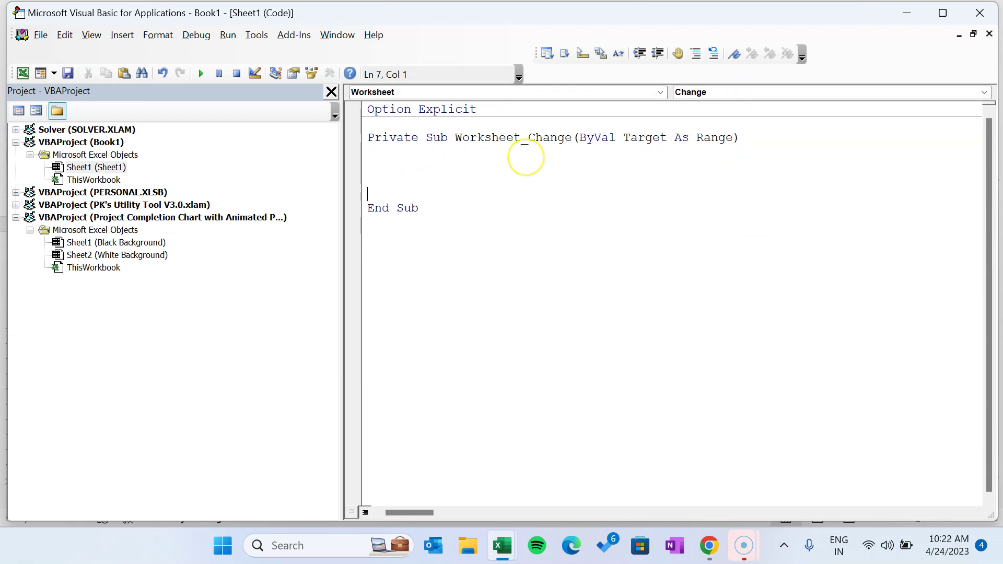
pyautogui.hotkey('ctrl', 'v')
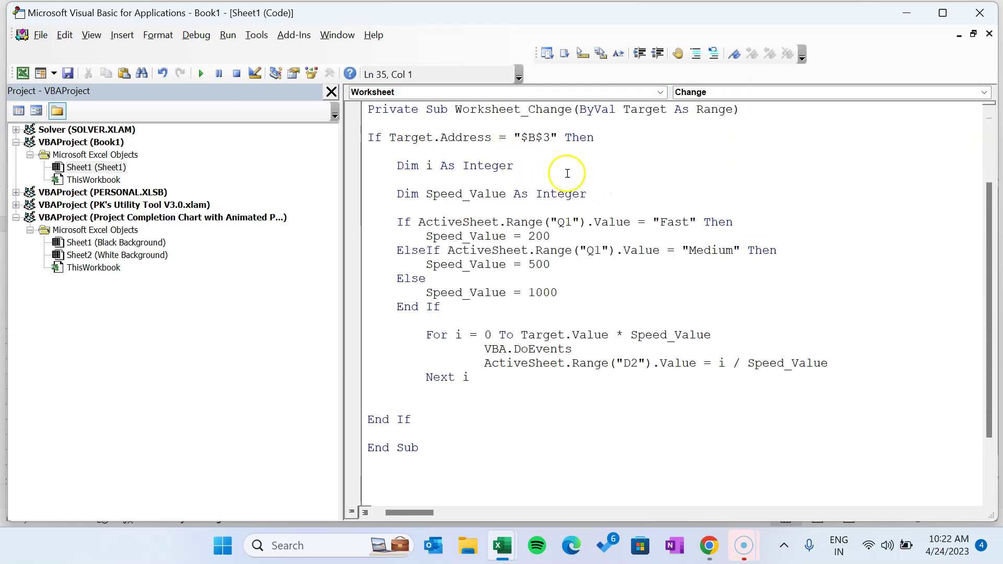
# Step: Review the code's $B$3 check, loop counter and Speed_Value declaration against cell B3
pyautogui.moveTo(459, 138); pyautogui.dragTo(615, 139)
pyautogui.click(669, 141)
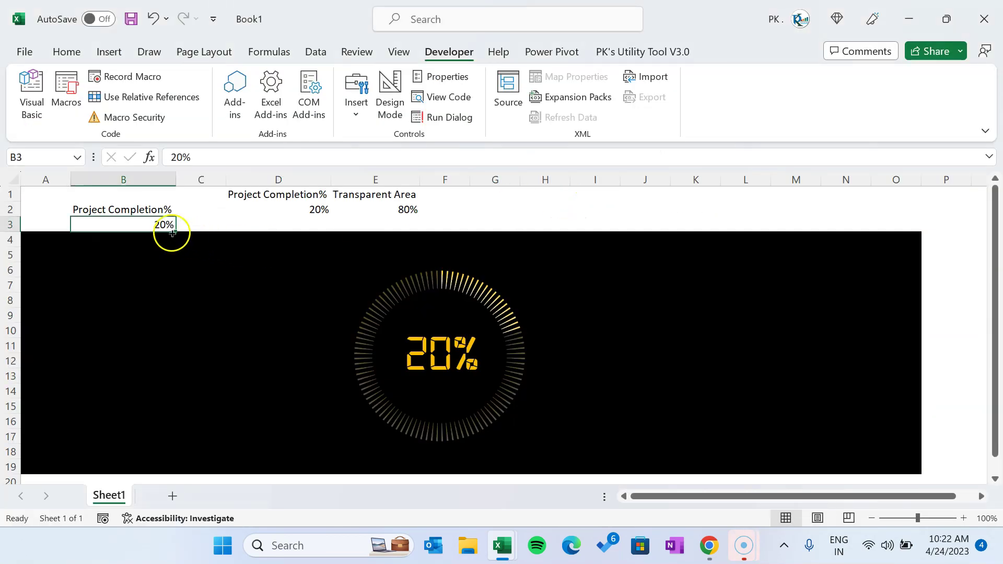
pyautogui.click(157, 230)
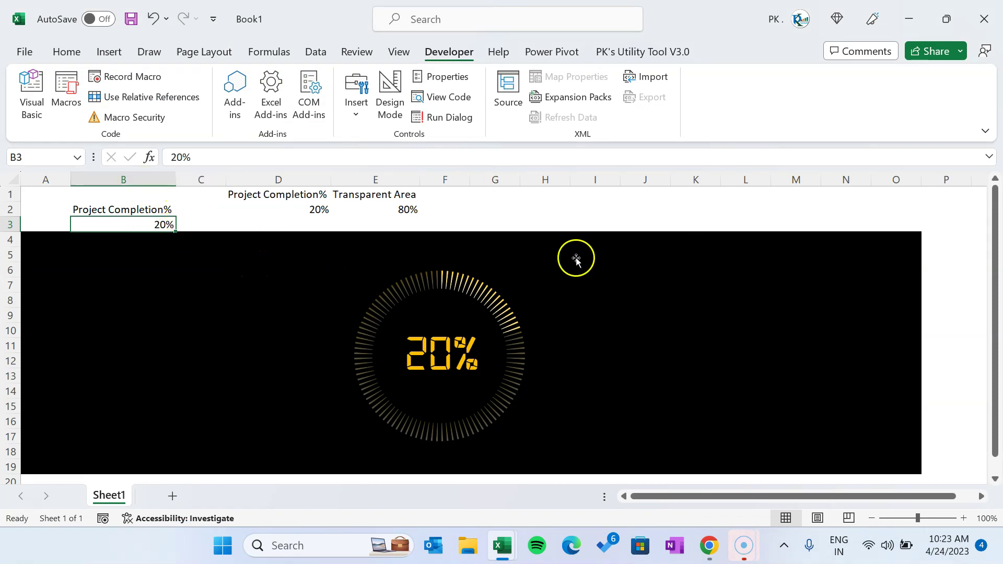
pyautogui.click(32, 91)
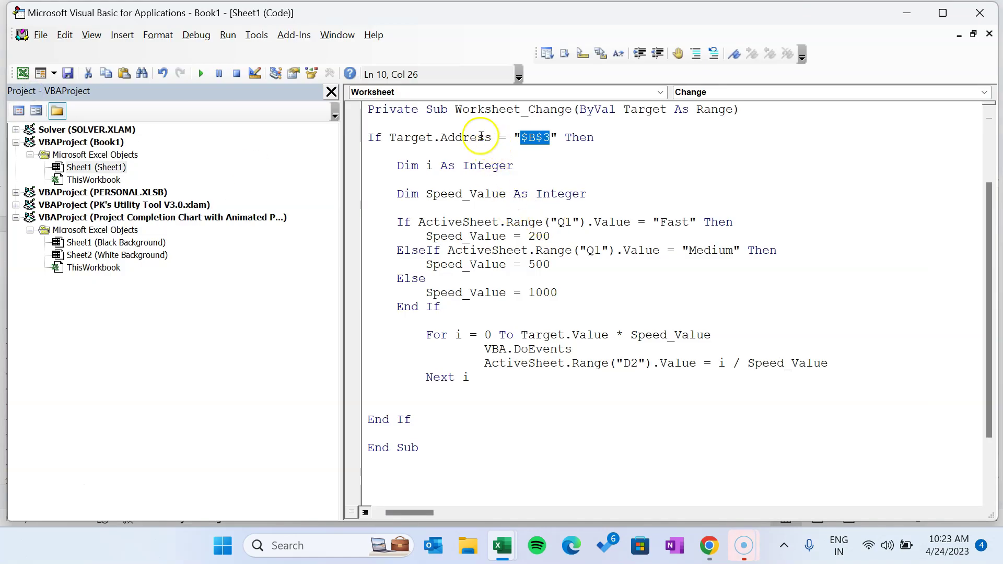
pyautogui.click(481, 137)
pyautogui.moveTo(413, 420); pyautogui.dragTo(367, 137)
pyautogui.moveTo(469, 138); pyautogui.dragTo(629, 140)
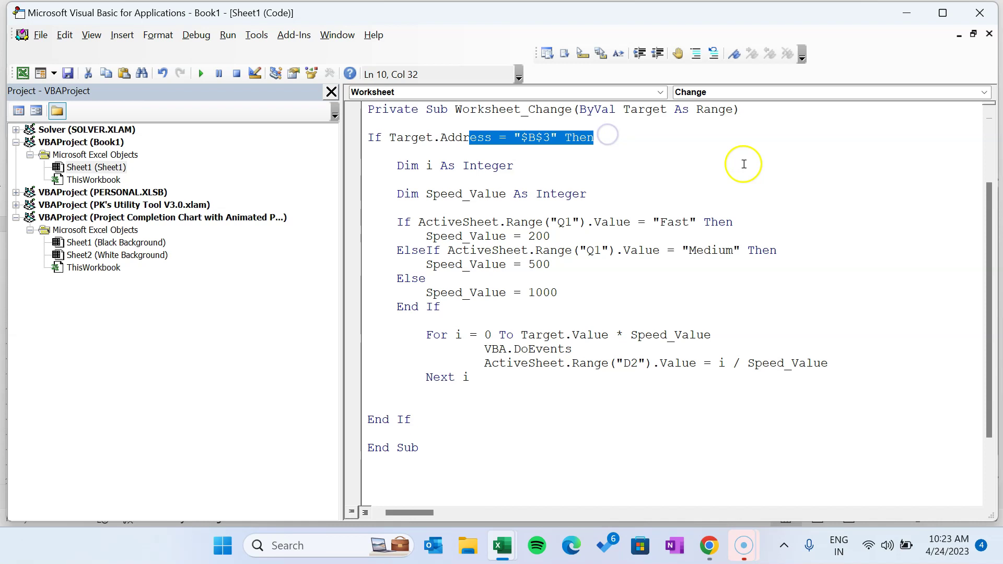
pyautogui.moveTo(398, 167); pyautogui.dragTo(609, 165)
pyautogui.click(576, 167)
pyautogui.moveTo(419, 195); pyautogui.dragTo(570, 195)
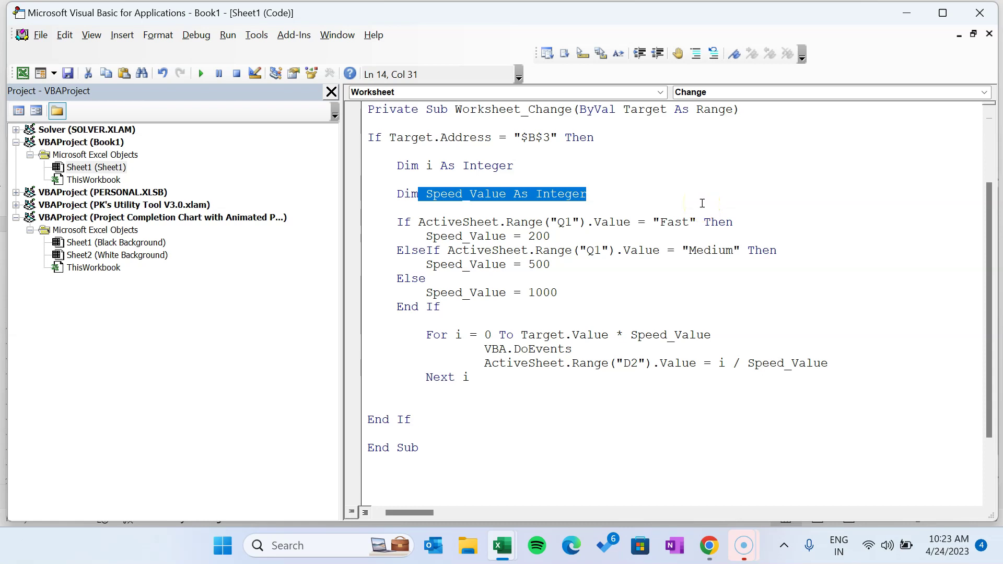
pyautogui.hotkey('alt', 'F11')
pyautogui.hotkey('alt', 'F11')
pyautogui.hotkey('alt', 'F11')
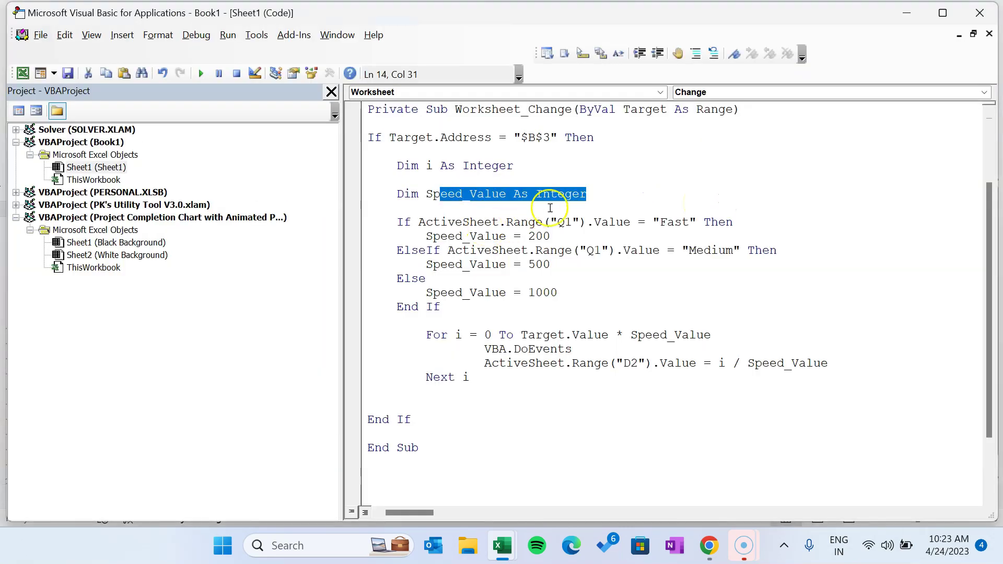
pyautogui.click(725, 192)
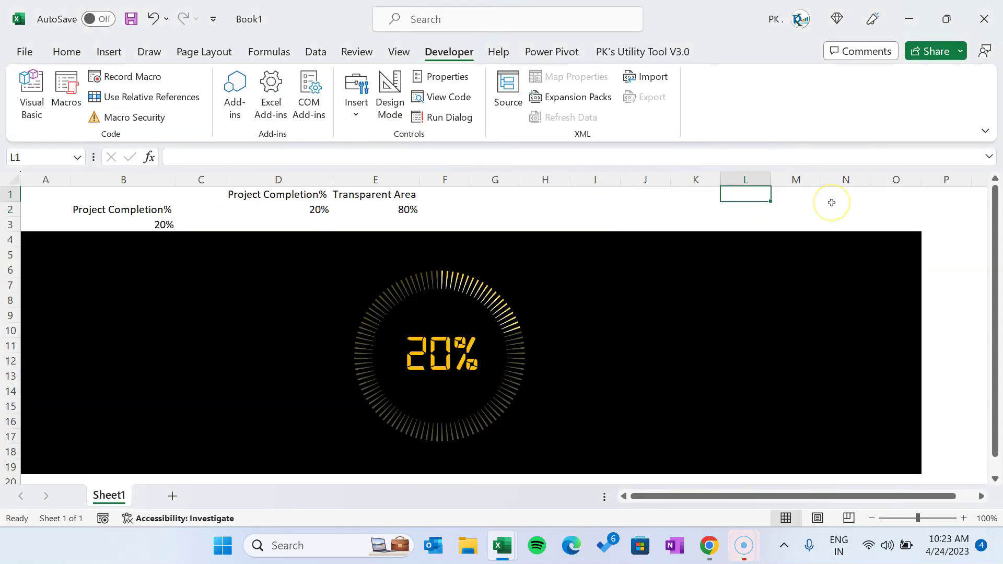
# Step: Enter Fast, Medium and Slow in cells L1:L3
pyautogui.write('Fast')
pyautogui.press('Return')
pyautogui.write('Me')
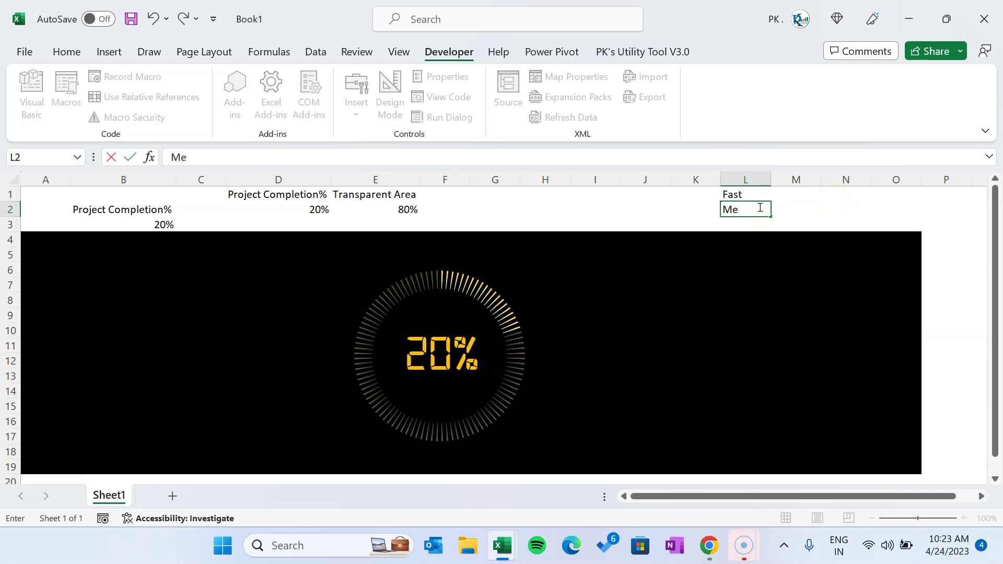
pyautogui.write('dium')
pyautogui.press('Return')
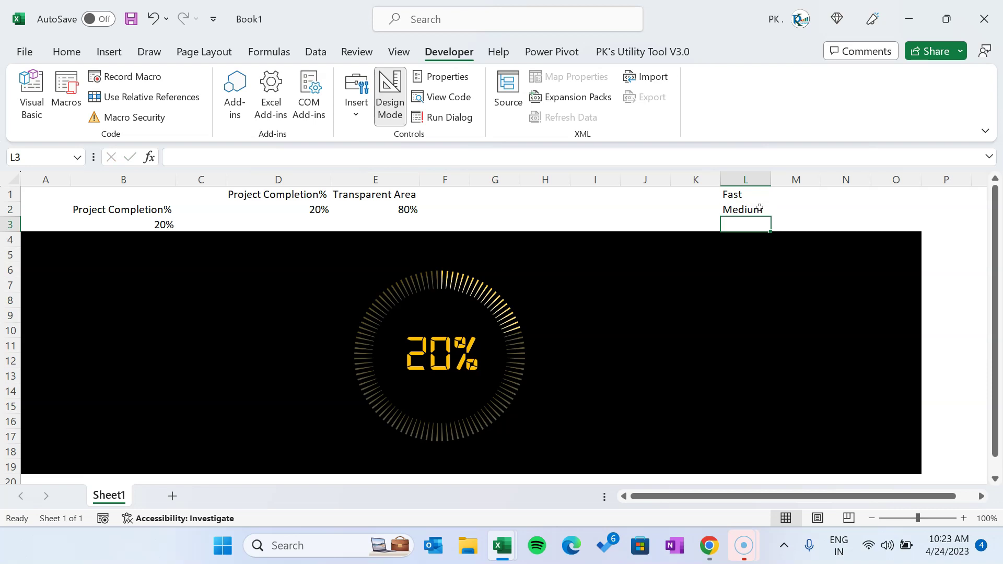
pyautogui.write('Slow')
pyautogui.click(759, 208)
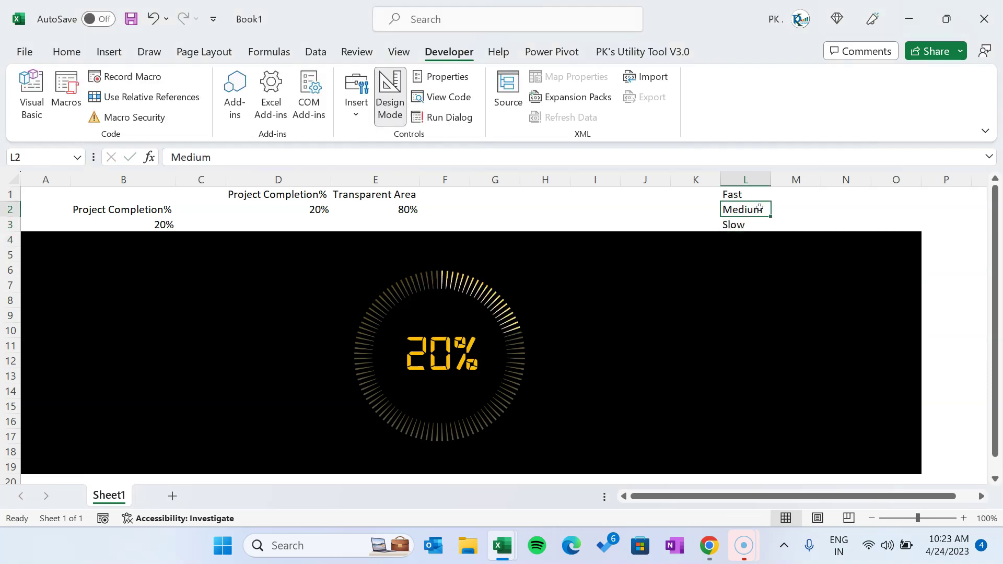
# Step: Draw a combo box over G2:I2 with input range L1:L3 and cell link M1
pyautogui.click(357, 107)
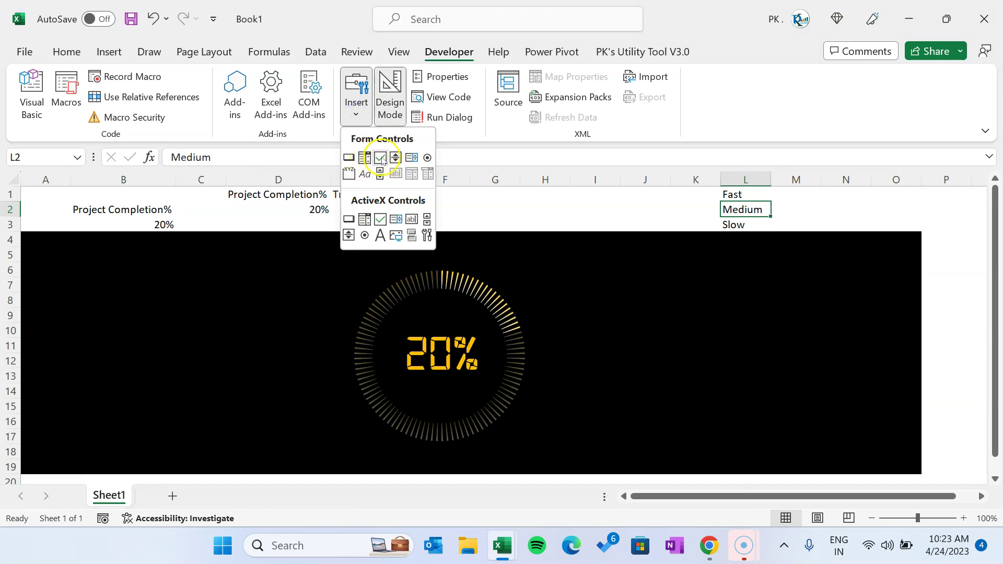
pyautogui.click(366, 158)
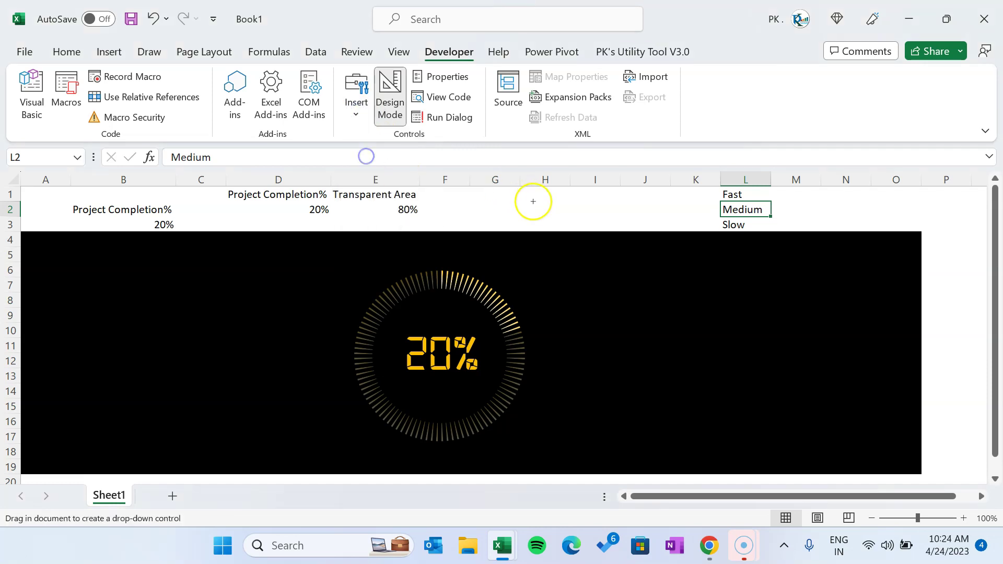
pyautogui.moveTo(492, 200); pyautogui.dragTo(606, 216)
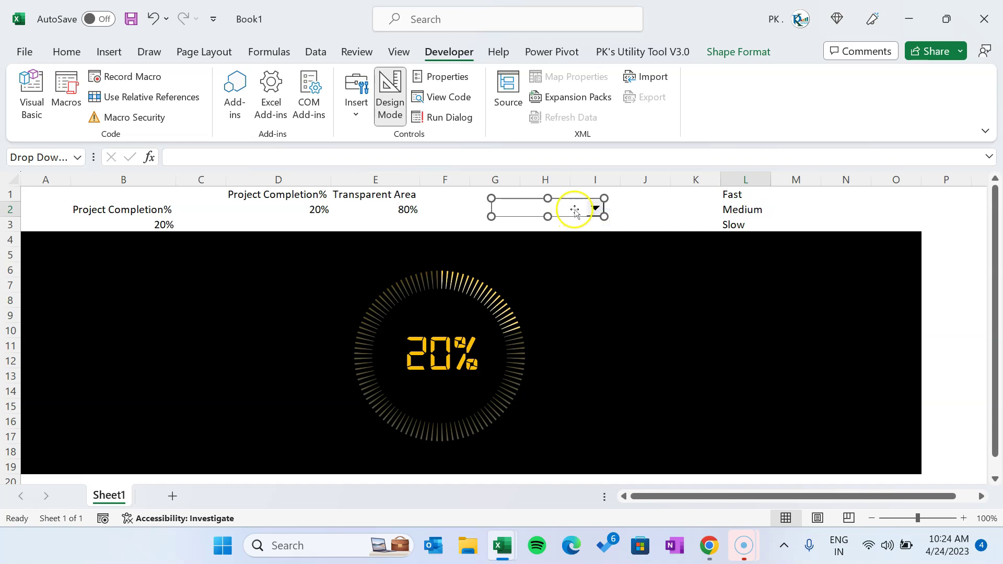
pyautogui.rightClick(572, 209)
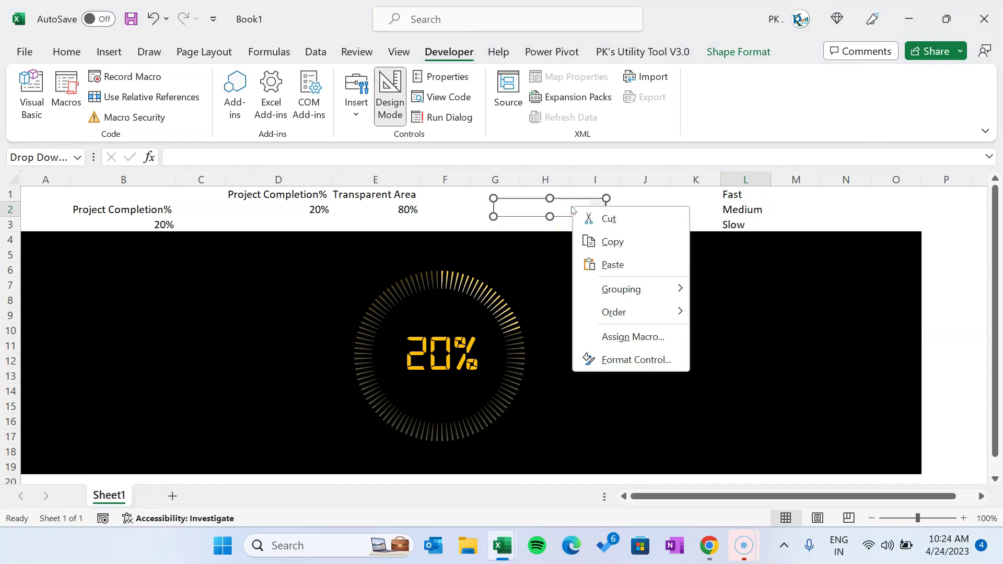
pyautogui.click(630, 360)
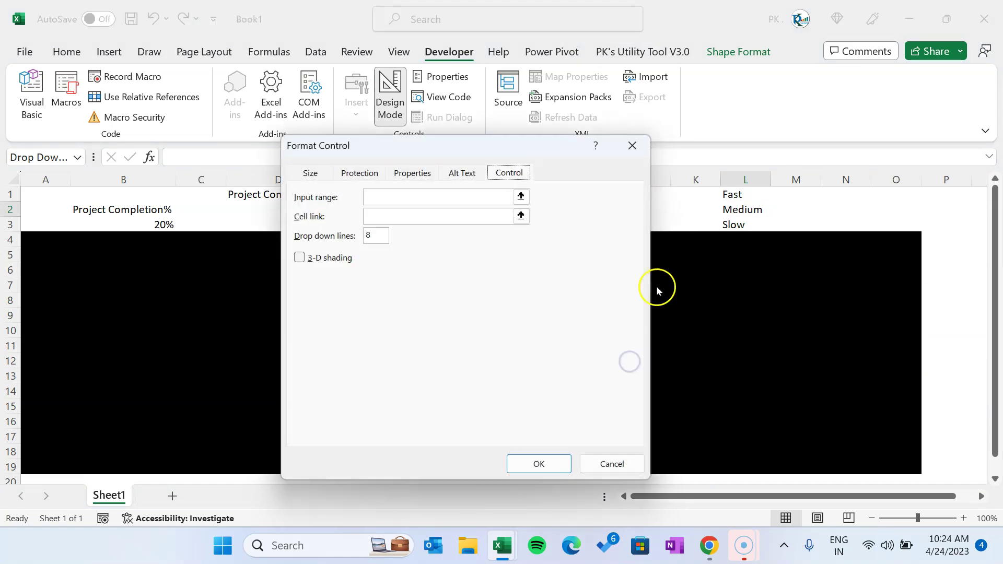
pyautogui.click(390, 196)
pyautogui.moveTo(742, 196); pyautogui.dragTo(735, 225)
pyautogui.click(417, 216)
pyautogui.click(798, 199)
pyautogui.click(539, 464)
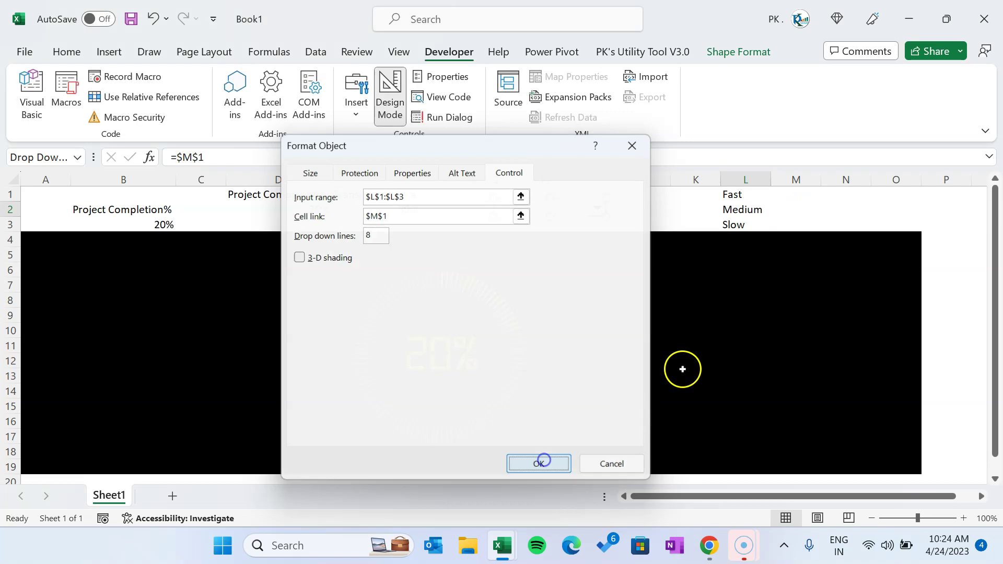
# Step: Test the drop-down by choosing Fast and checking the linked value in M1
pyautogui.click(695, 330)
pyautogui.click(595, 208)
pyautogui.click(550, 224)
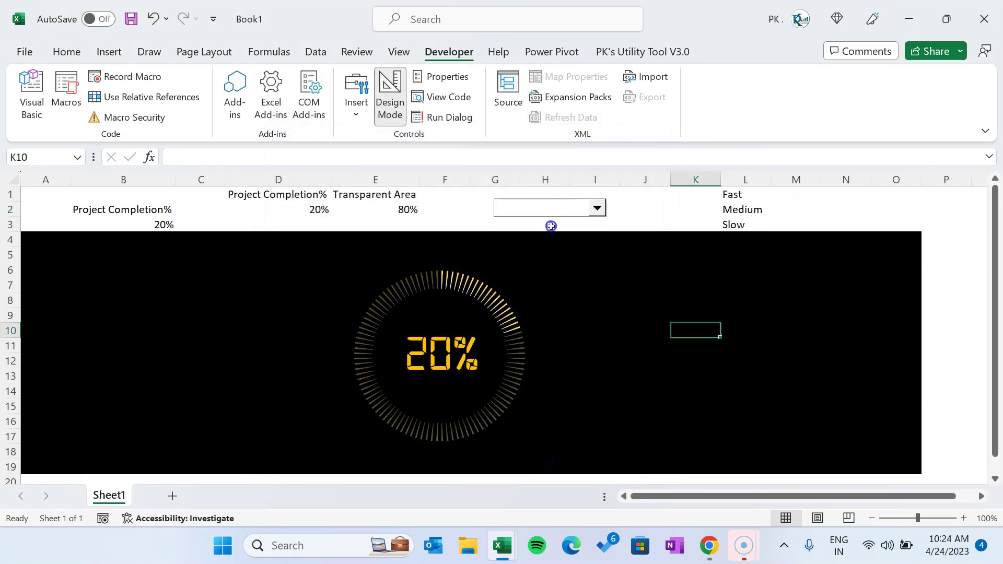
pyautogui.click(807, 197)
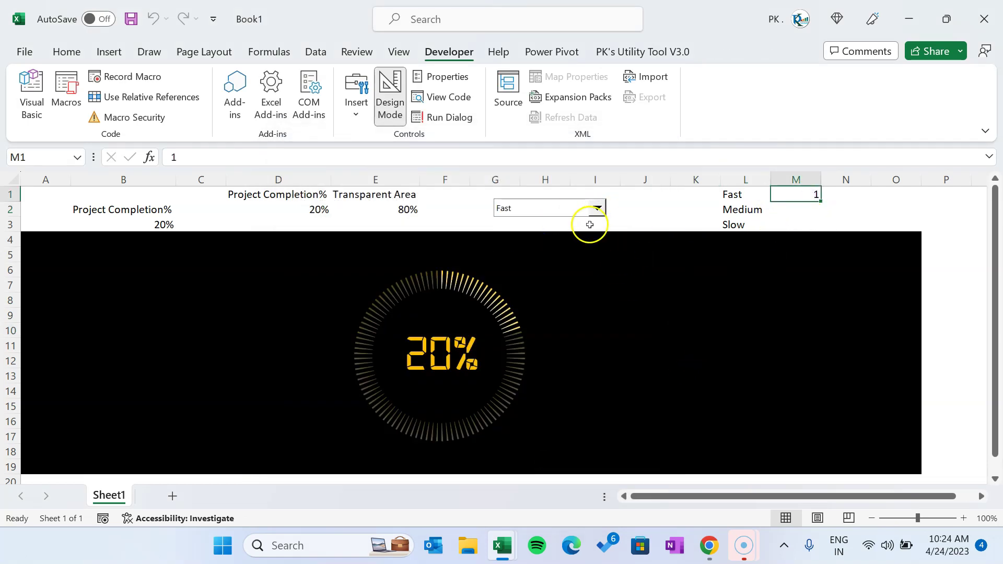
pyautogui.click(597, 208)
# Step: Try the Medium and Slow options in the speed drop-down
pyautogui.click(554, 234)
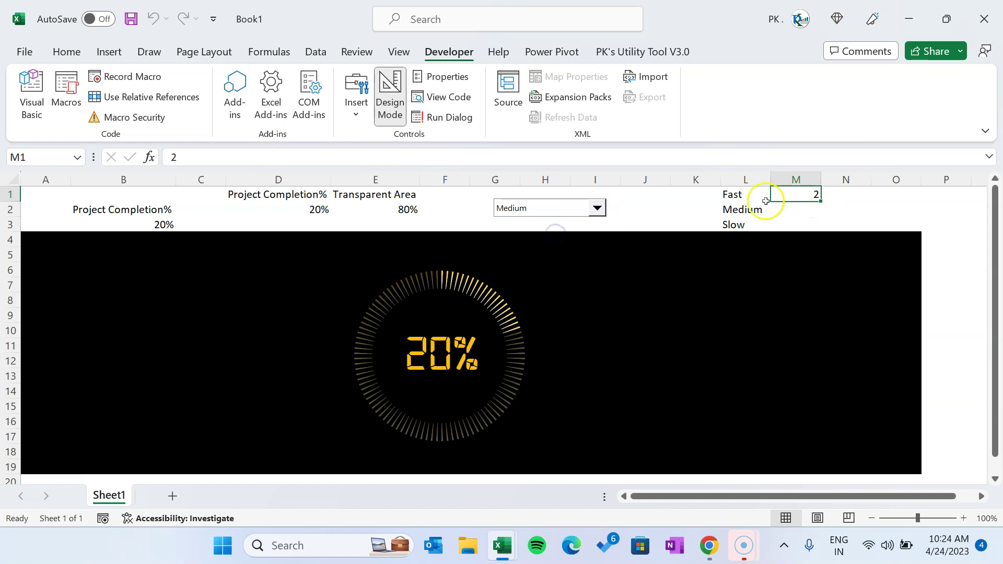
pyautogui.click(596, 208)
pyautogui.click(534, 241)
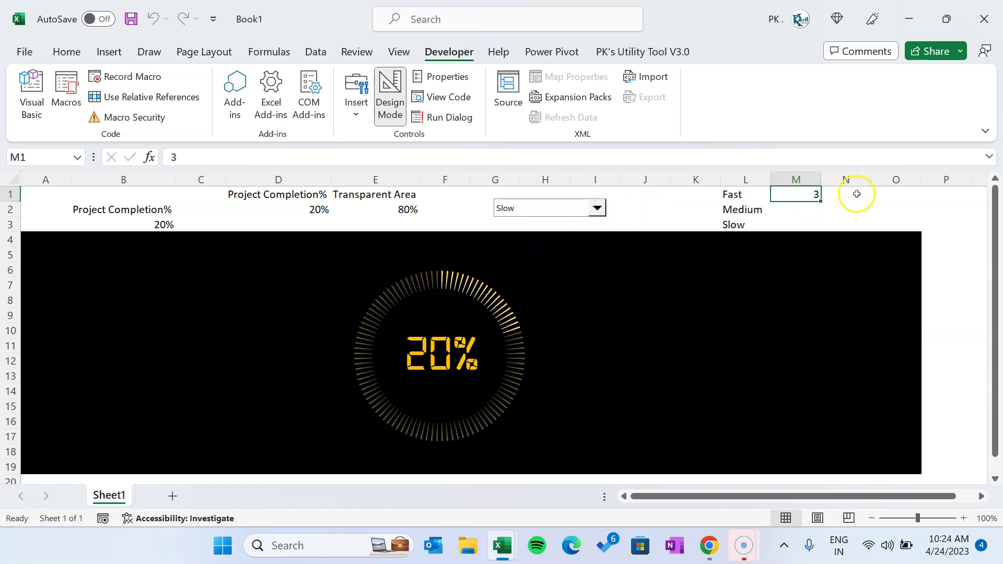
# Step: Enter =INDEX(L:L,M1) in N1 to show the chosen speed's name
pyautogui.click(855, 194)
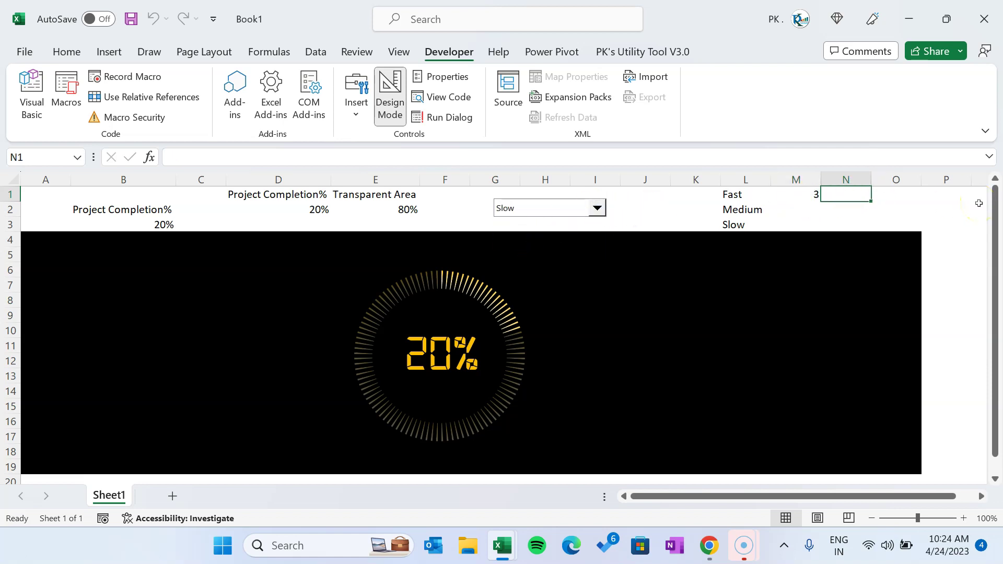
pyautogui.write('=in')
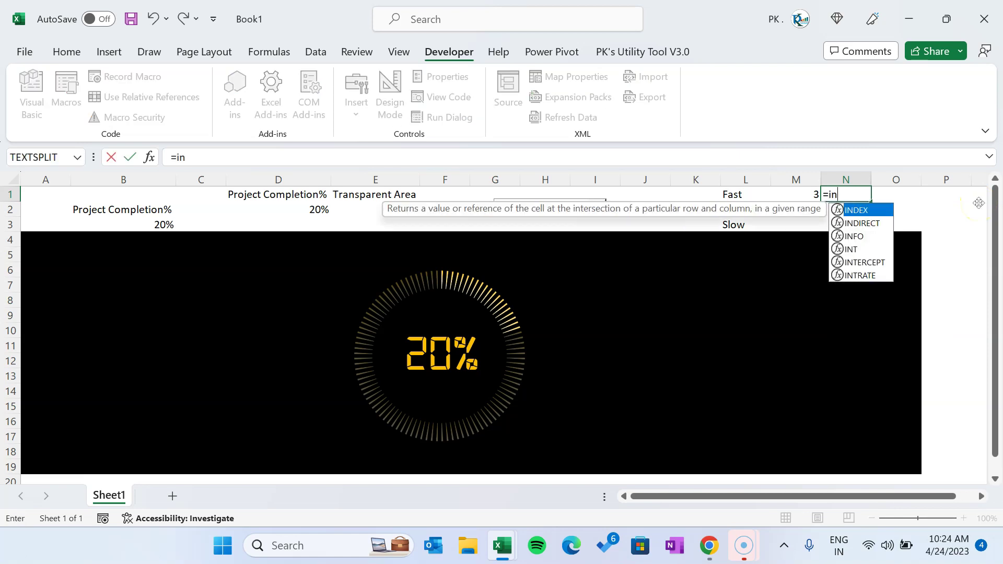
pyautogui.press('Tab')
pyautogui.press('Left')
pyautogui.press('Left')
pyautogui.hotkey('ctrl', 'space')
pyautogui.write(',')
pyautogui.press('Left')
pyautogui.press('Return')
pyautogui.press('Up')
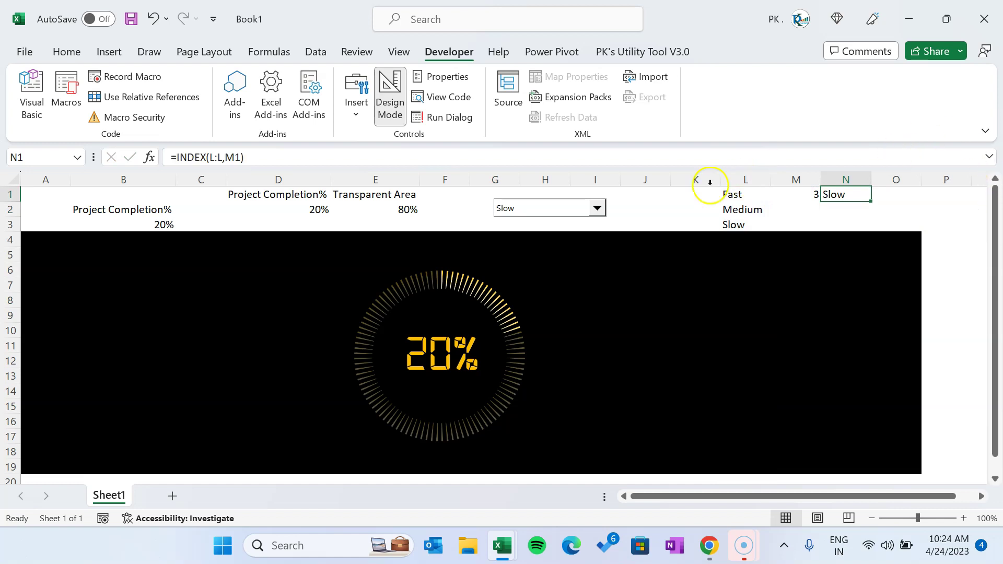
# Step: Switch the speed drop-down from Fast to Medium so N1 reads Medium
pyautogui.click(598, 208)
pyautogui.click(538, 222)
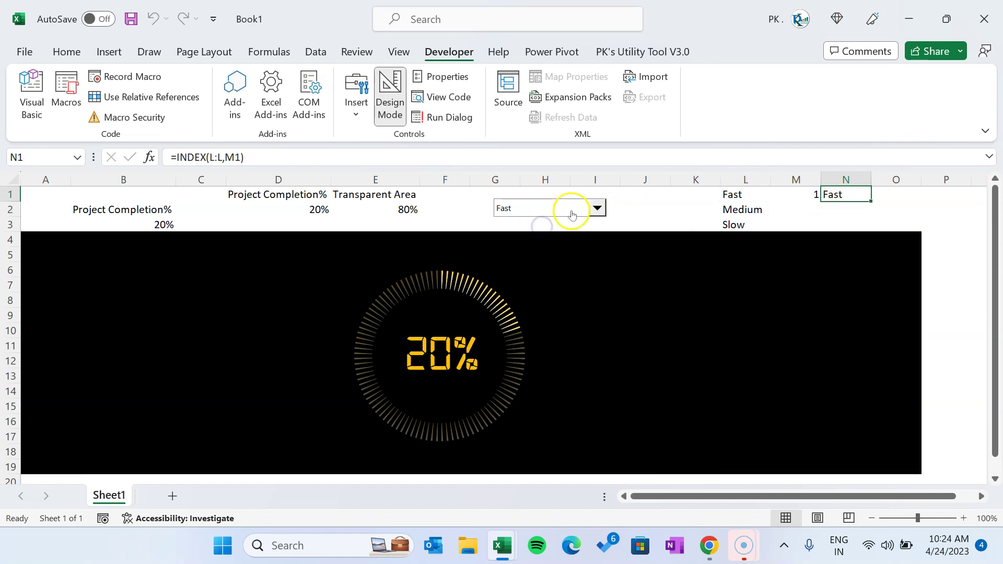
pyautogui.click(595, 208)
pyautogui.click(551, 234)
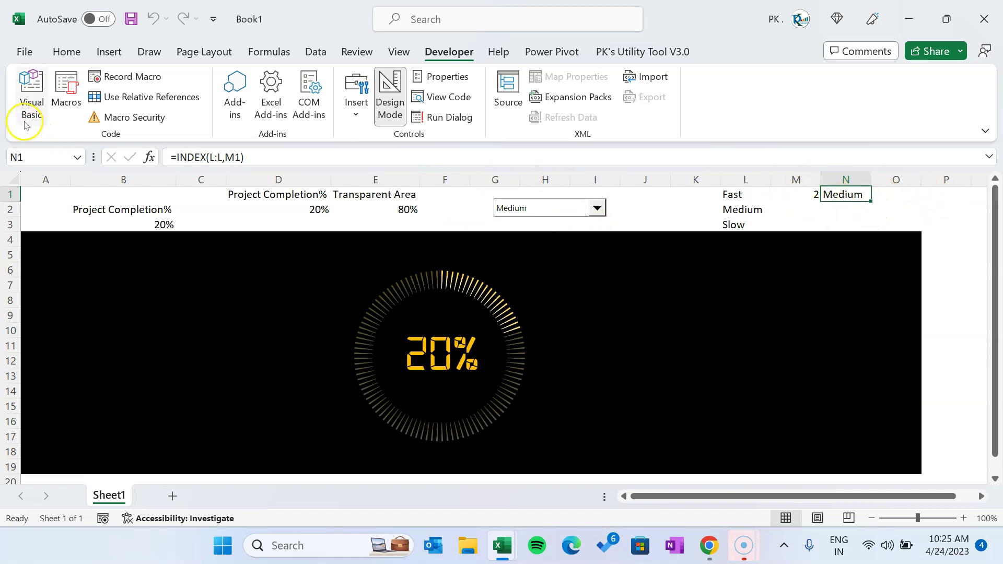
pyautogui.click(30, 102)
# Step: Point the Fast check at N1 and review the 200, 500 and 1000 Speed_Value settings
pyautogui.click(564, 222)
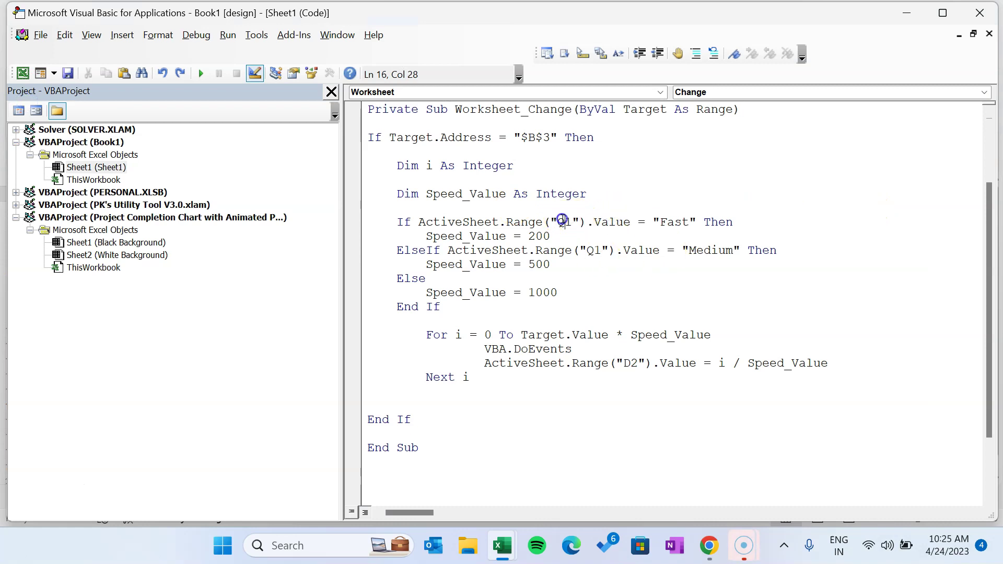
pyautogui.write('N')
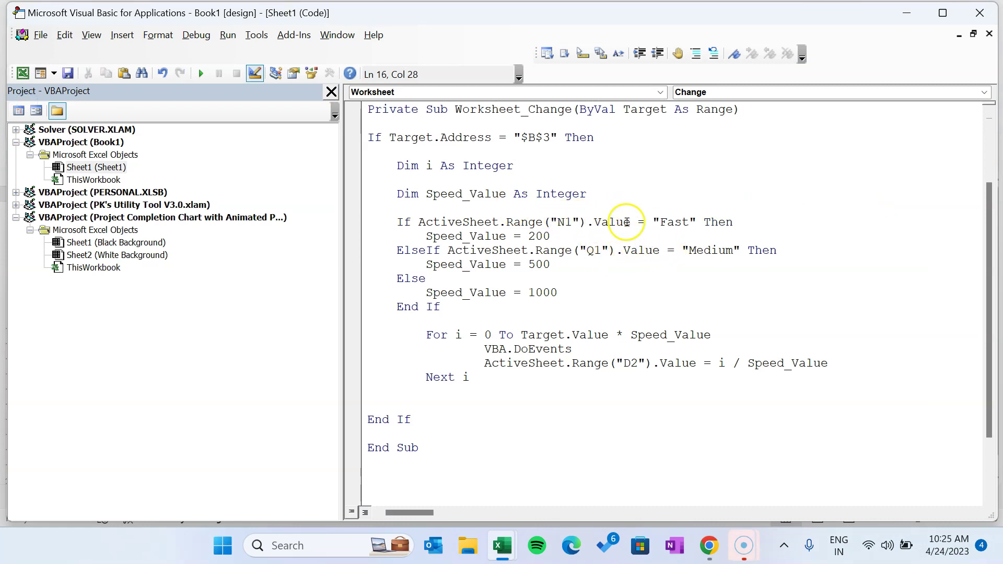
pyautogui.doubleClick(674, 222)
pyautogui.click(454, 236)
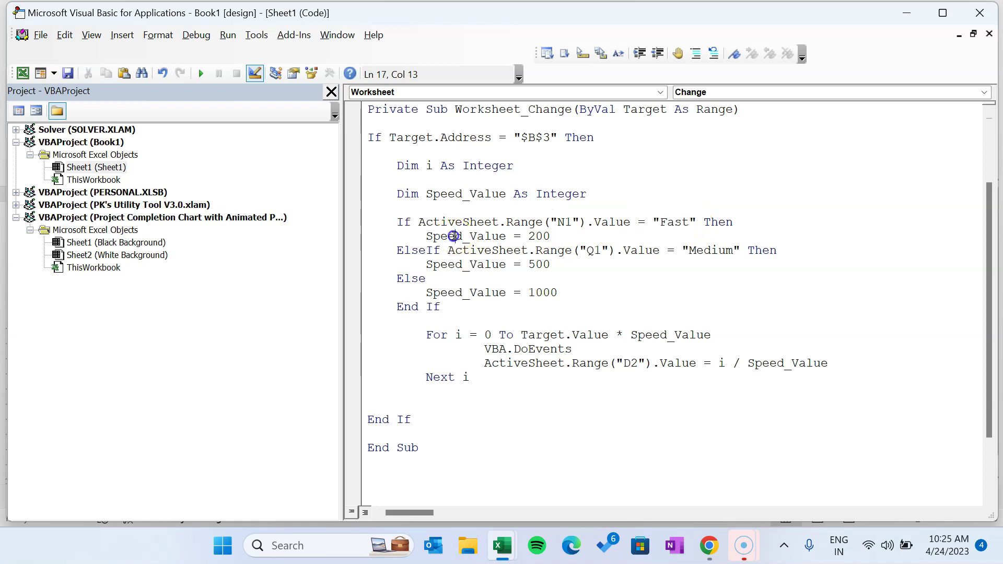
pyautogui.doubleClick(454, 236)
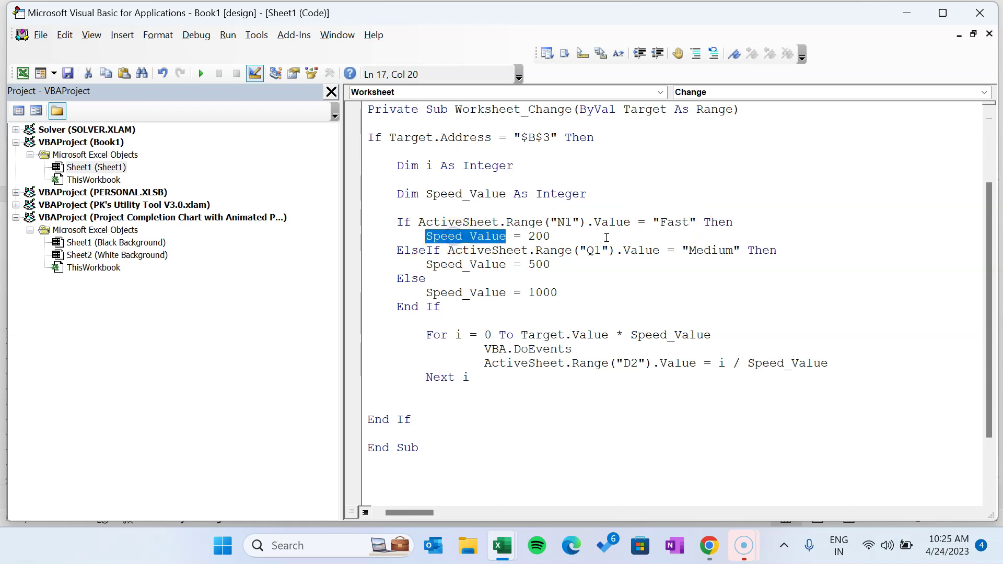
pyautogui.click(543, 235)
pyautogui.click(500, 252)
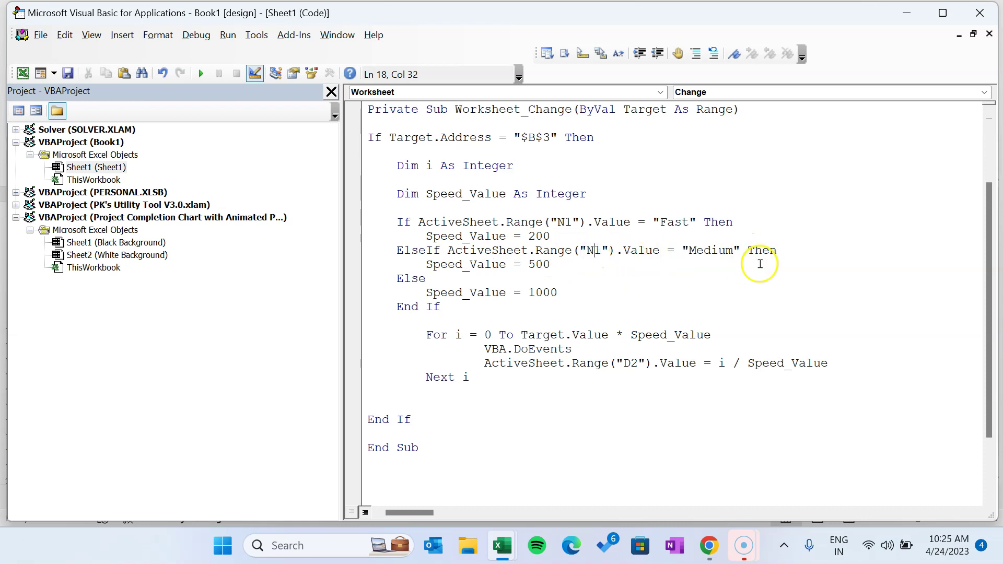
pyautogui.doubleClick(711, 251)
pyautogui.click(518, 264)
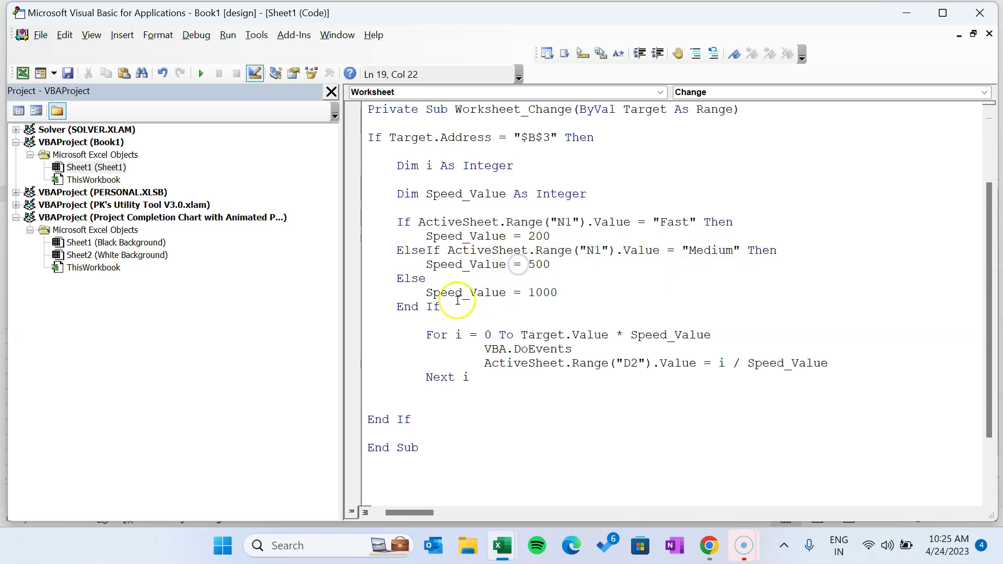
pyautogui.doubleClick(543, 293)
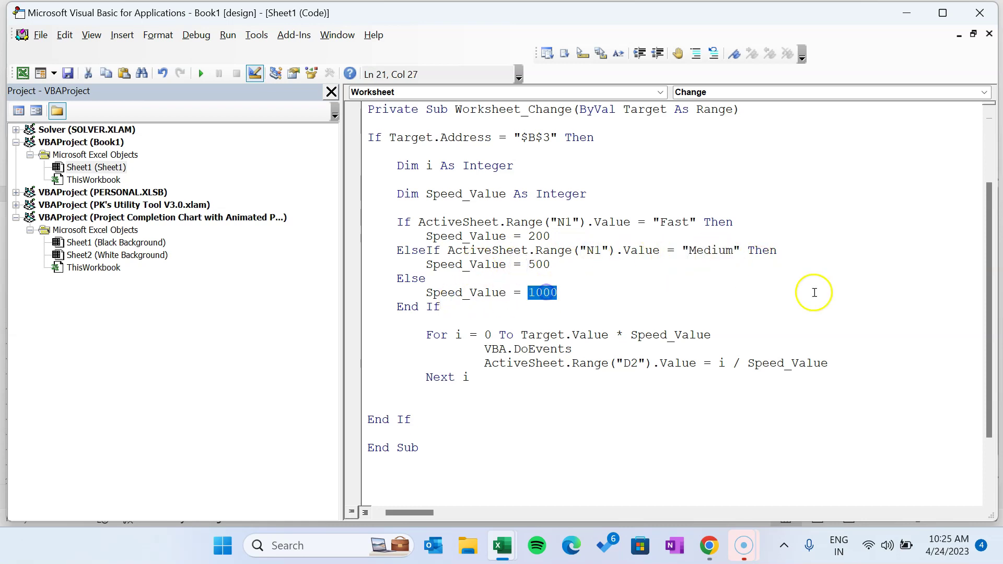
pyautogui.click(590, 291)
pyautogui.click(530, 235)
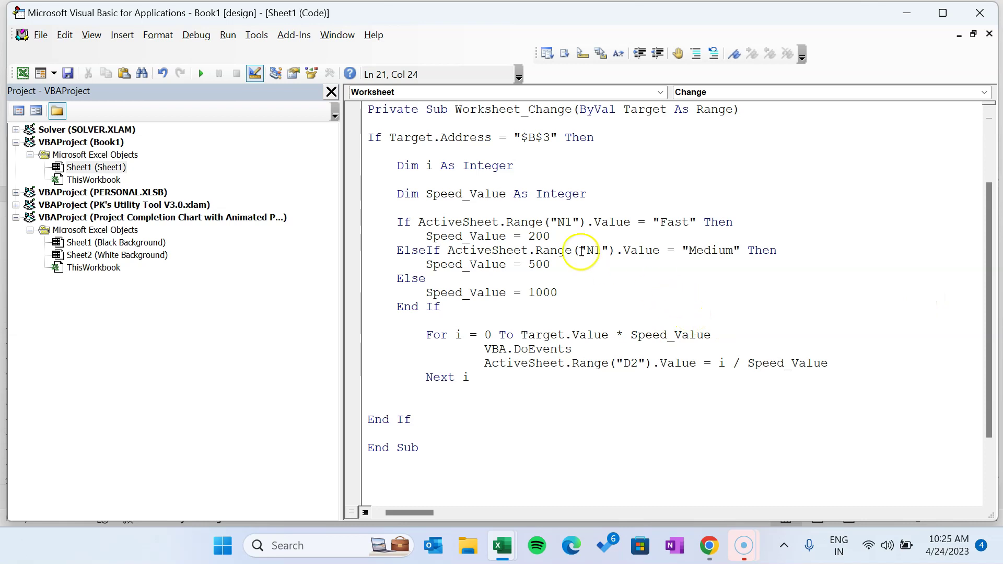
# Step: Walk through the animation loop running from 0 to the Target percentage in B3
pyautogui.moveTo(440, 335); pyautogui.dragTo(730, 377)
pyautogui.click(649, 336)
pyautogui.doubleClick(488, 335)
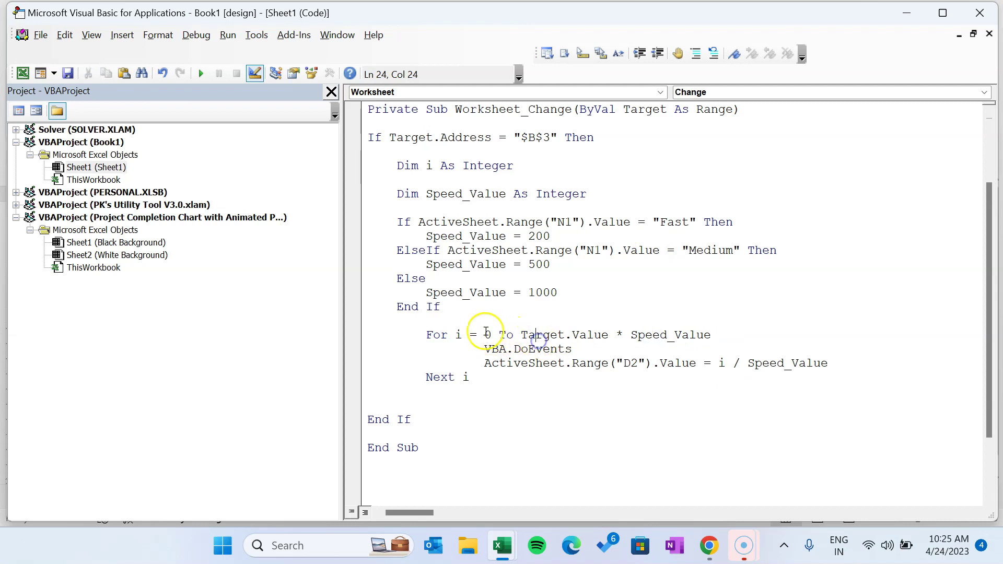
pyautogui.moveTo(565, 334); pyautogui.dragTo(608, 335)
pyautogui.hotkey('alt', 'F11')
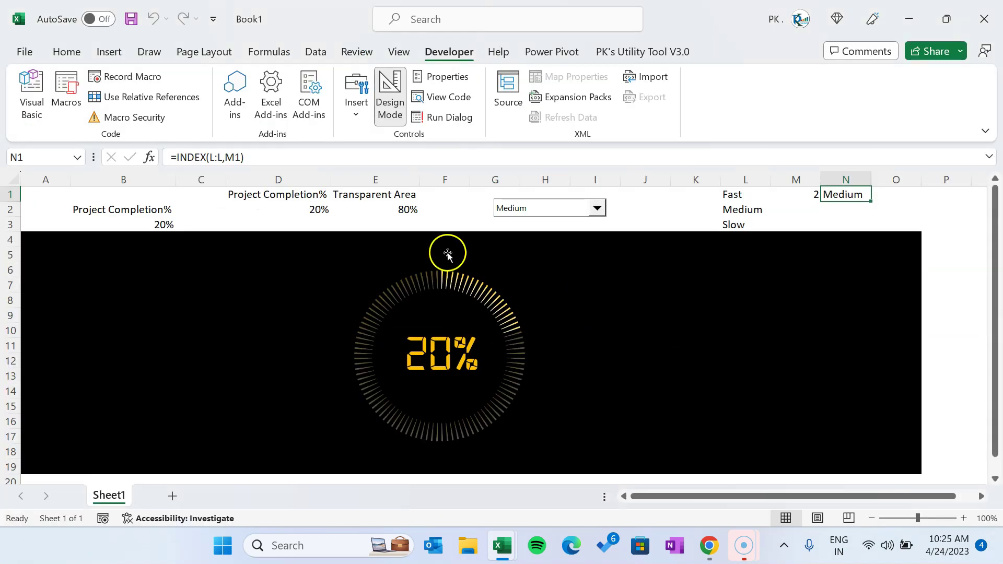
pyautogui.click(159, 221)
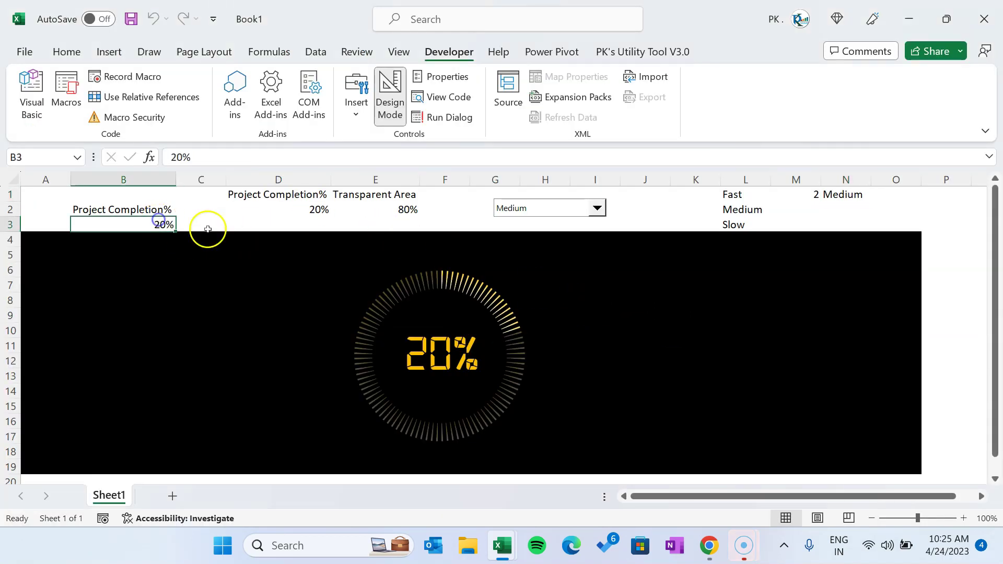
pyautogui.click(30, 91)
# Step: Explain how Speed_Value scales the loop limit and VBA.DoEvents refreshes the display
pyautogui.doubleClick(639, 335)
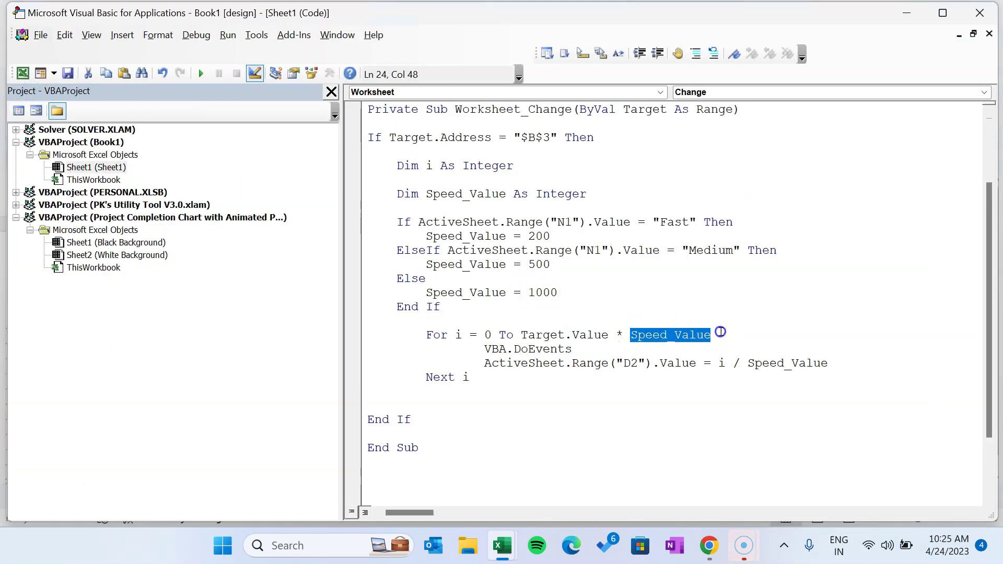
pyautogui.click(541, 235)
pyautogui.click(676, 222)
pyautogui.click(542, 235)
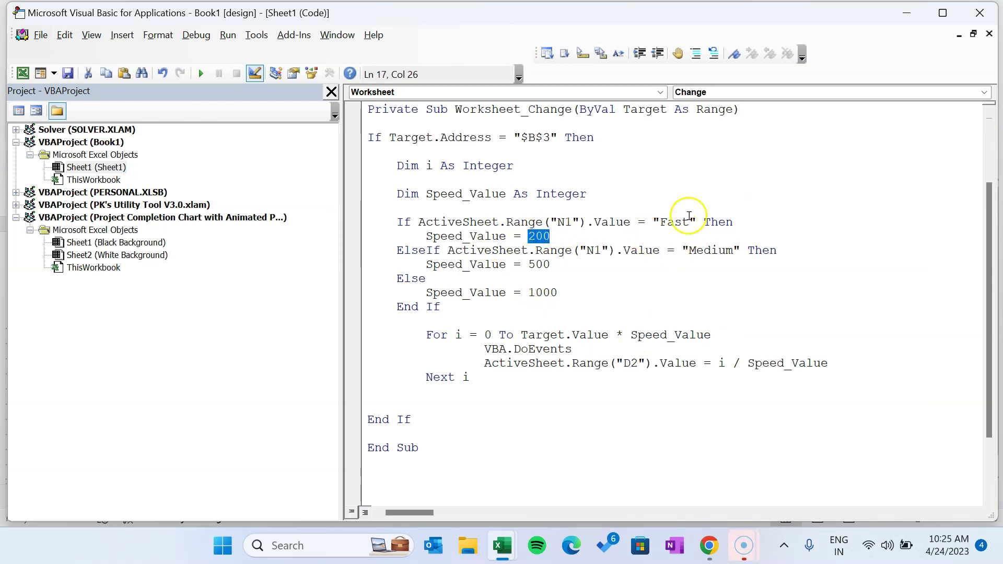
pyautogui.doubleClick(546, 293)
pyautogui.moveTo(630, 335); pyautogui.dragTo(738, 336)
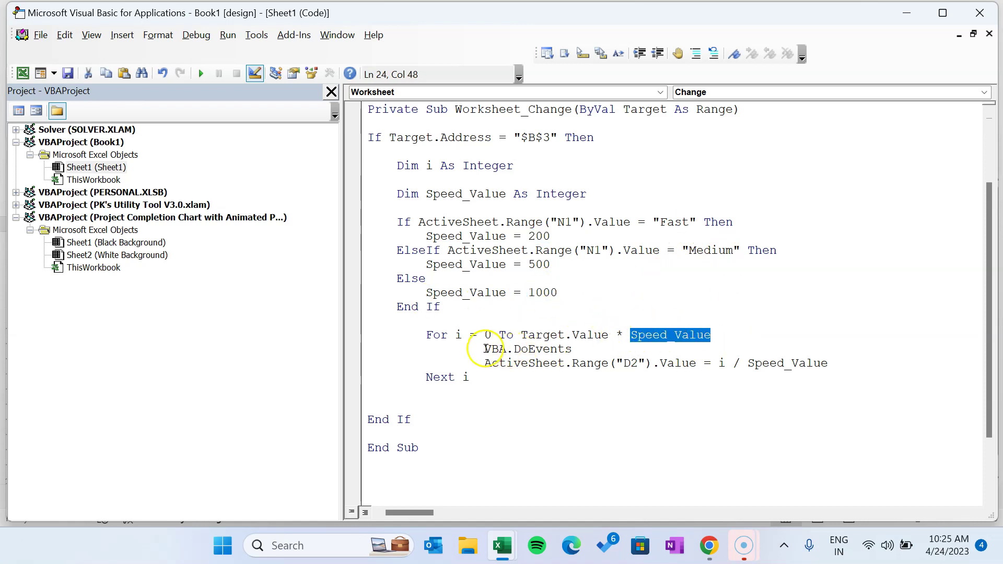
pyautogui.moveTo(485, 349); pyautogui.dragTo(585, 344)
pyautogui.moveTo(536, 363); pyautogui.dragTo(652, 364)
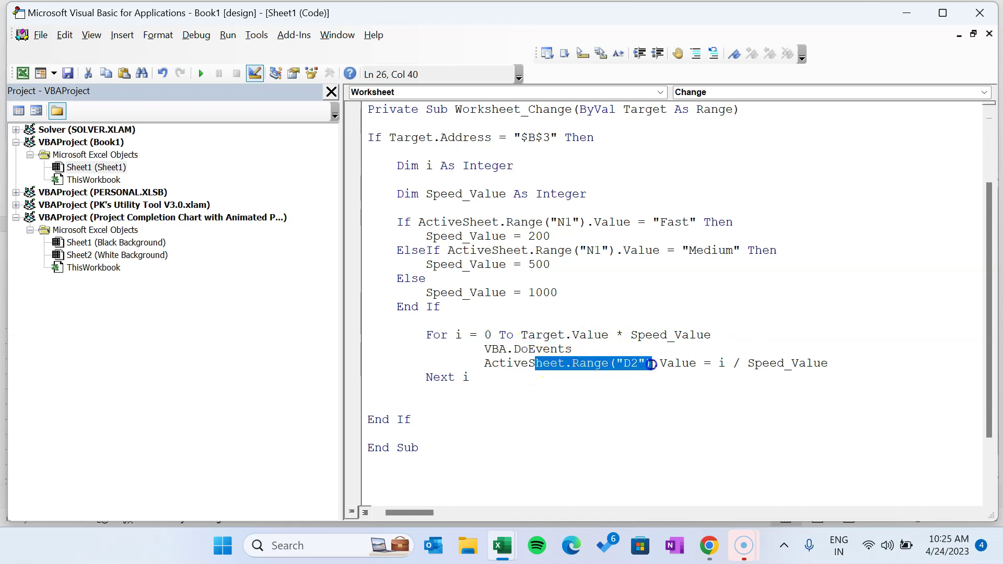
# Step: Show D2 feeding the chart and its value calculation divided by Speed_Value
pyautogui.click(717, 369)
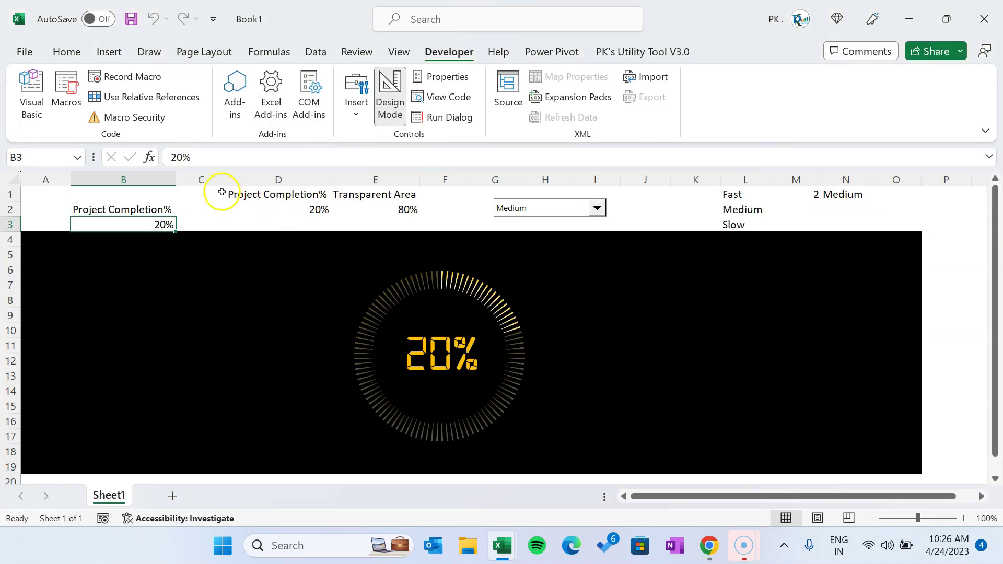
pyautogui.click(311, 211)
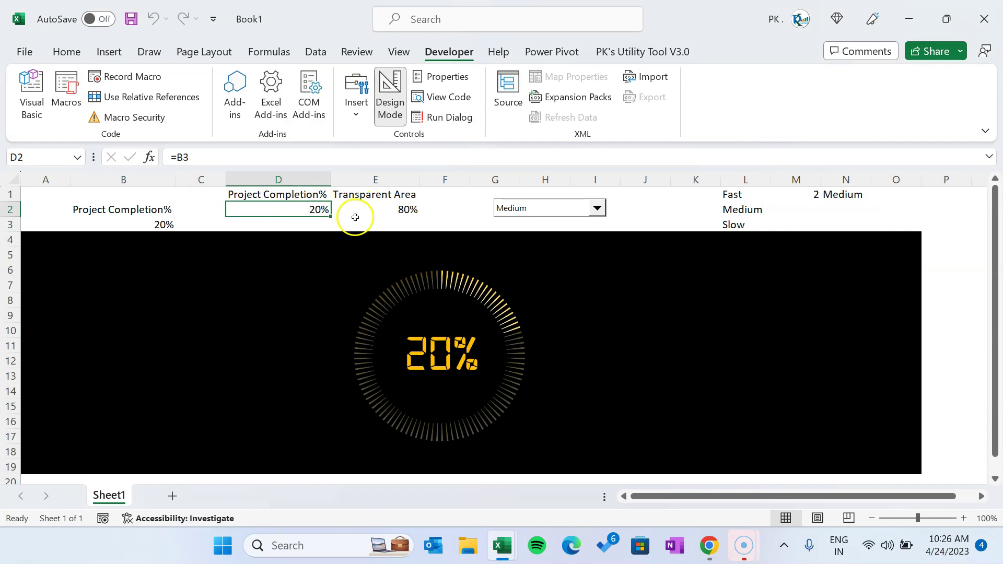
pyautogui.click(32, 92)
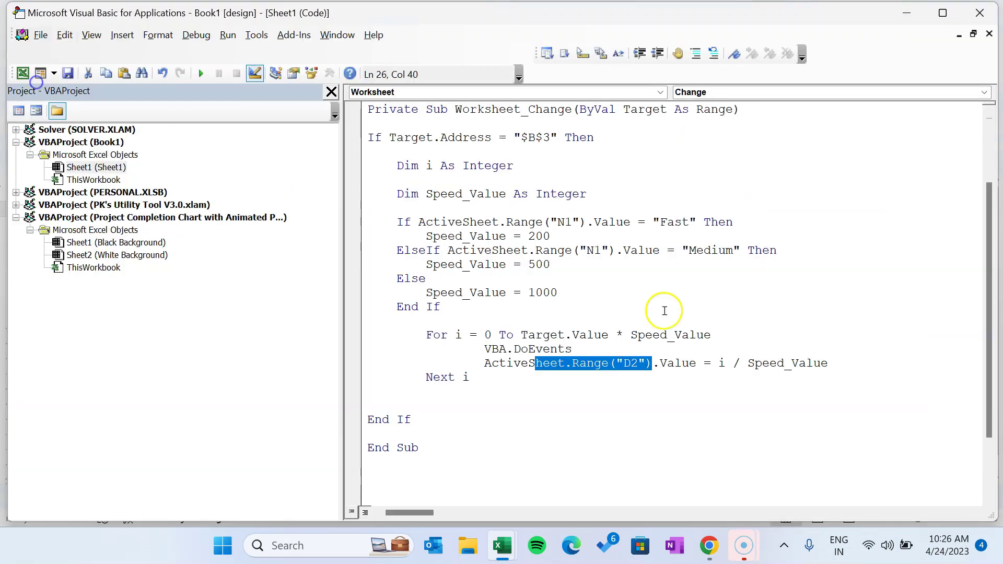
pyautogui.click(723, 362)
pyautogui.moveTo(761, 363); pyautogui.dragTo(852, 362)
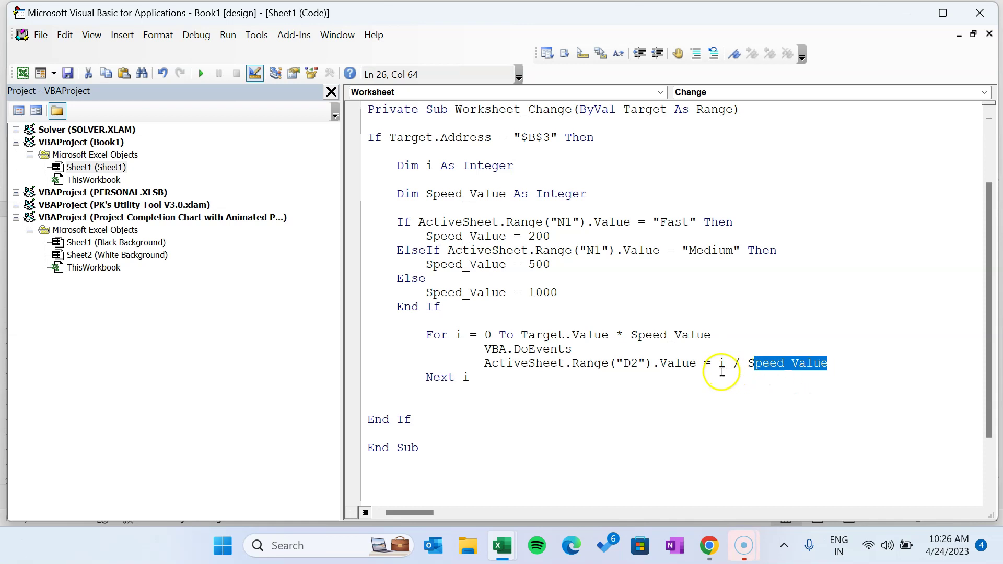
pyautogui.moveTo(586, 362); pyautogui.dragTo(866, 363)
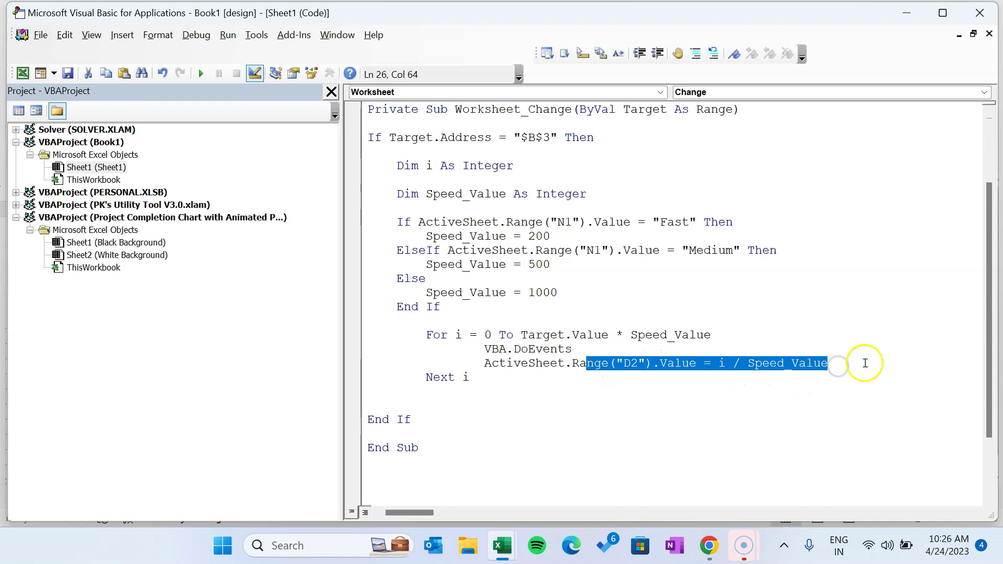
pyautogui.moveTo(482, 349); pyautogui.dragTo(578, 350)
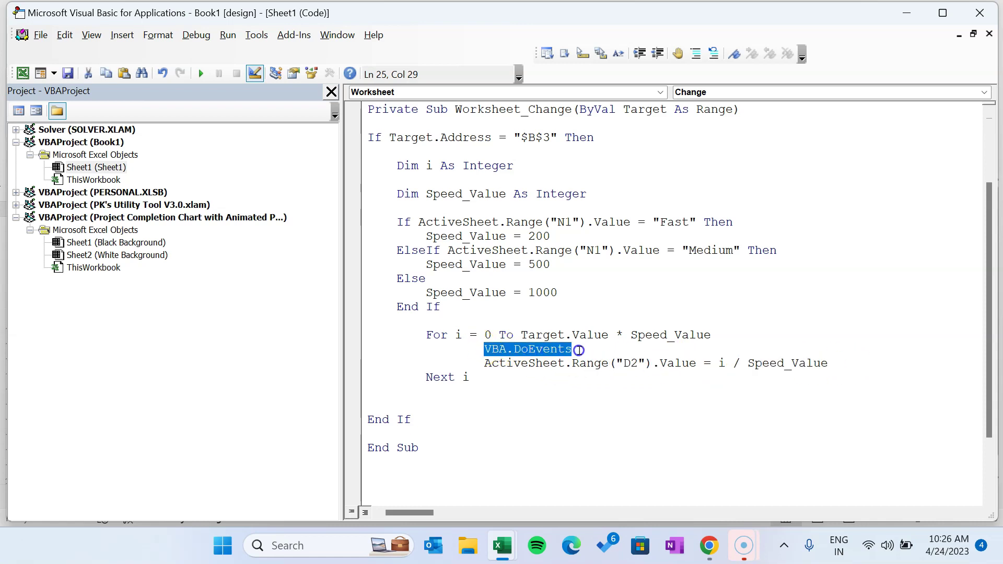
pyautogui.click(586, 350)
# Step: Delete the extra End Sub line and the duplicate procedure header
pyautogui.scroll(-2, 595, 314)
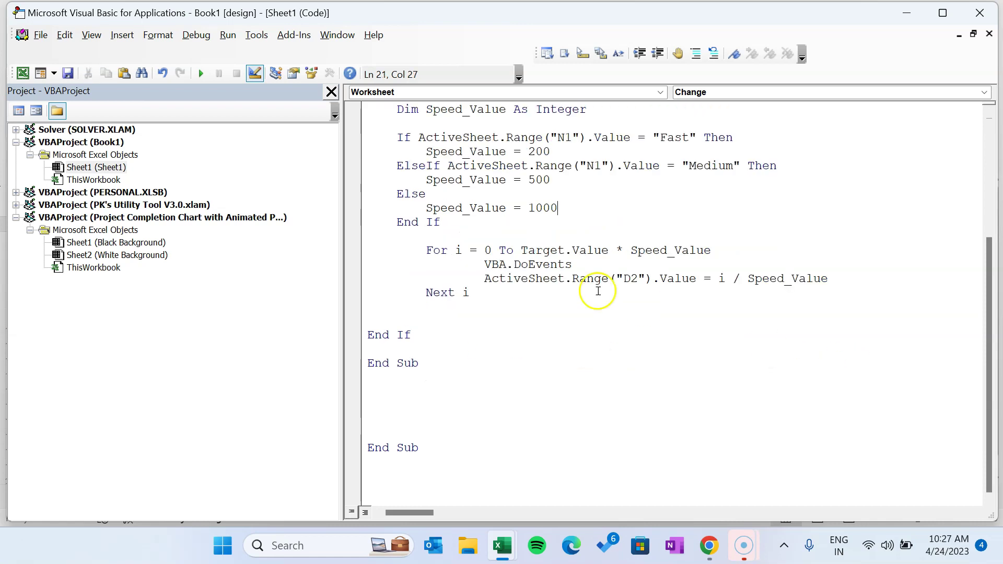
pyautogui.moveTo(445, 363); pyautogui.dragTo(360, 363)
pyautogui.press('Delete')
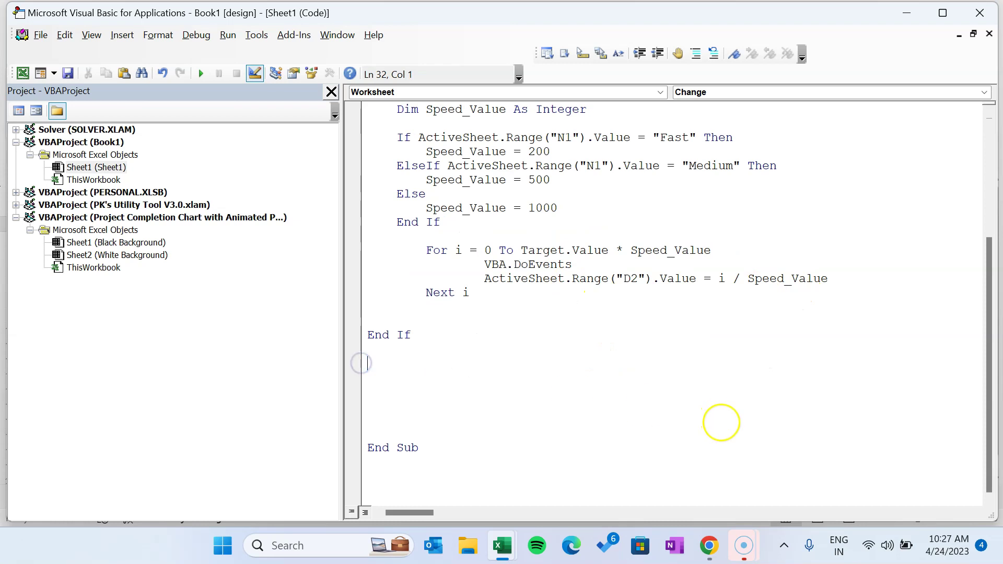
pyautogui.scroll(4, 721, 417)
pyautogui.moveTo(784, 212); pyautogui.dragTo(361, 168)
pyautogui.press('Delete')
pyautogui.scroll(-3, 574, 284)
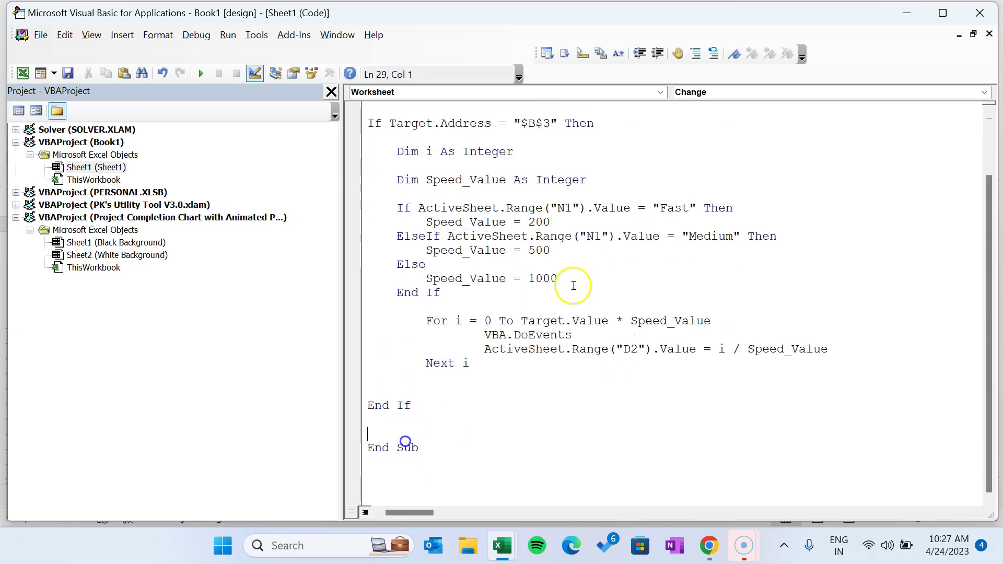
pyautogui.hotkey('alt', 'F11')
# Step: Enter 30% and then 70% as the project completion in B3
pyautogui.write('30')
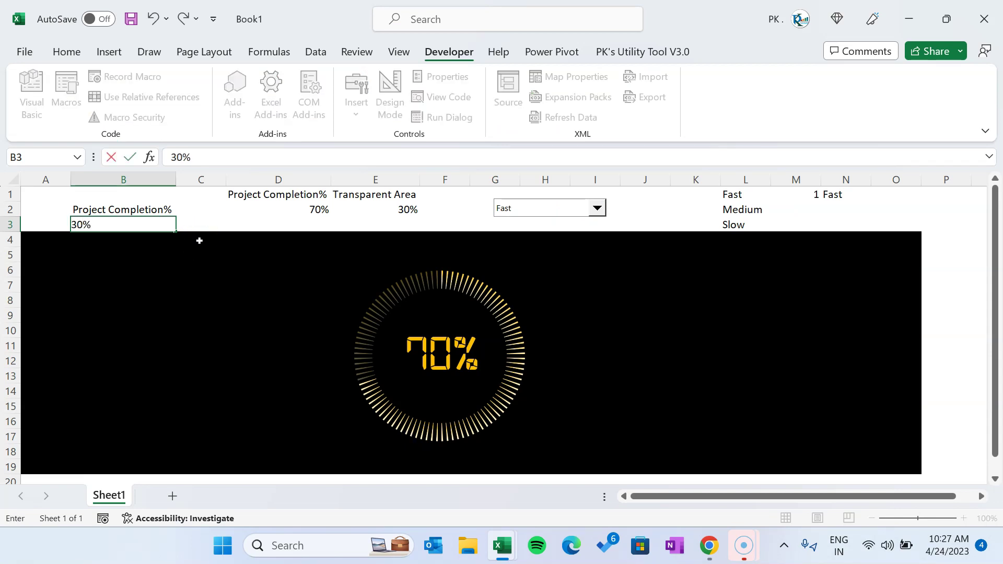
pyautogui.write('0')
pyautogui.press('Return')
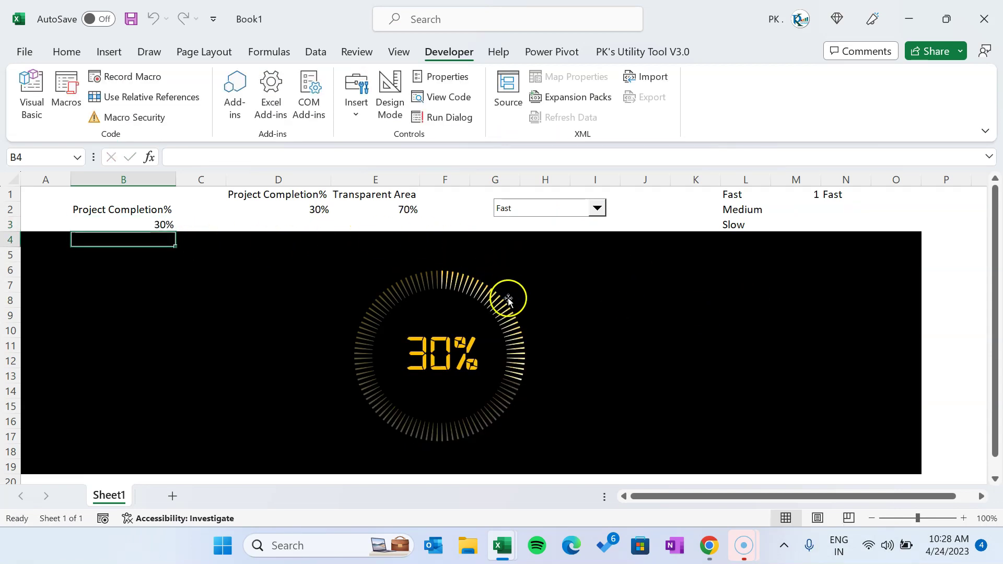
pyautogui.click(135, 220)
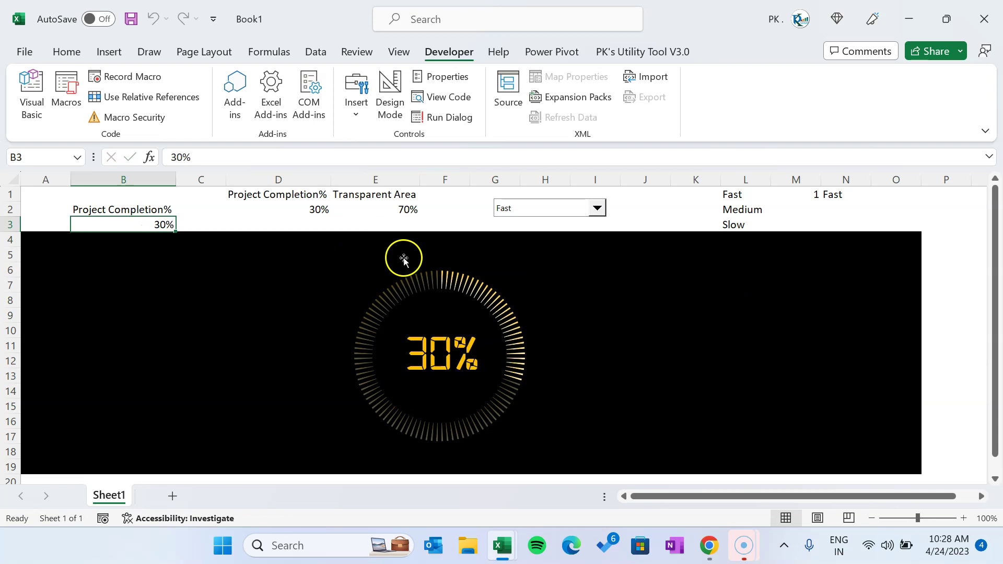
pyautogui.write('70')
pyautogui.press('Return')
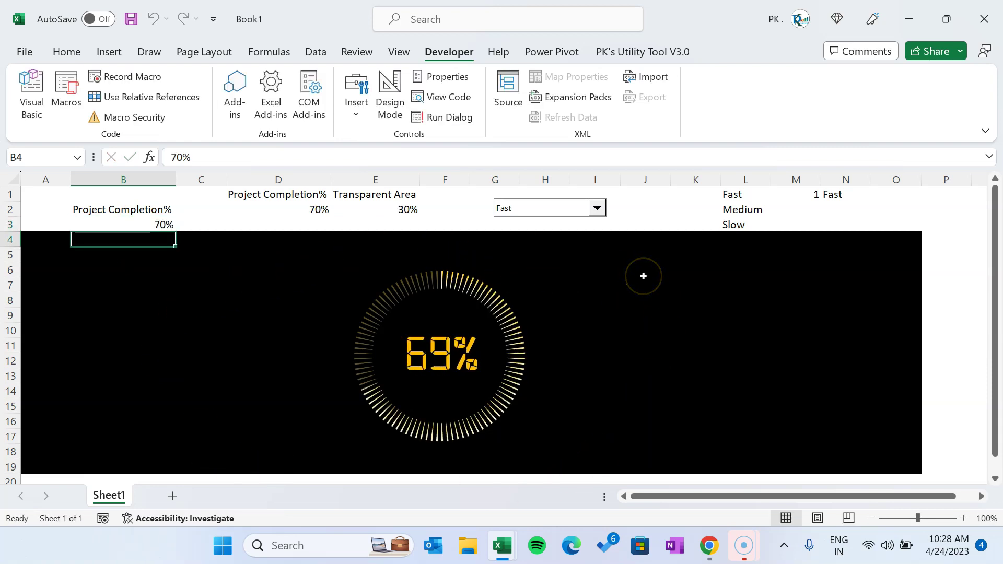
# Step: Set the animation speed to Slow and enter 15% as the project completion
pyautogui.click(572, 209)
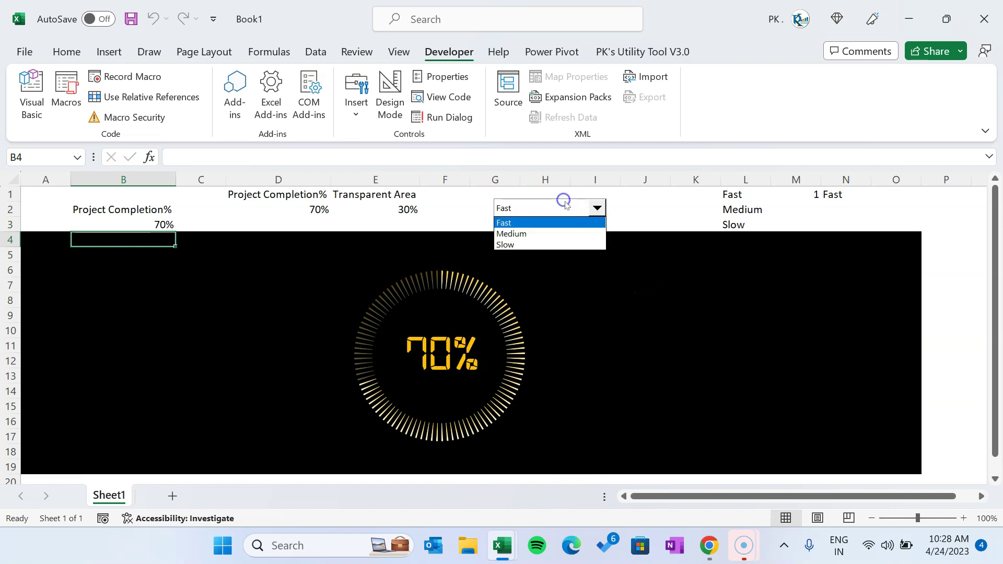
pyautogui.click(535, 245)
pyautogui.click(162, 225)
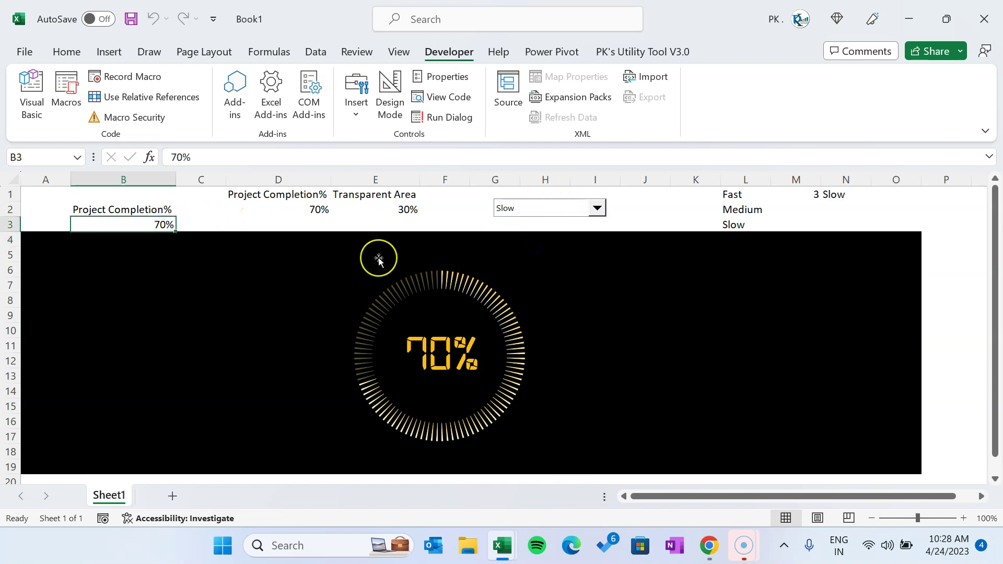
pyautogui.write('15')
pyautogui.press('Return')
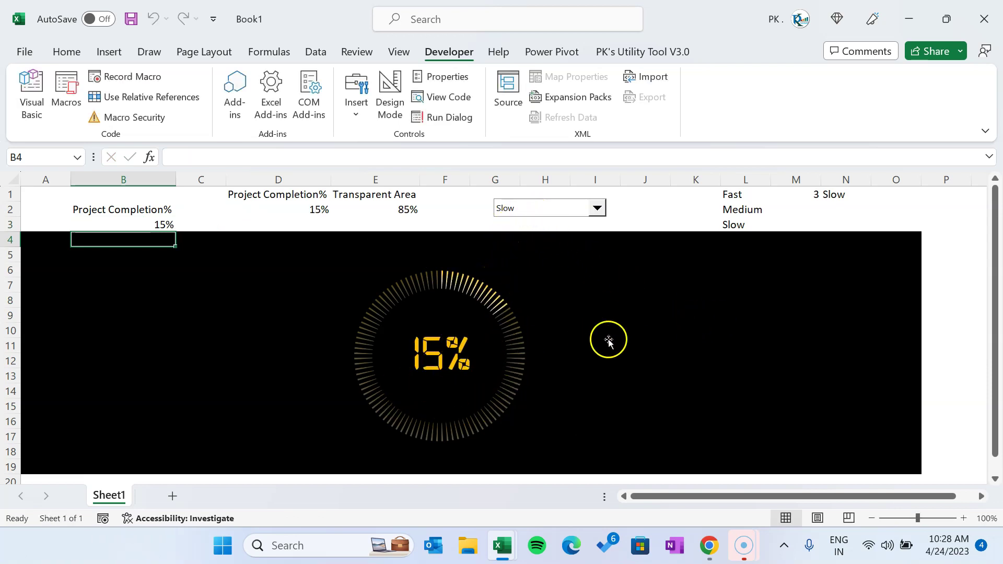
# Step: Open the sheet's VBA code and select the Slow Speed_Value of 1000
pyautogui.click(32, 99)
pyautogui.click(534, 347)
pyautogui.doubleClick(534, 347)
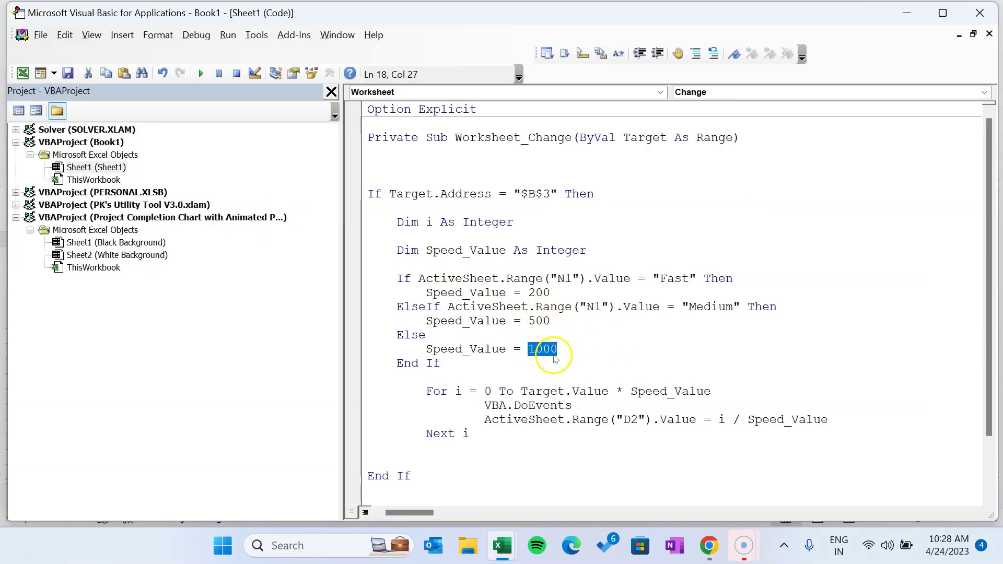
# Step: Review the 500 and 200 Speed_Values and delete the blank line under Private Sub
pyautogui.click(540, 321)
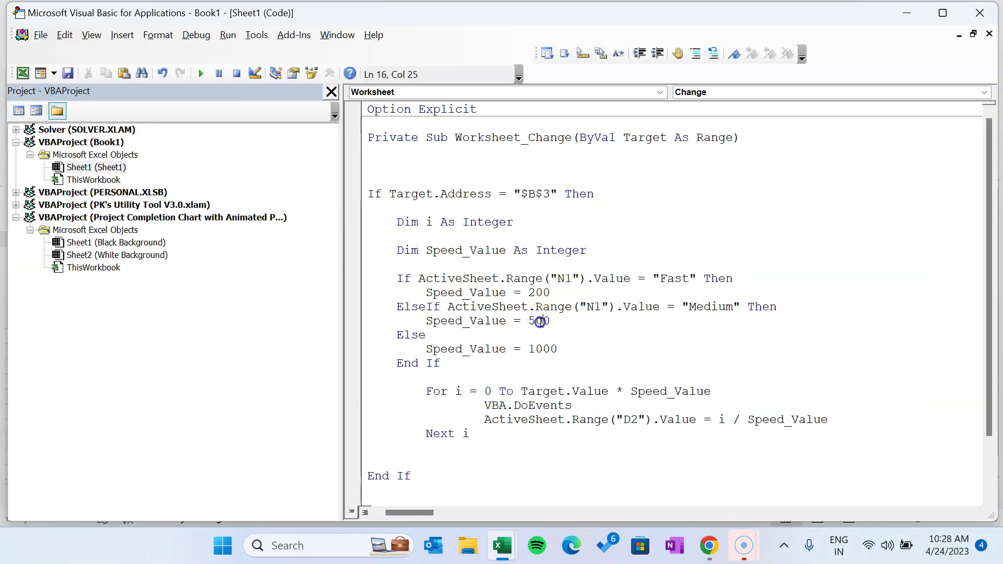
pyautogui.doubleClick(538, 293)
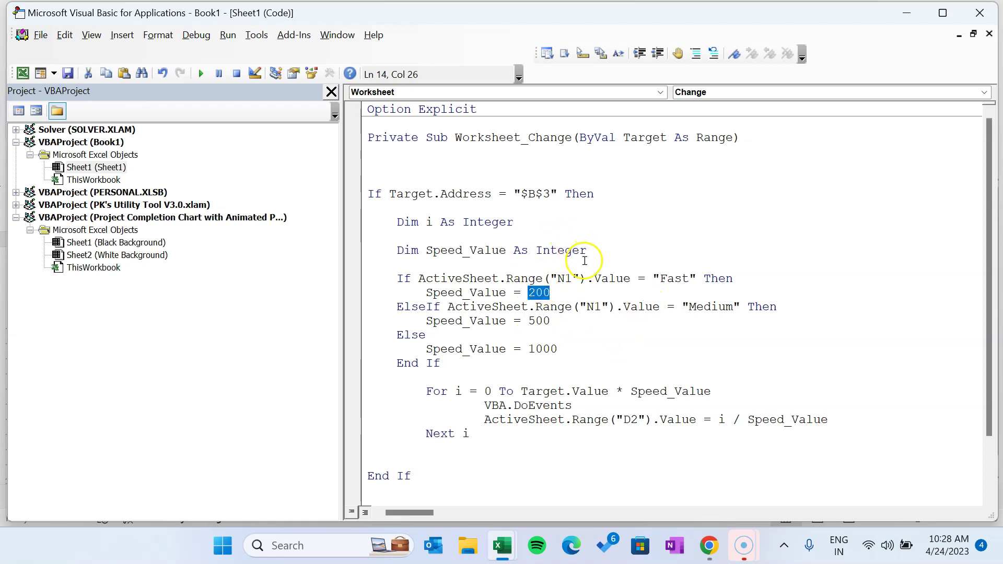
pyautogui.click(456, 156)
pyautogui.press('BackSpace')
# Step: Return from the VBA editor to the Excel worksheet and select cell D5
pyautogui.click(673, 341)
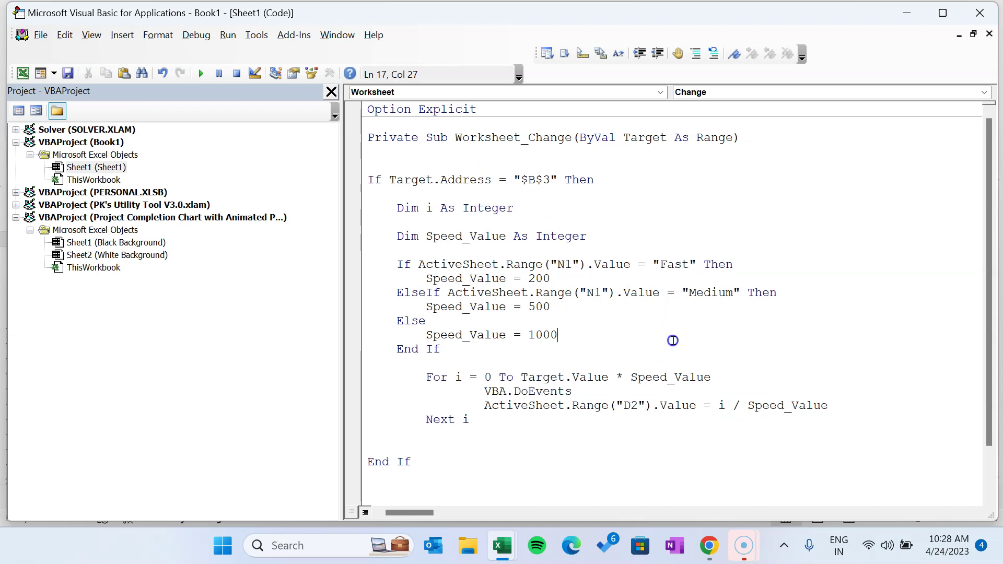
pyautogui.hotkey('alt', 'F11')
pyautogui.click(236, 253)
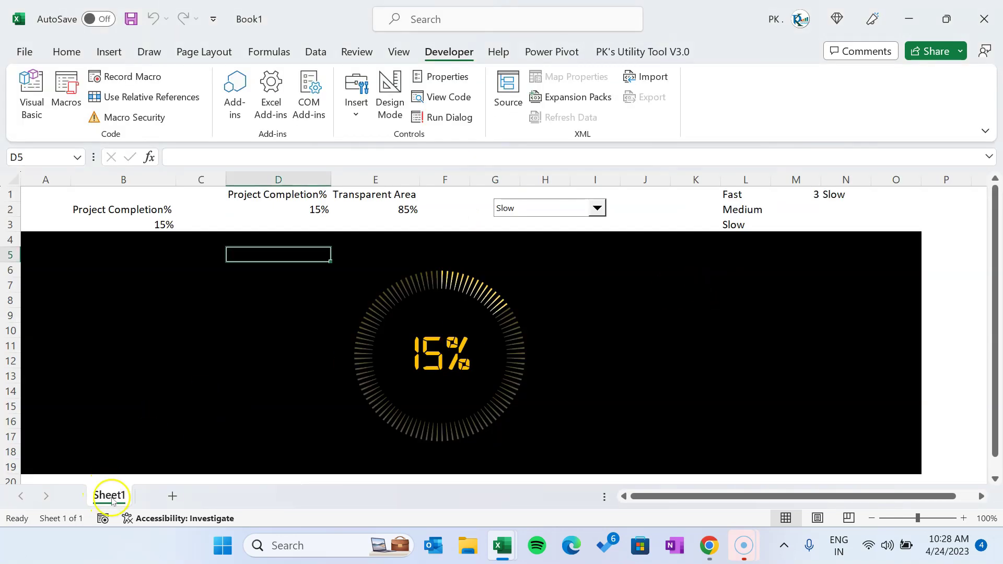
# Step: Duplicate Sheet1 as Sheet1 (2) by Ctrl-dragging its tab
pyautogui.rightClick(117, 502)
pyautogui.click(107, 500)
pyautogui.moveTo(156, 485); pyautogui.dragTo(162, 484)
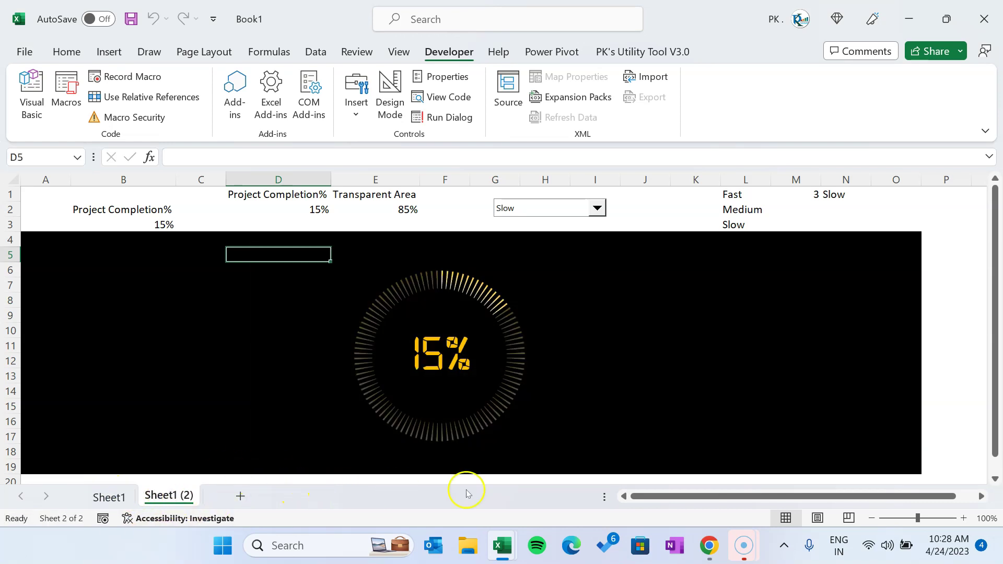
# Step: Set the black background cells A4:O19 to No Fill
pyautogui.click(654, 355)
pyautogui.click(62, 49)
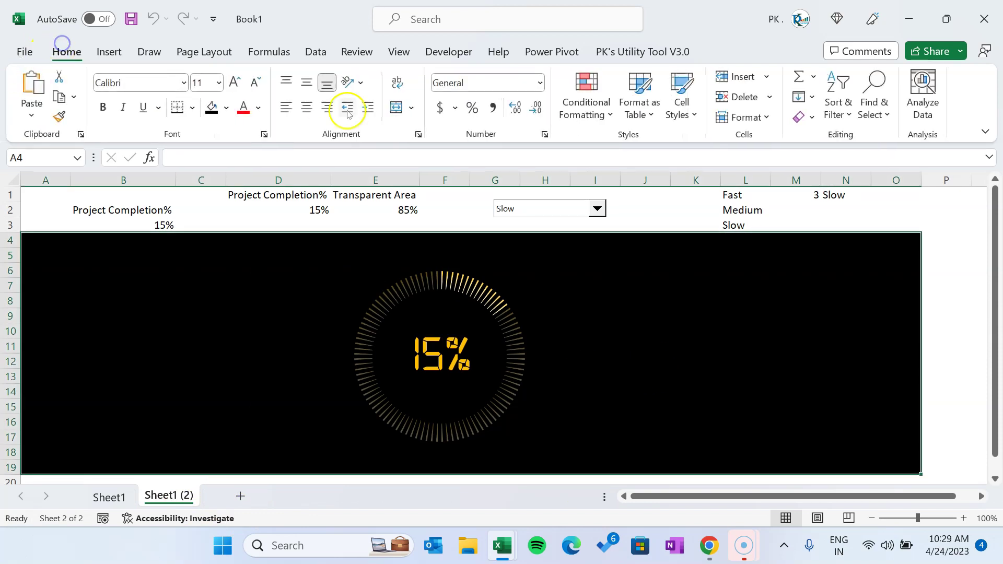
pyautogui.click(226, 108)
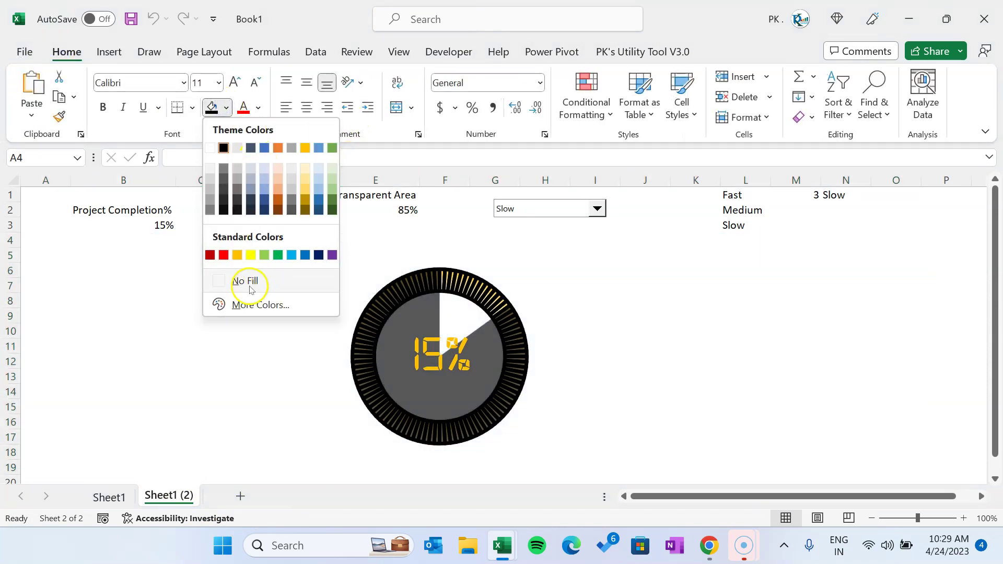
pyautogui.click(243, 281)
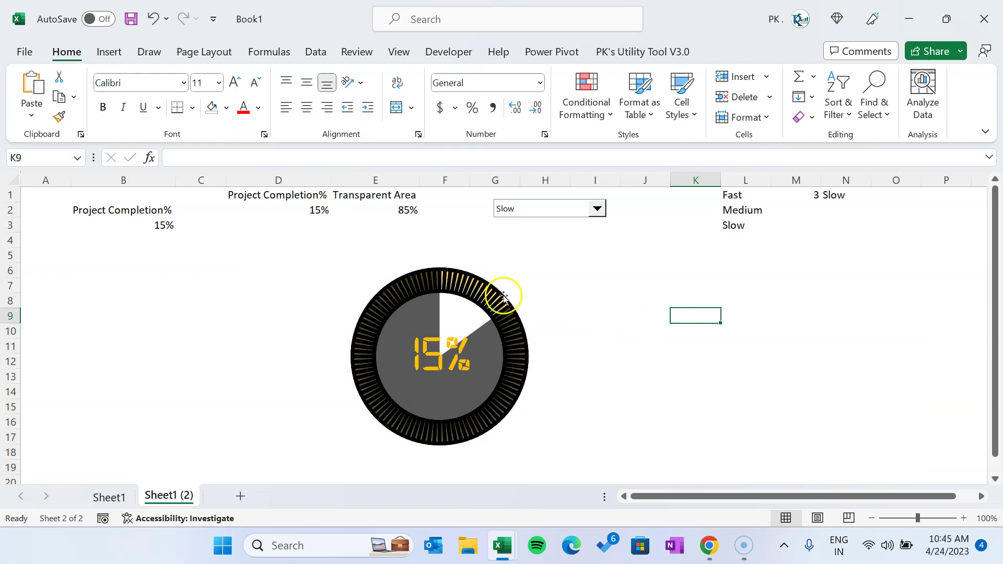
# Step: Open Format Data Series for the gauge pie and set the 15% slice to No fill
pyautogui.click(455, 290)
pyautogui.click(455, 290)
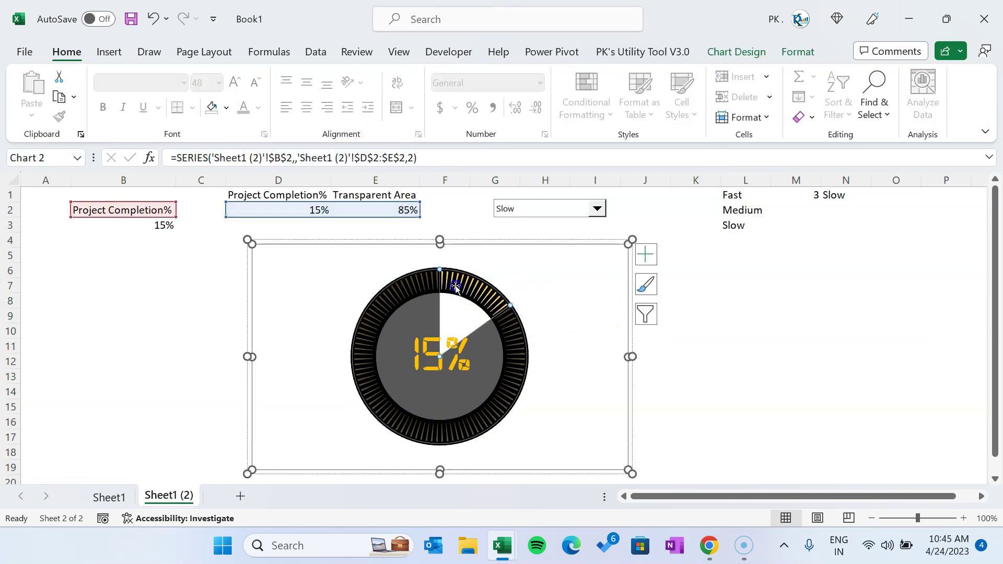
pyautogui.rightClick(459, 289)
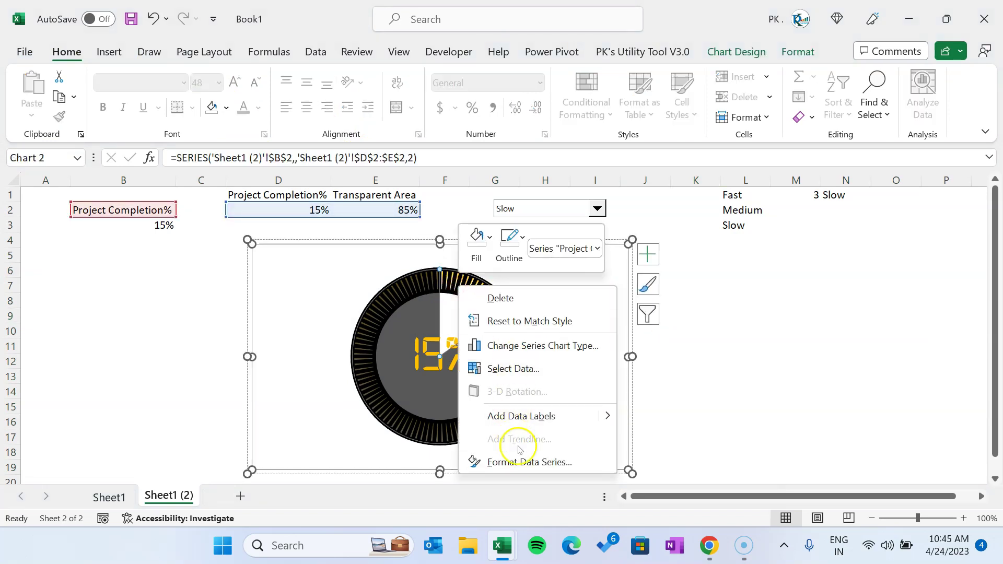
pyautogui.click(516, 461)
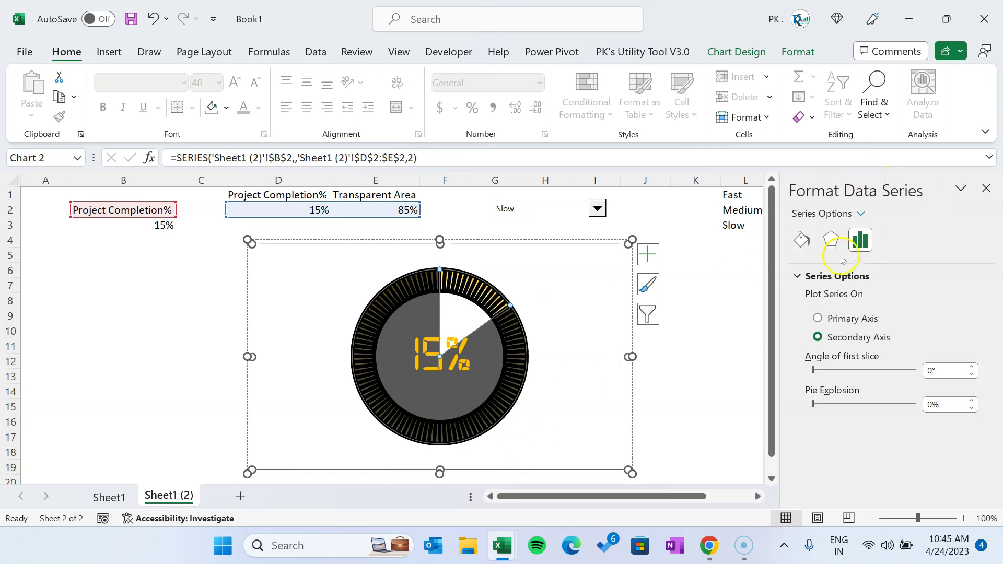
pyautogui.click(802, 242)
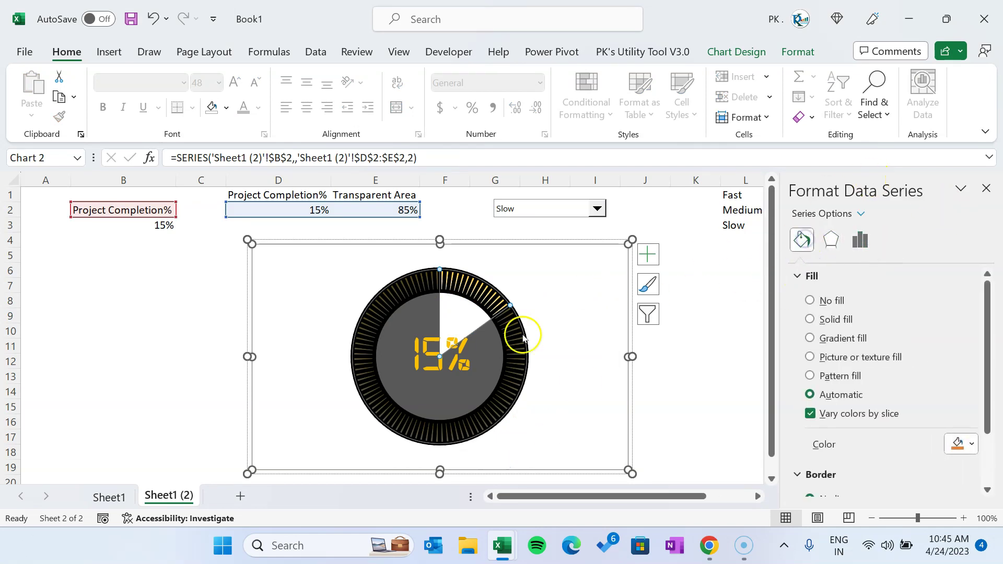
pyautogui.click(466, 306)
pyautogui.click(471, 306)
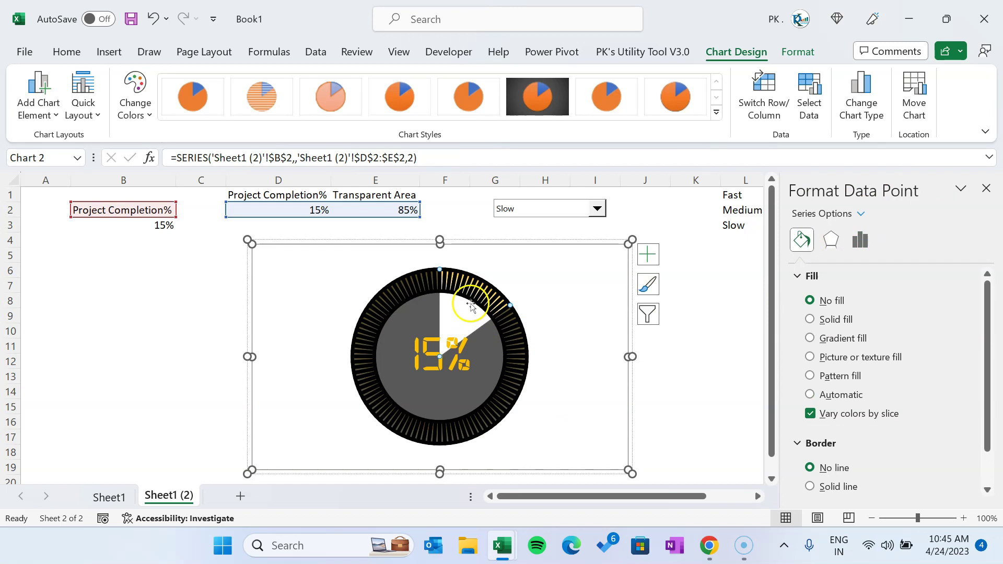
pyautogui.scroll(-2, 986, 335)
pyautogui.scroll(2, 987, 334)
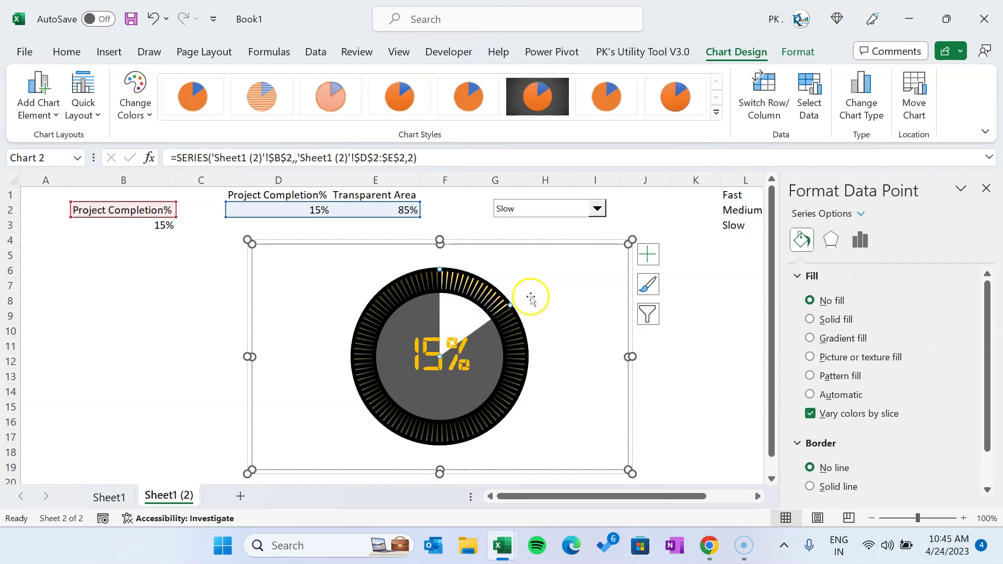
# Step: Fill the remaining 85% slice with white at 20% transparency
pyautogui.click(510, 362)
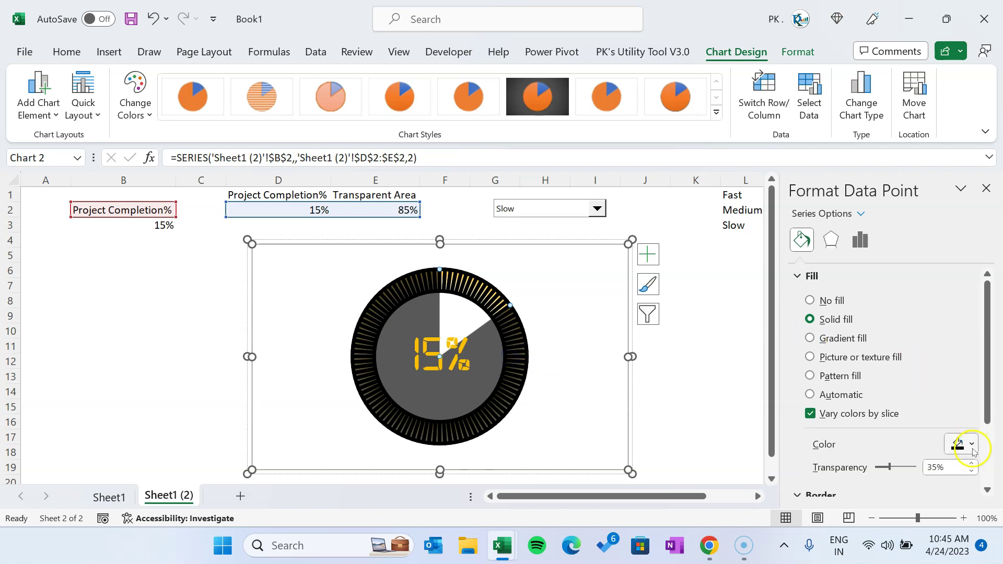
pyautogui.moveTo(987, 392); pyautogui.dragTo(989, 435)
pyautogui.click(971, 379)
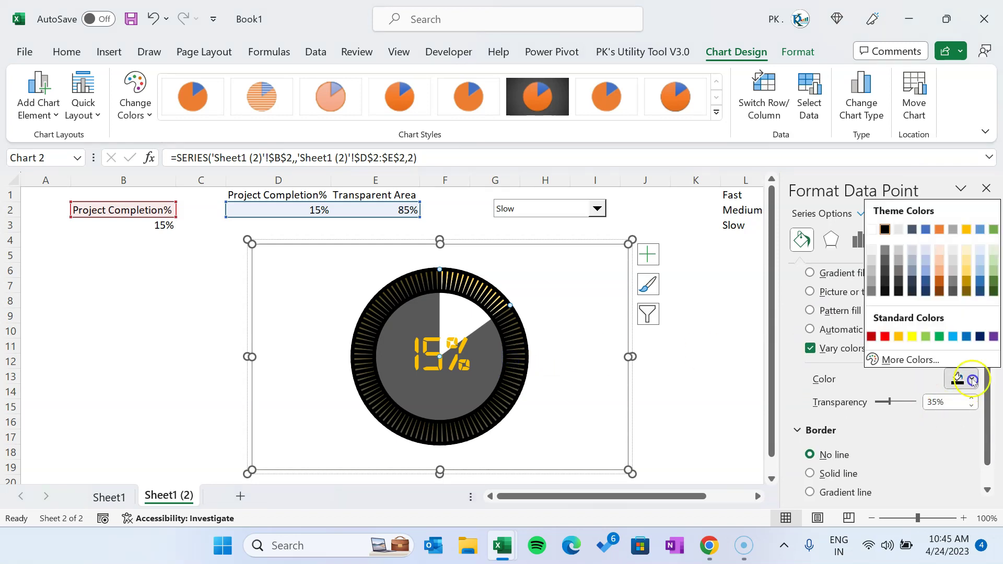
pyautogui.click(869, 230)
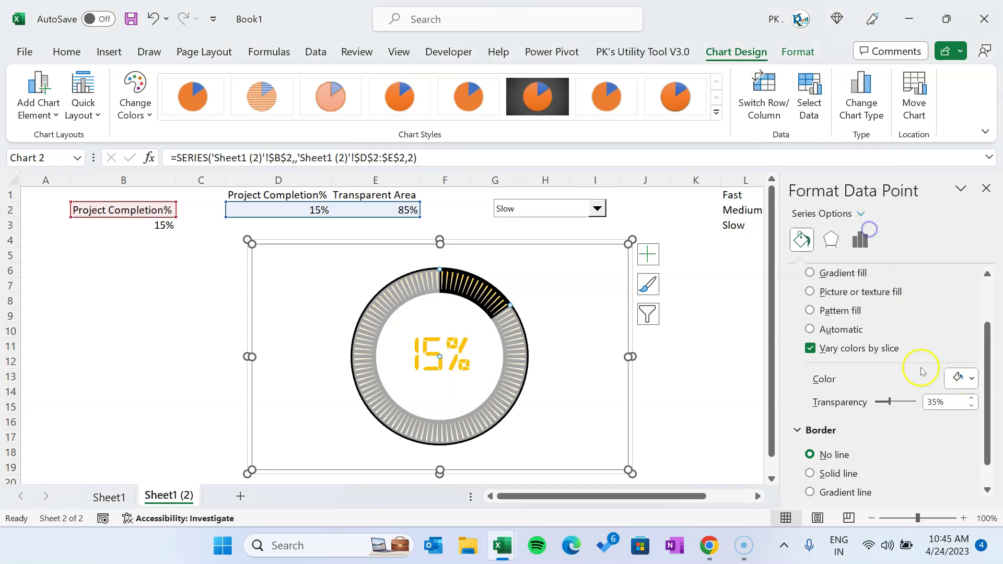
pyautogui.click(940, 404)
pyautogui.write('20')
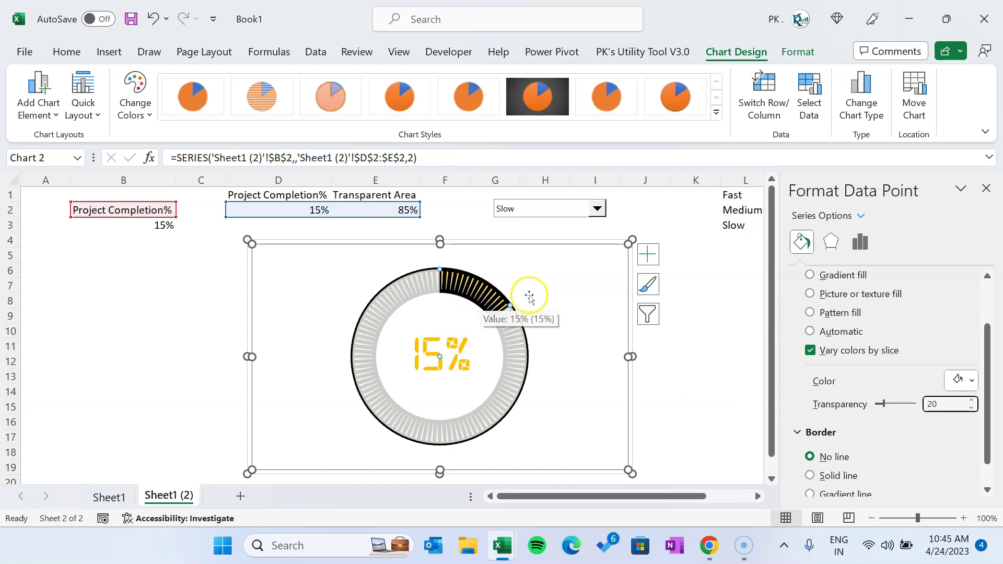
# Step: Switch the formatting pane to the Background series
pyautogui.click(862, 216)
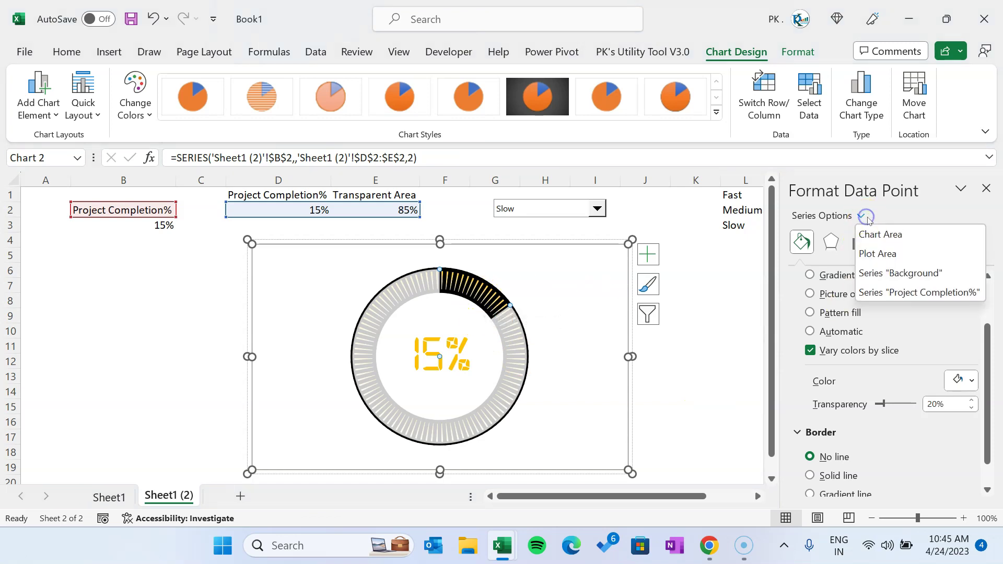
pyautogui.click(918, 271)
pyautogui.moveTo(994, 326); pyautogui.dragTo(985, 366)
# Step: Set both gradient stops of the Background ring to blue
pyautogui.click(827, 291)
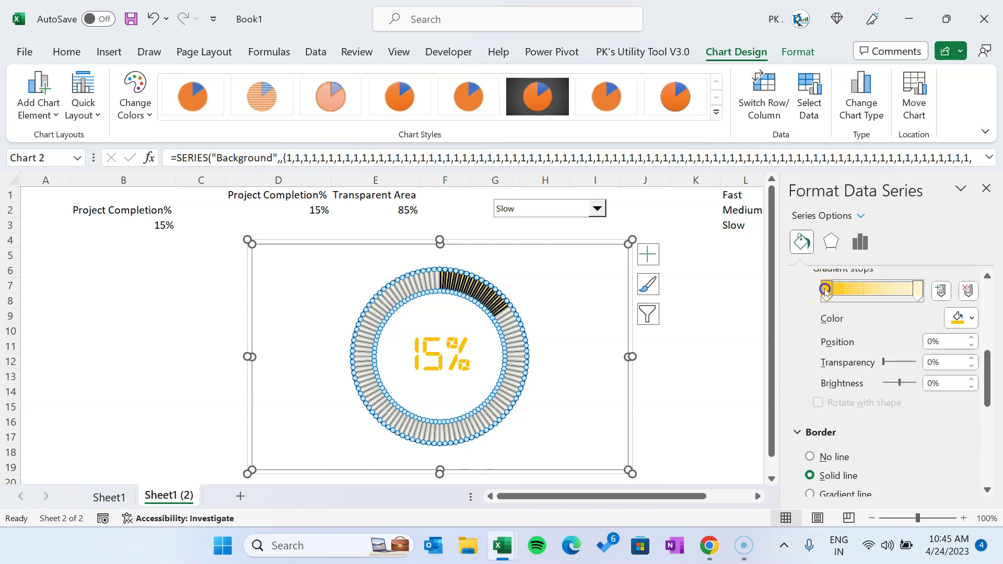
pyautogui.click(969, 318)
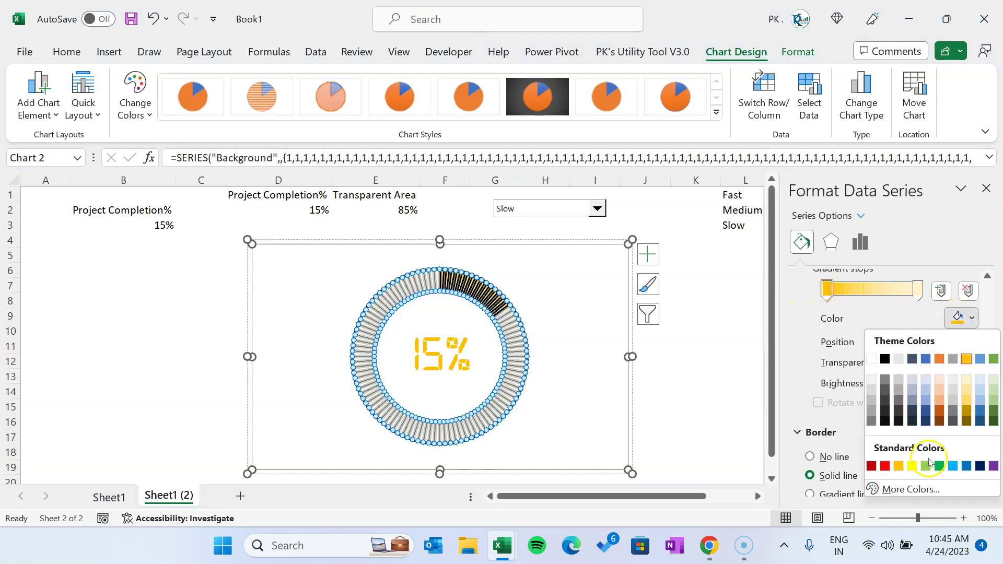
pyautogui.click(898, 365)
pyautogui.click(917, 290)
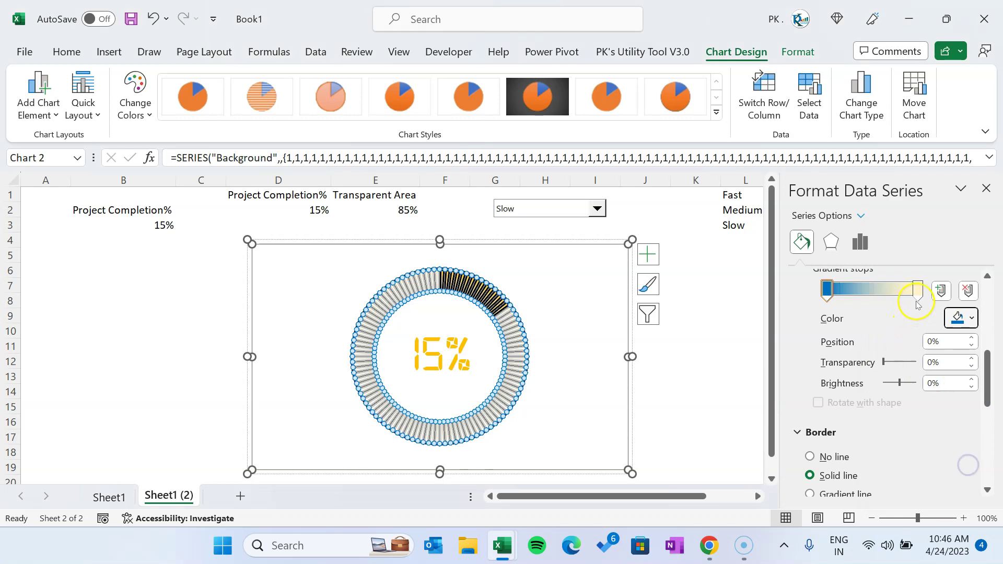
pyautogui.click(973, 320)
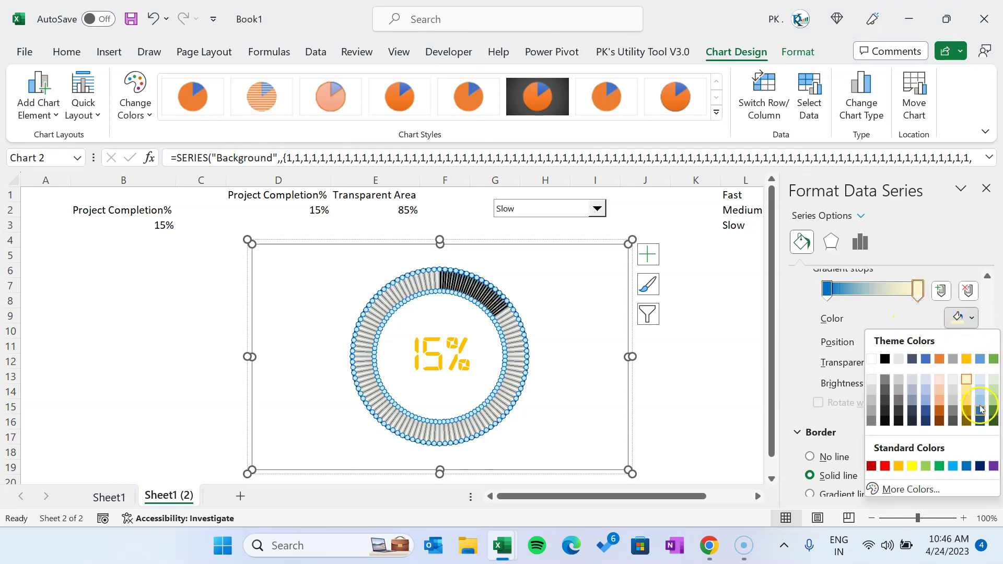
pyautogui.click(981, 360)
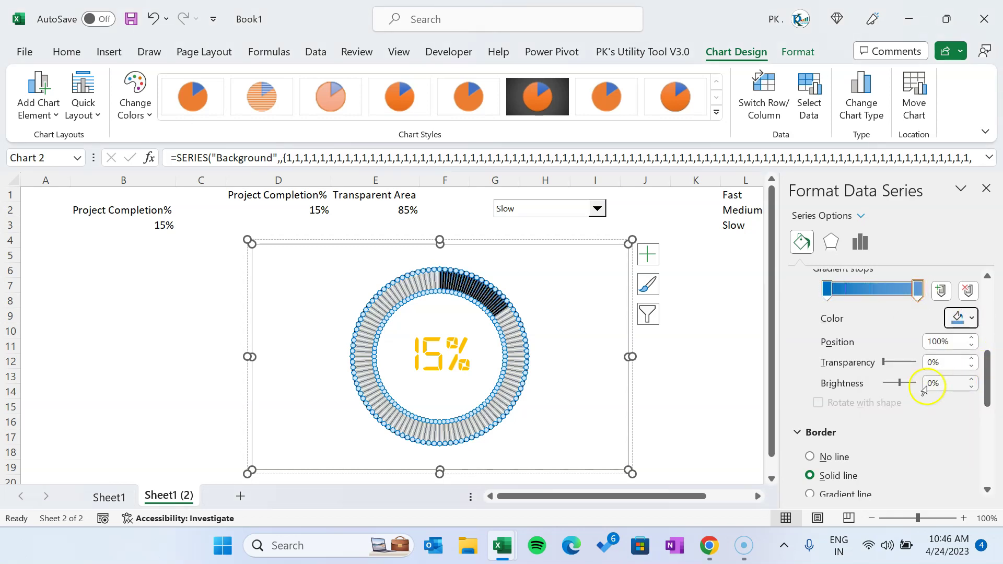
# Step: Give the ring a white border and deselect the chart
pyautogui.moveTo(994, 377); pyautogui.dragTo(981, 410)
pyautogui.click(980, 371)
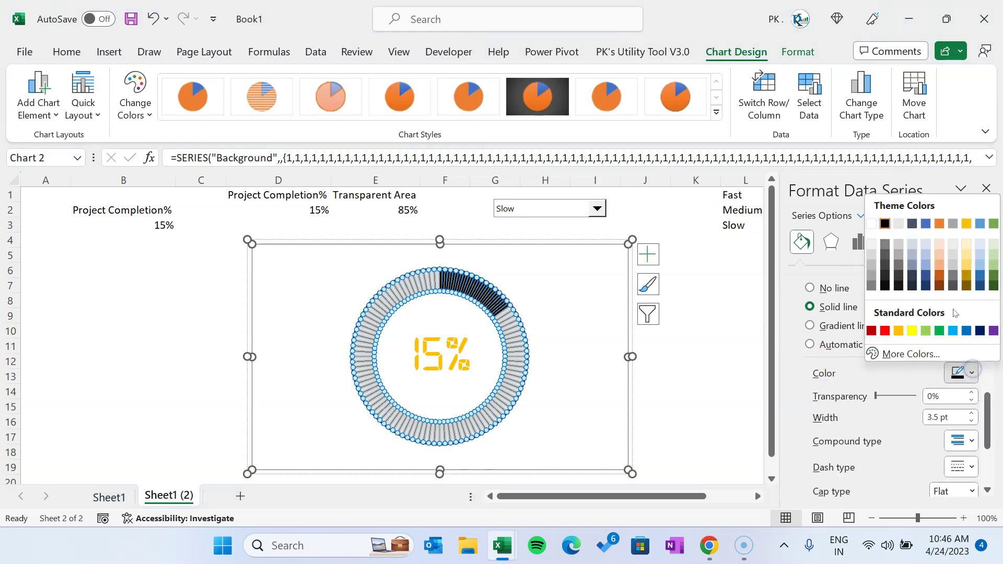
pyautogui.click(871, 225)
pyautogui.click(679, 321)
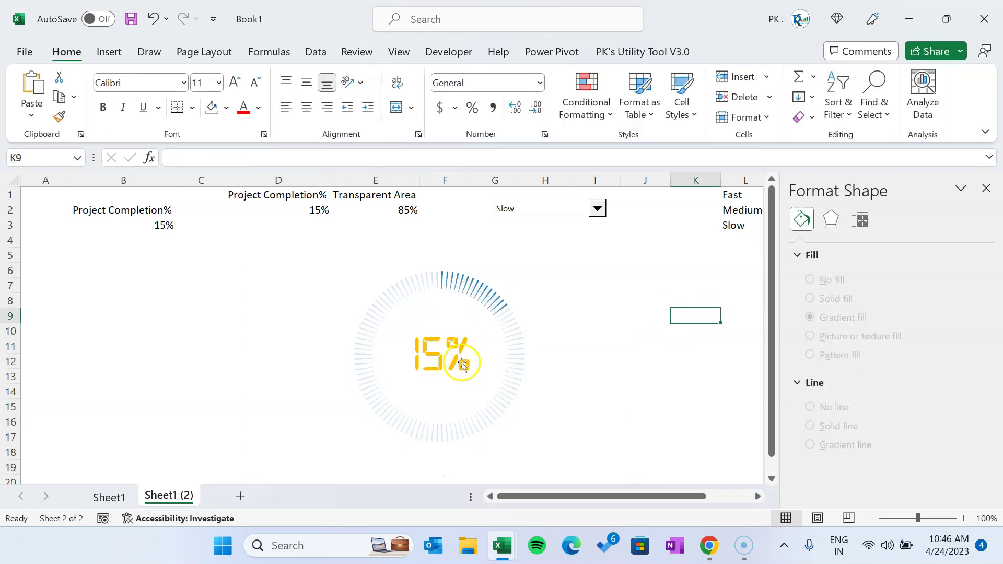
# Step: Make the 15% readout text blue and close the Format Shape pane
pyautogui.click(448, 349)
pyautogui.click(444, 351)
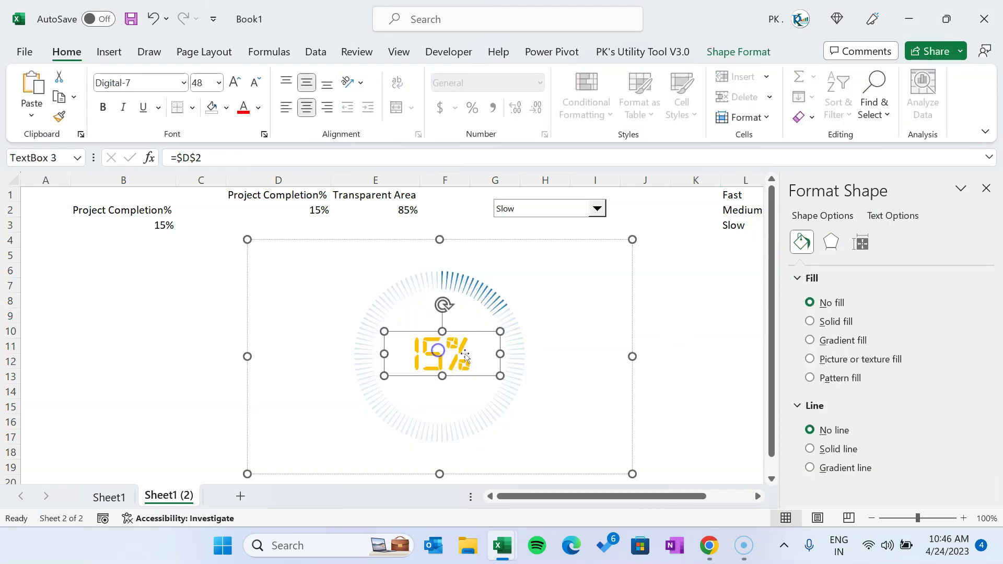
pyautogui.click(259, 108)
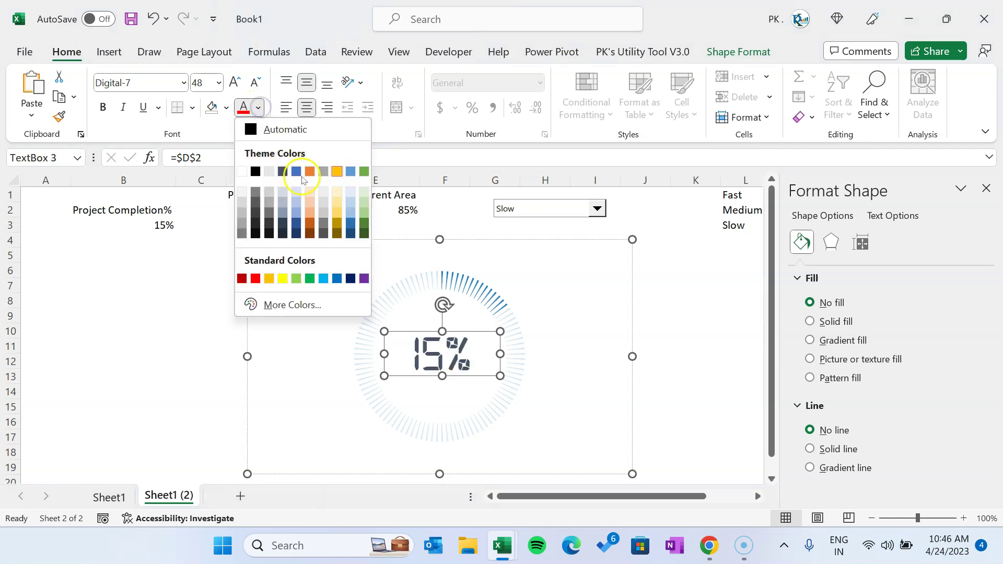
pyautogui.click(335, 278)
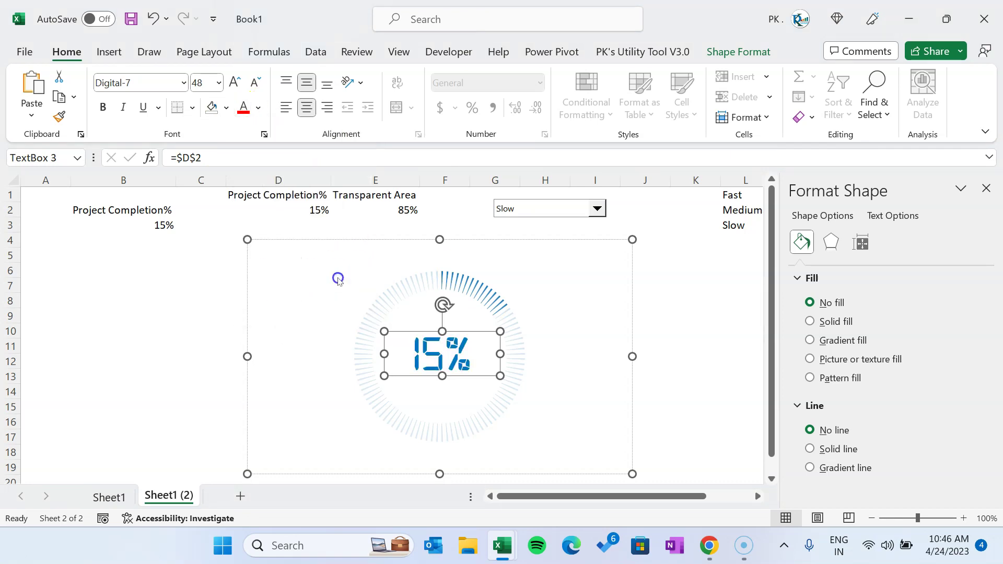
pyautogui.click(663, 305)
pyautogui.click(697, 315)
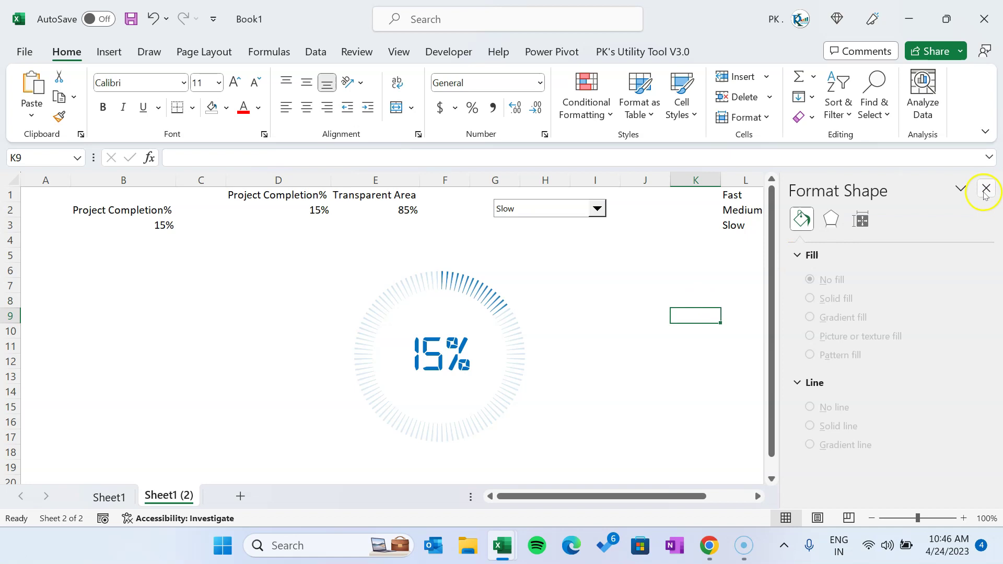
pyautogui.click(986, 189)
# Step: Drag the progress ring group slightly to the left
pyautogui.click(727, 331)
pyautogui.click(455, 280)
pyautogui.moveTo(540, 245); pyautogui.dragTo(502, 242)
pyautogui.click(679, 298)
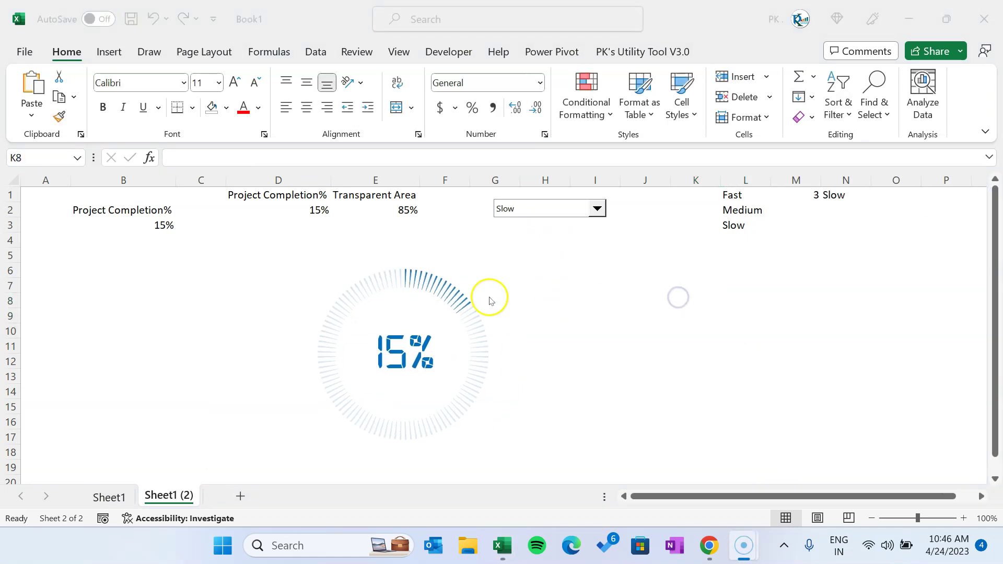
# Step: Compare with the finished three-ring reference workbook, then open the Shapes gallery
pyautogui.hotkey('alt', 'Tab')
pyautogui.hotkey('alt', 'Tab')
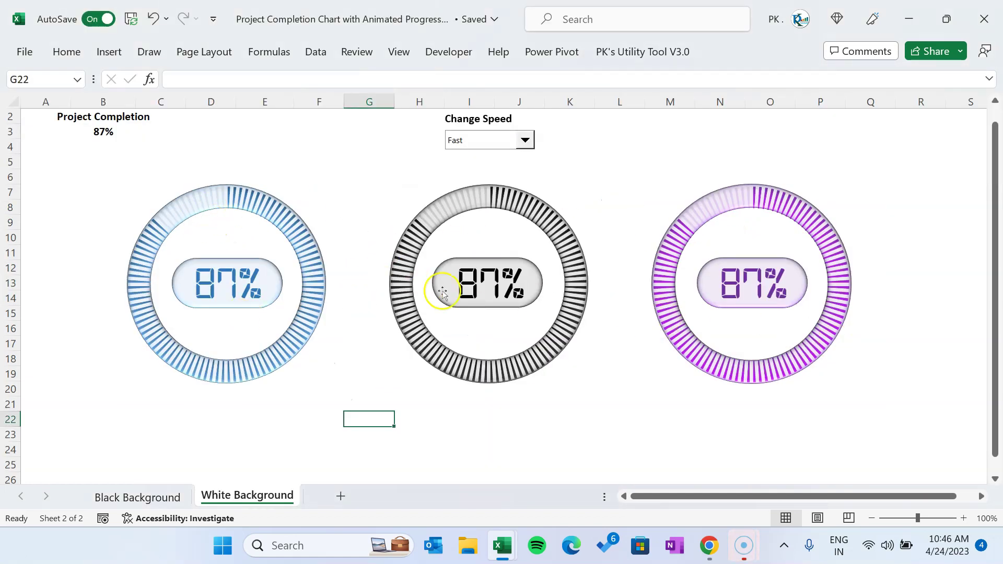
pyautogui.hotkey('alt', 'Tab')
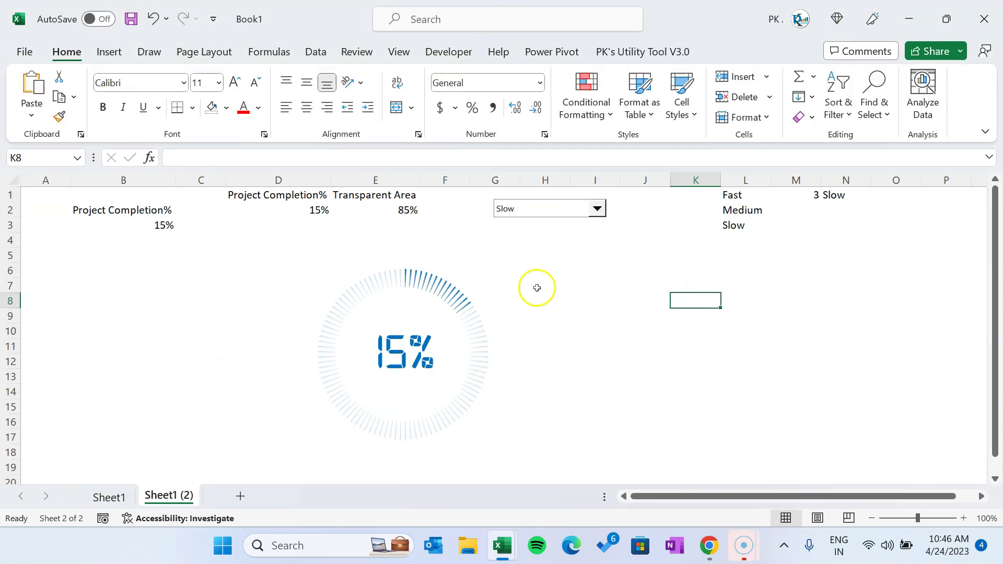
pyautogui.click(556, 282)
pyautogui.click(109, 53)
pyautogui.click(199, 99)
pyautogui.click(229, 172)
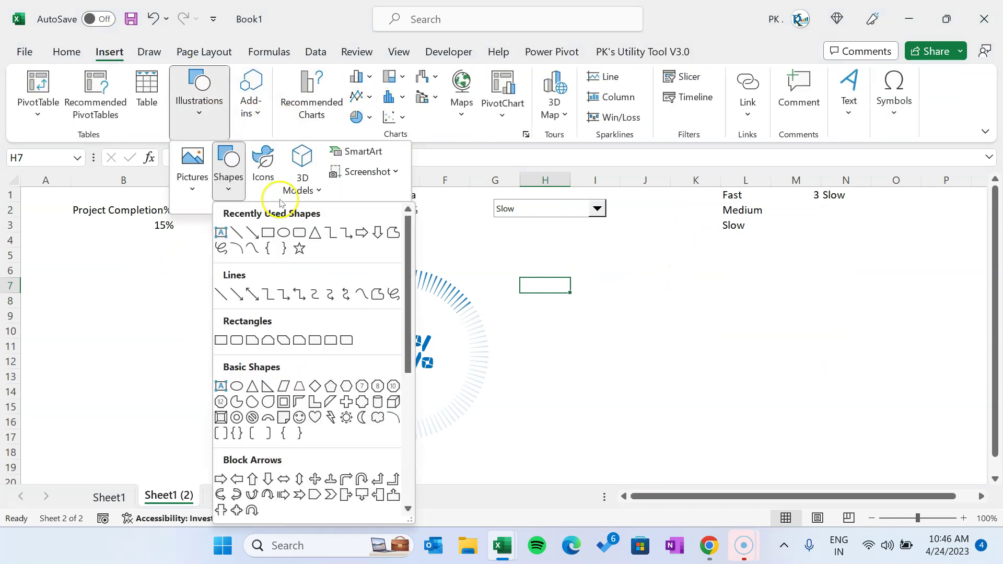
# Step: Draw a thin donut centred on the gauge, sized 6.03 cm across
pyautogui.click(237, 418)
pyautogui.moveTo(321, 287); pyautogui.dragTo(506, 406)
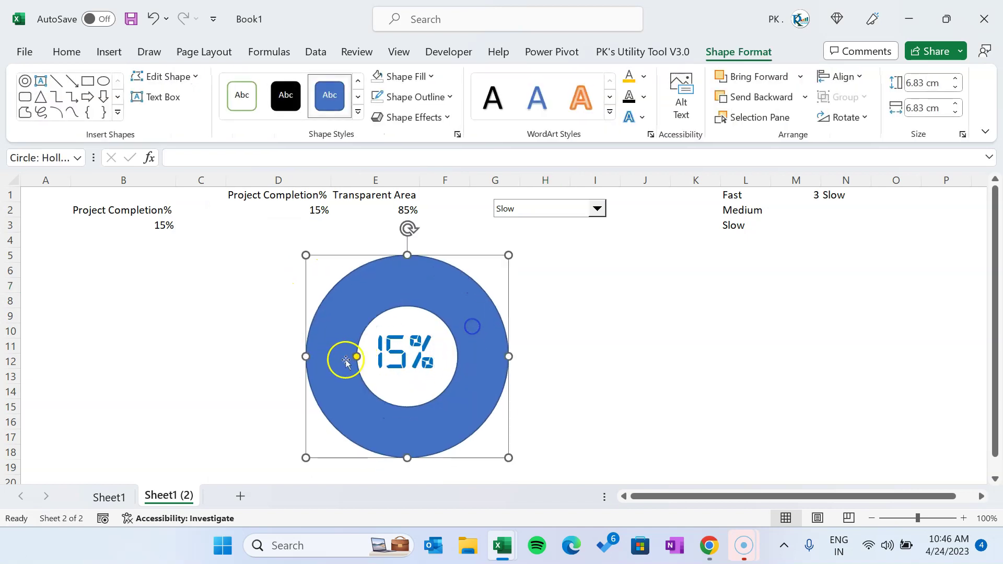
pyautogui.moveTo(357, 356); pyautogui.dragTo(329, 351)
pyautogui.moveTo(463, 287); pyautogui.dragTo(477, 292)
pyautogui.moveTo(522, 462); pyautogui.dragTo(481, 437)
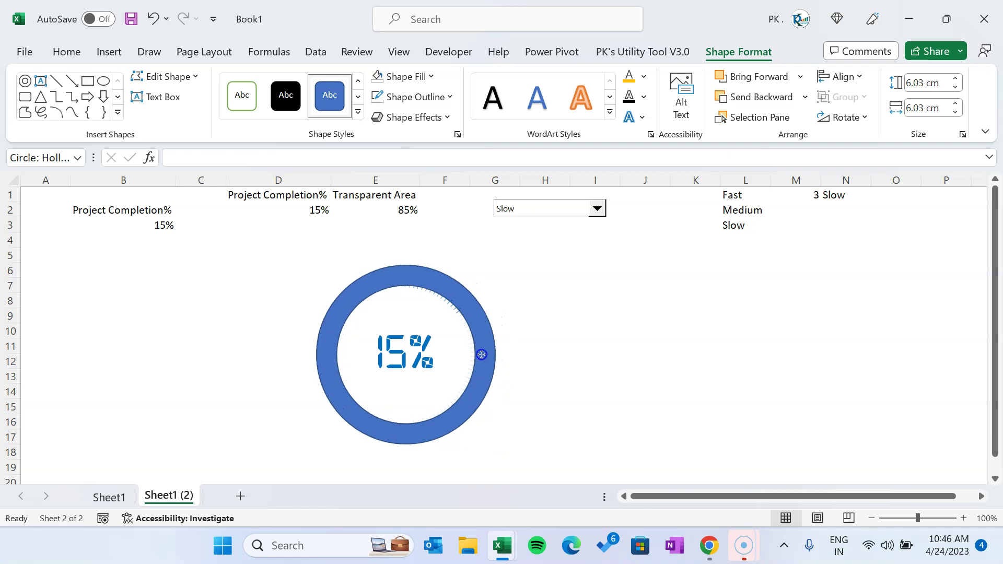
pyautogui.press('Escape')
# Step: Draw a rounded rectangle over the 15% readout
pyautogui.click(202, 119)
pyautogui.click(226, 160)
pyautogui.click(236, 341)
pyautogui.moveTo(366, 329); pyautogui.dragTo(444, 375)
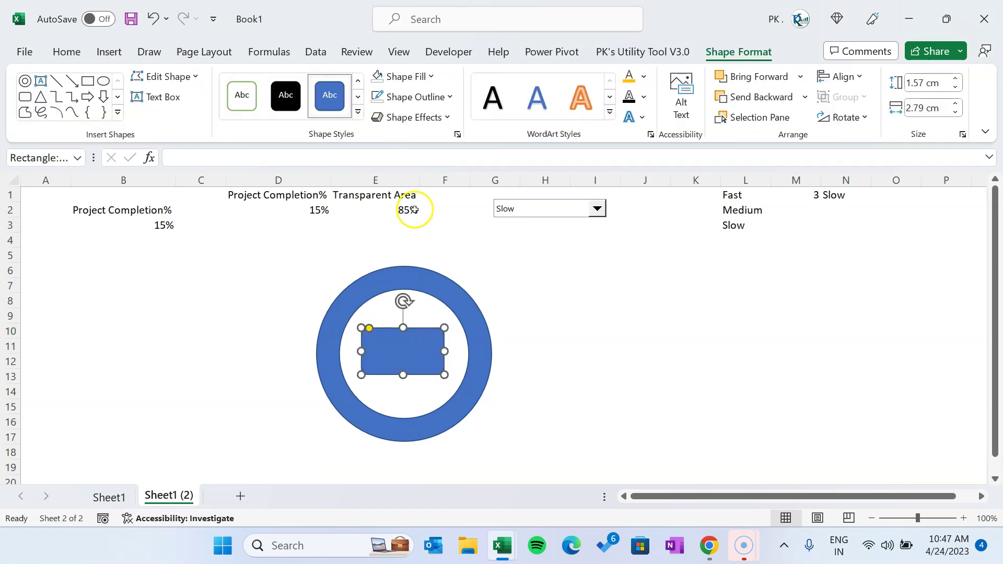
# Step: Apply a preset bevel to both the donut and the rounded rectangle
pyautogui.keyDown('shift'); pyautogui.click(438, 287); pyautogui.keyUp('shift')
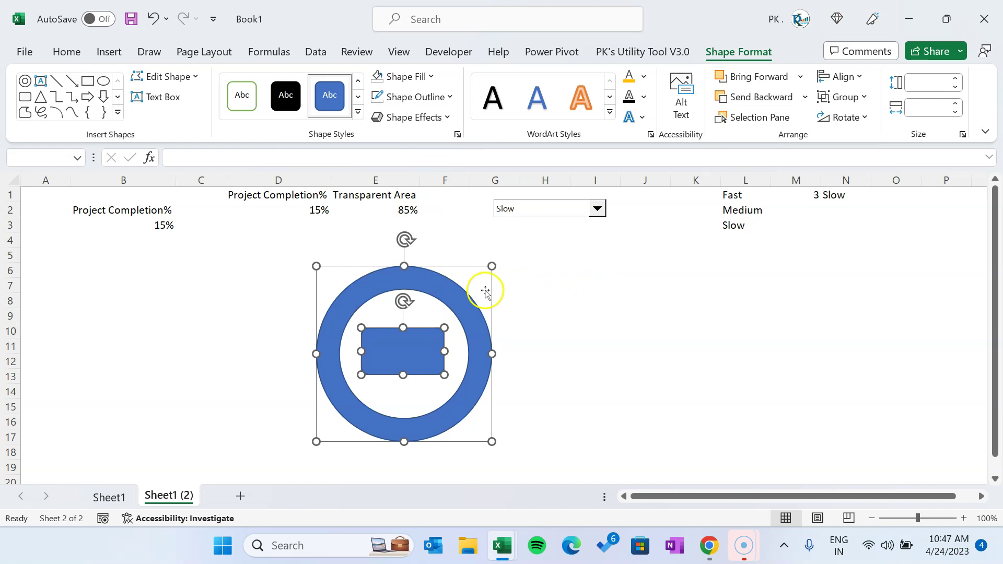
pyautogui.click(447, 118)
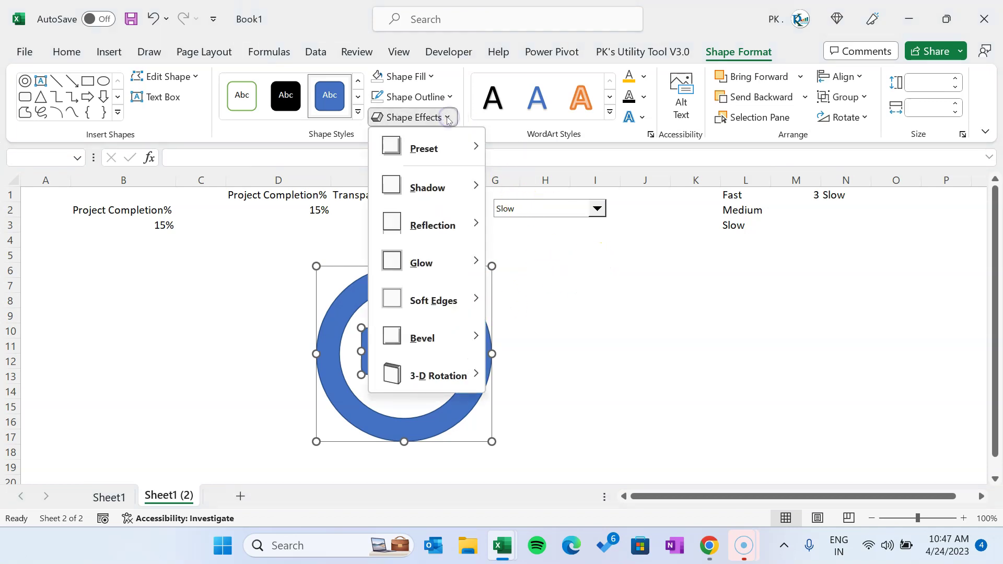
pyautogui.moveTo(448, 156)
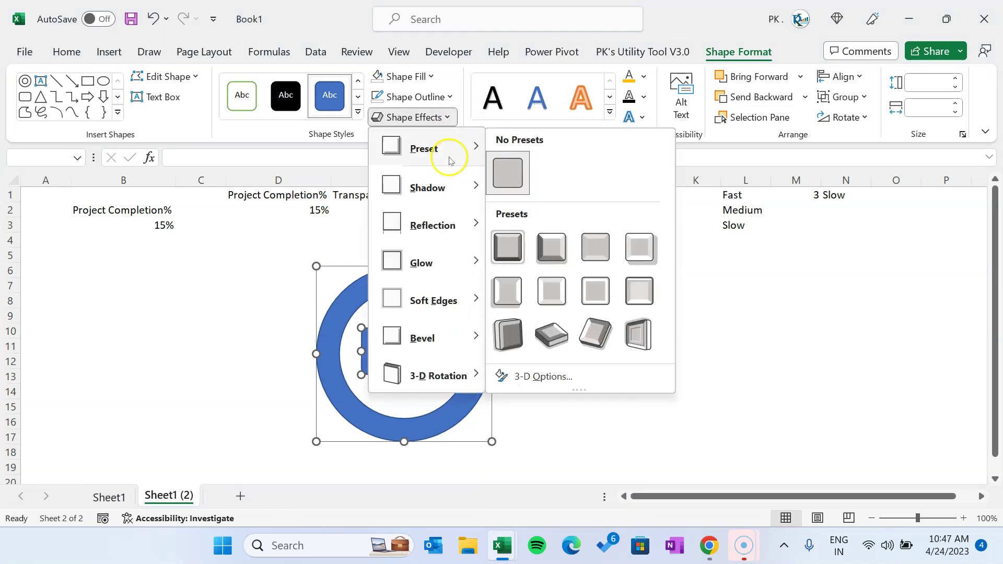
pyautogui.click(646, 298)
pyautogui.click(722, 305)
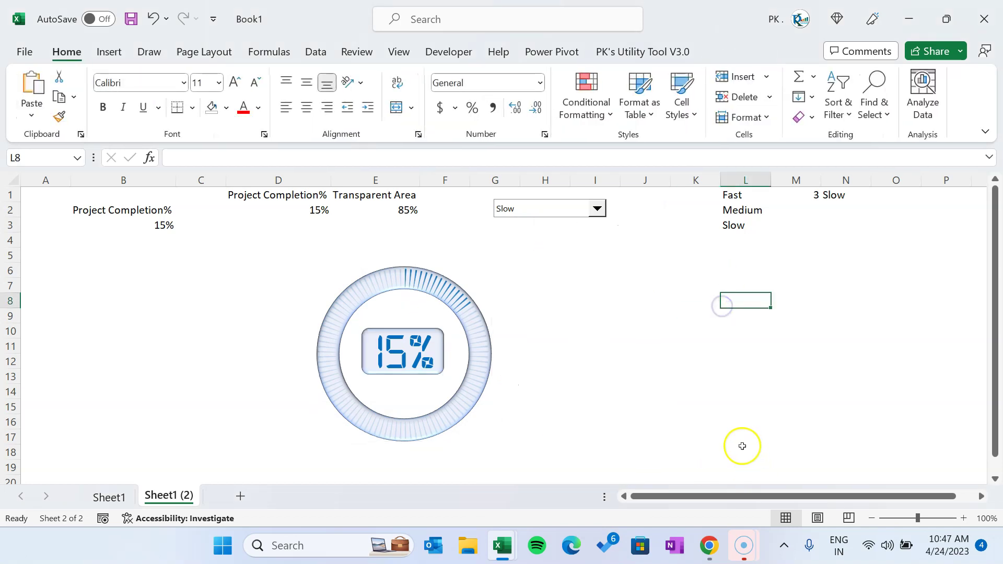
# Step: Switch the speed combo box to Fast and enter 87 in B3
pyautogui.click(669, 332)
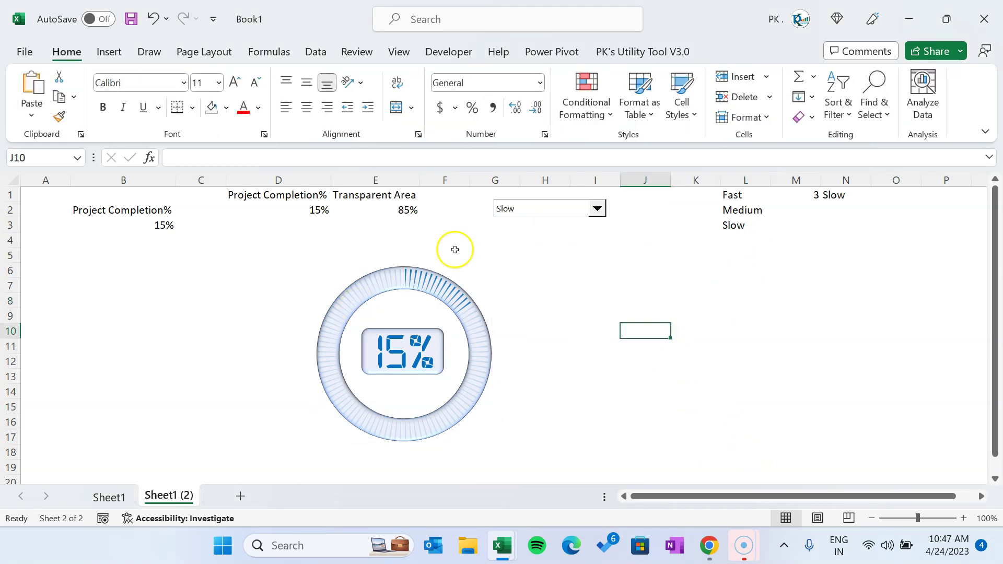
pyautogui.click(166, 222)
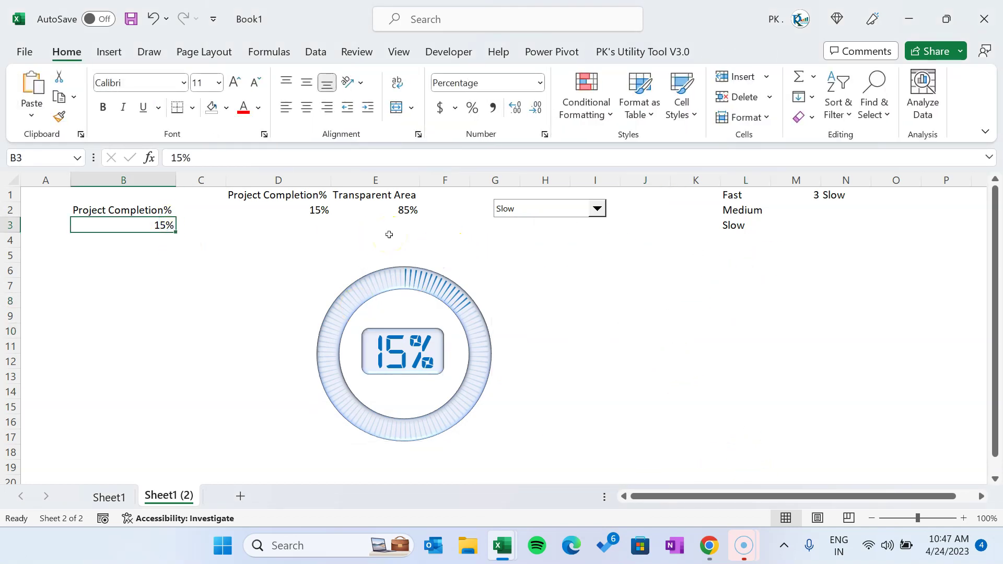
pyautogui.click(569, 218)
pyautogui.click(555, 219)
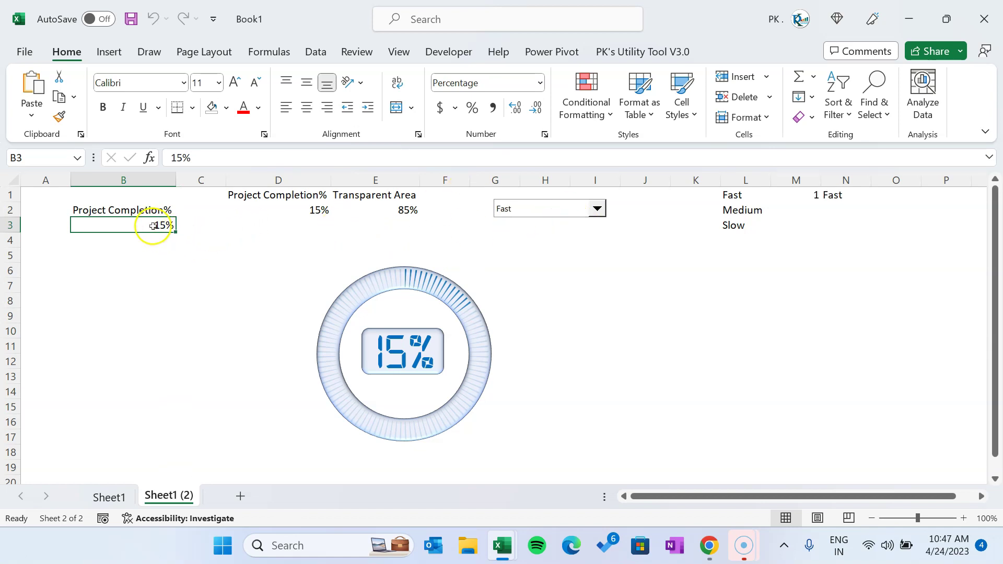
pyautogui.write('87')
pyautogui.press('Return')
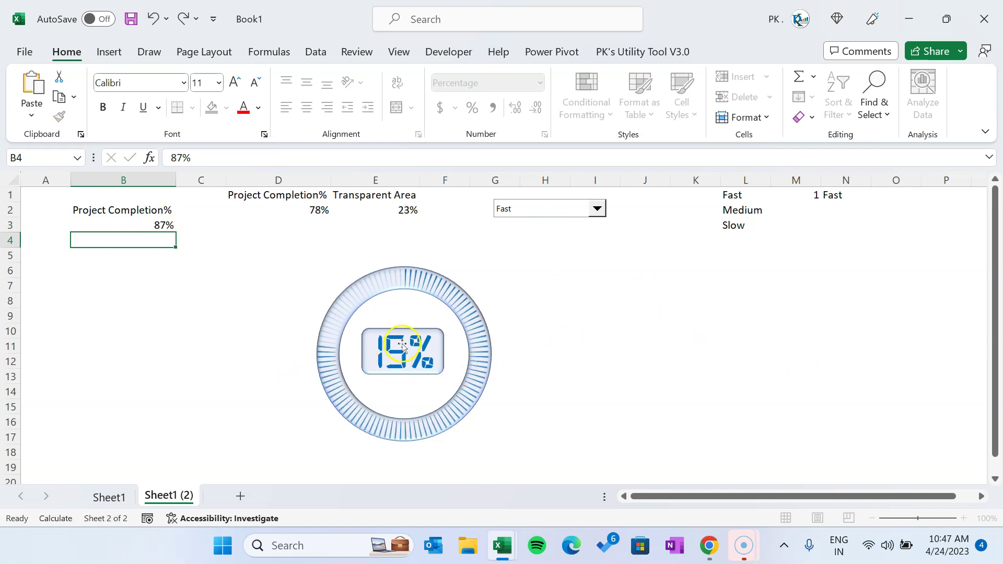
# Step: Move the rounded box aside and link the readout text box to =$D$2
pyautogui.click(417, 355)
pyautogui.moveTo(417, 356); pyautogui.dragTo(542, 347)
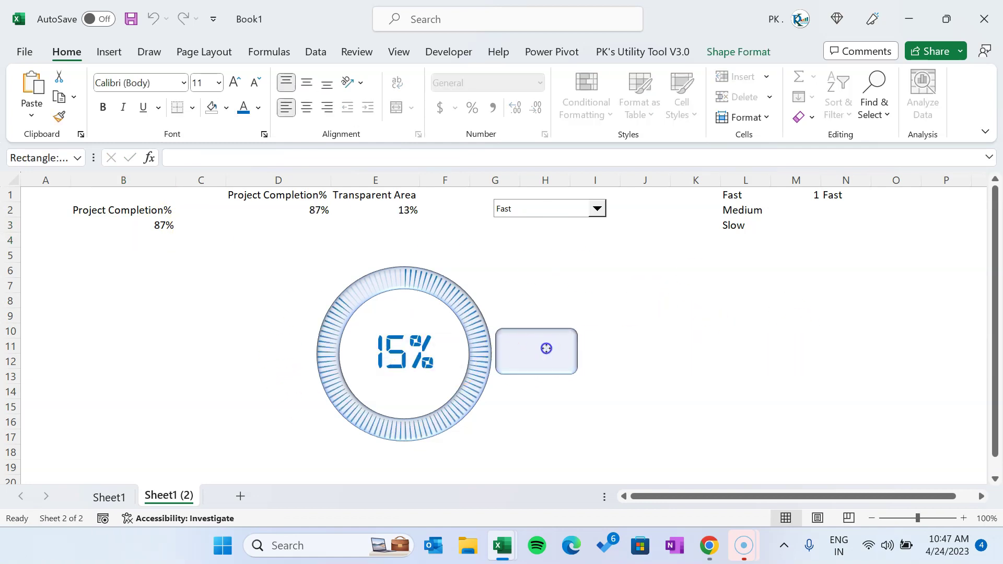
pyautogui.click(399, 356)
pyautogui.click(400, 356)
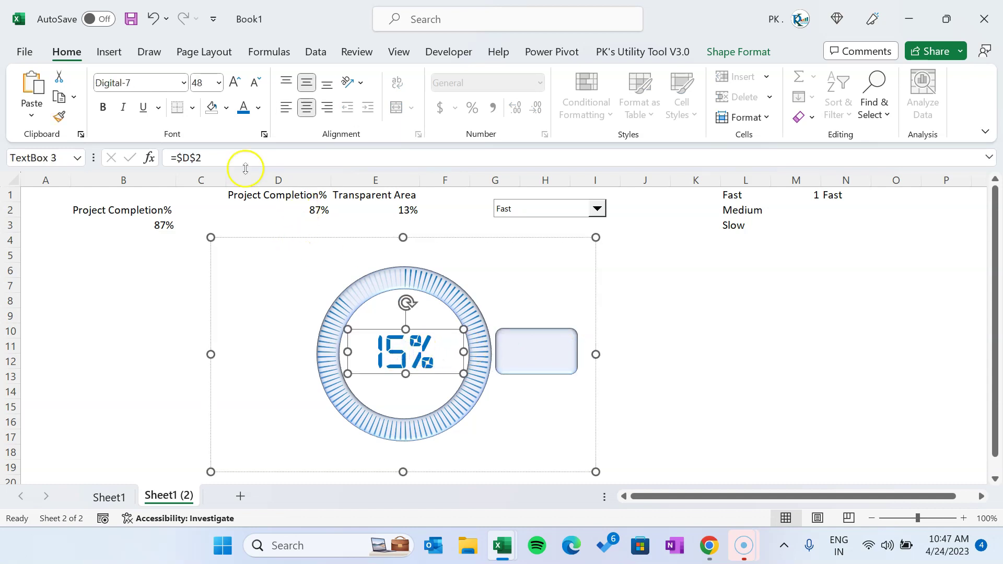
pyautogui.click(211, 161)
pyautogui.click(312, 209)
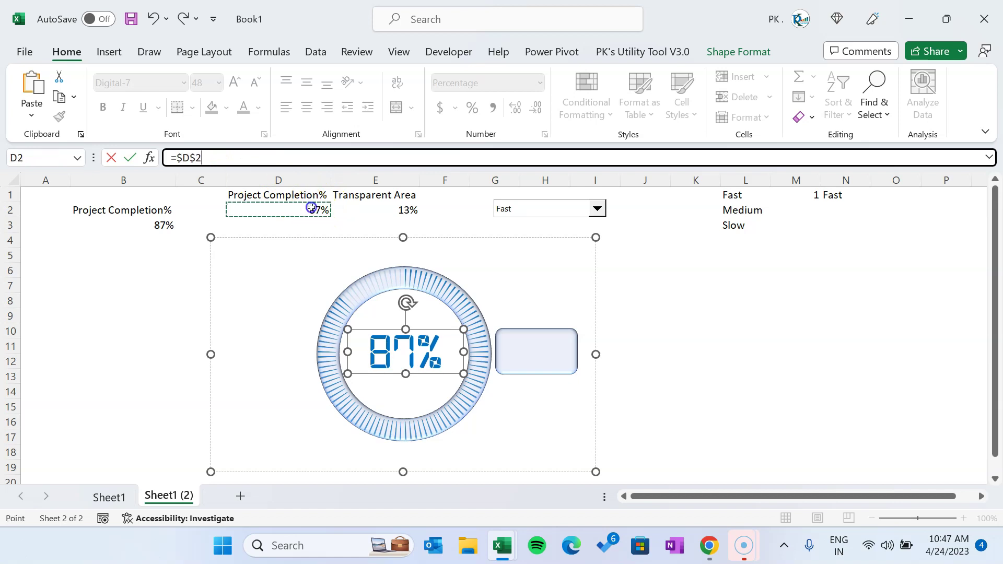
pyautogui.press('Return')
# Step: Set the readout font to Digital-7 and move the rounded box back behind it
pyautogui.click(91, 84)
pyautogui.press('Return')
pyautogui.click(255, 83)
pyautogui.moveTo(553, 356); pyautogui.dragTo(426, 357)
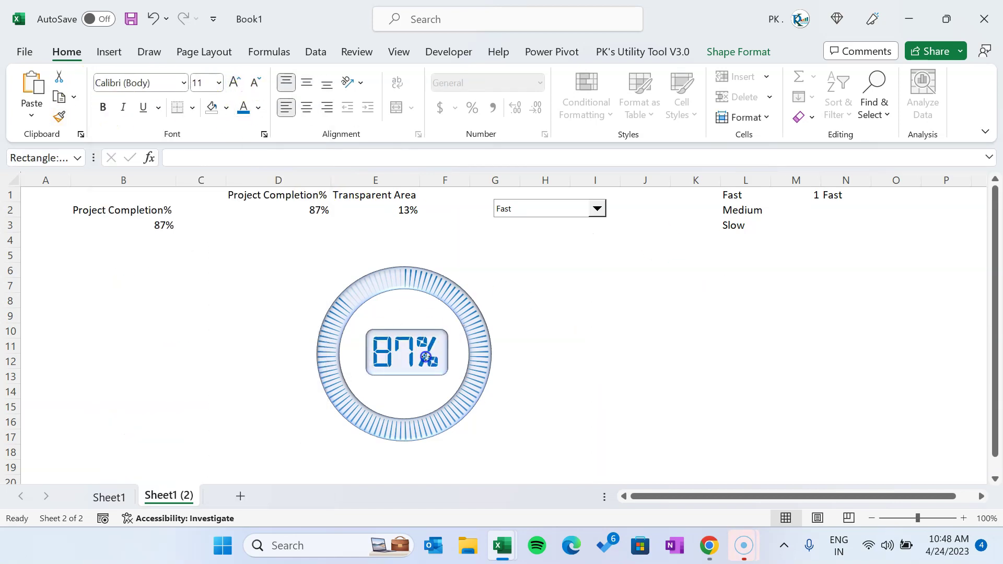
pyautogui.click(504, 372)
# Step: Select all the gauge shapes and group them
pyautogui.click(439, 359)
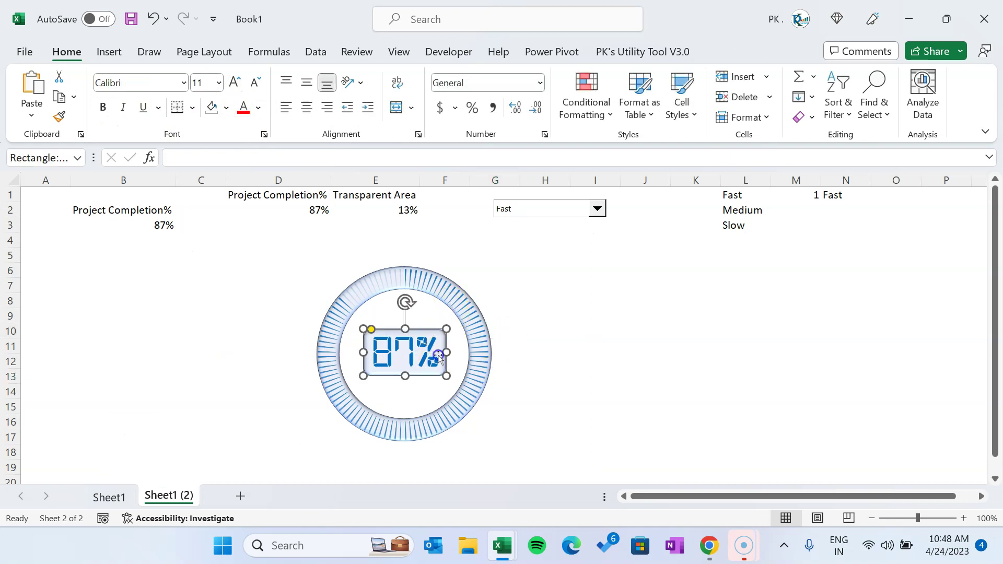
pyautogui.hotkey('ctrl', 'a')
pyautogui.rightClick(568, 210)
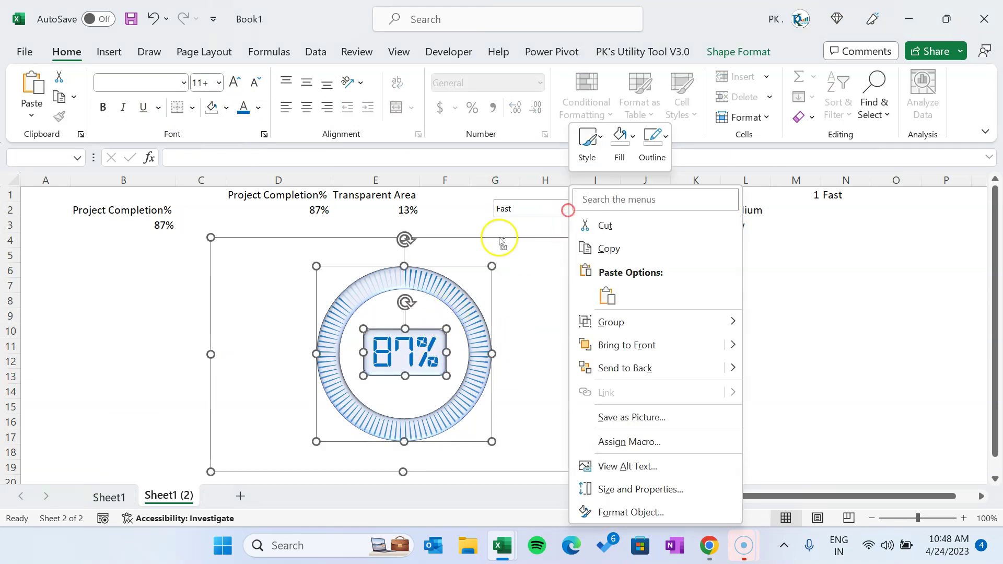
pyautogui.rightClick(437, 285)
pyautogui.moveTo(497, 322)
pyautogui.click(668, 322)
pyautogui.click(722, 316)
# Step: Enter 90% in B3 to test the animation
pyautogui.click(144, 228)
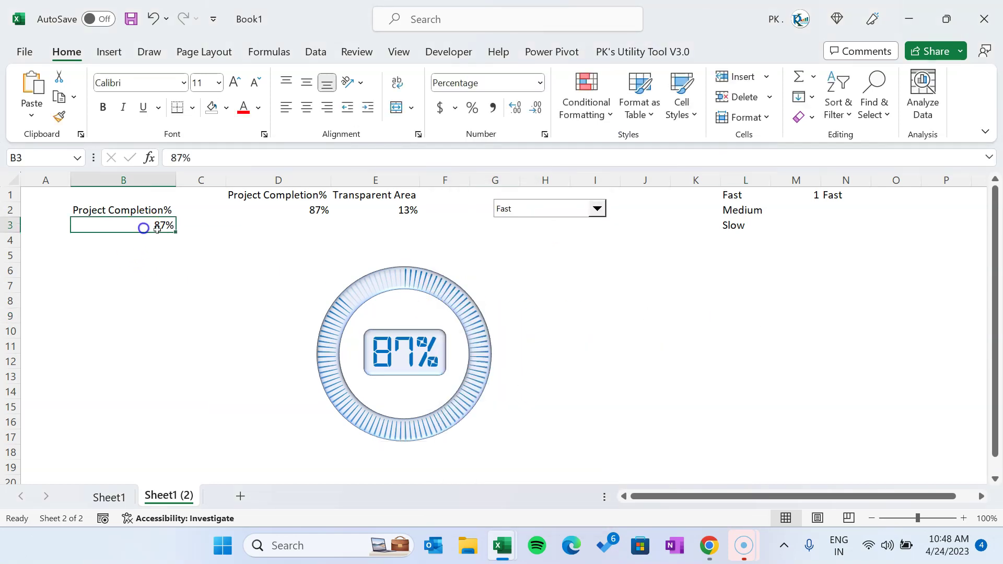
pyautogui.write('90')
pyautogui.press('Return')
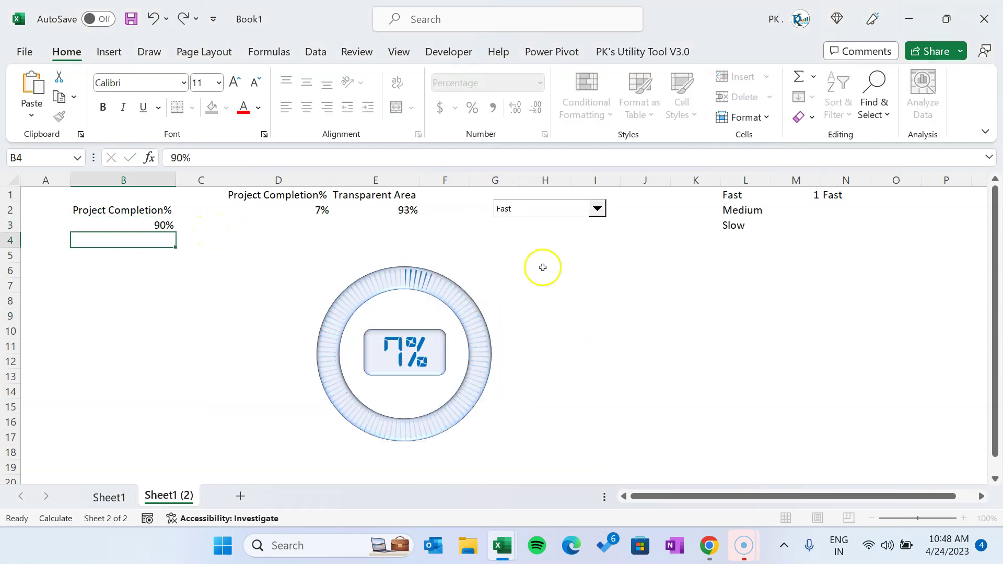